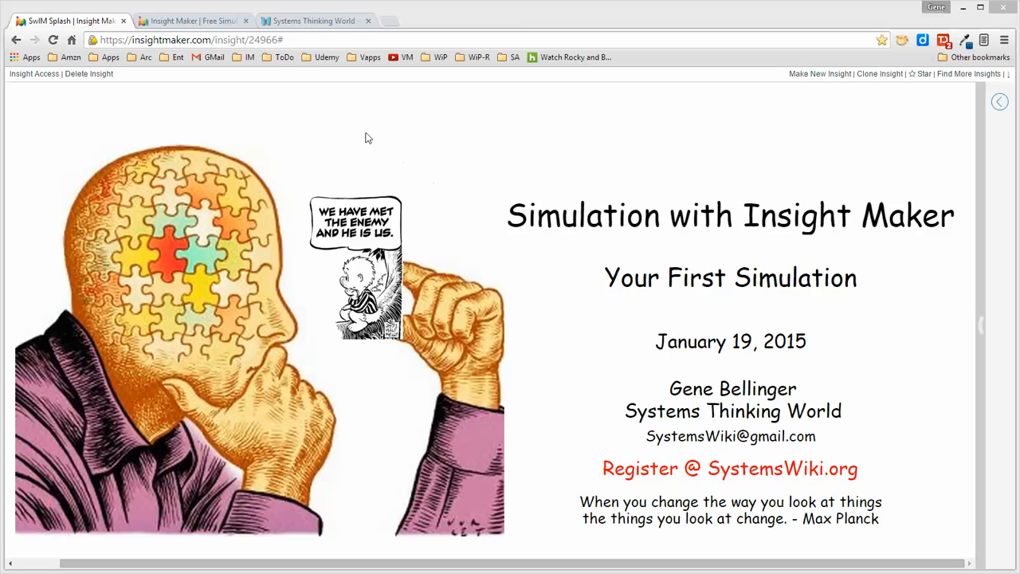
Step: Create a new public insight and save it as "You First Simulation v2" with the description "Creating a basic simulation"
left_click(197, 24)
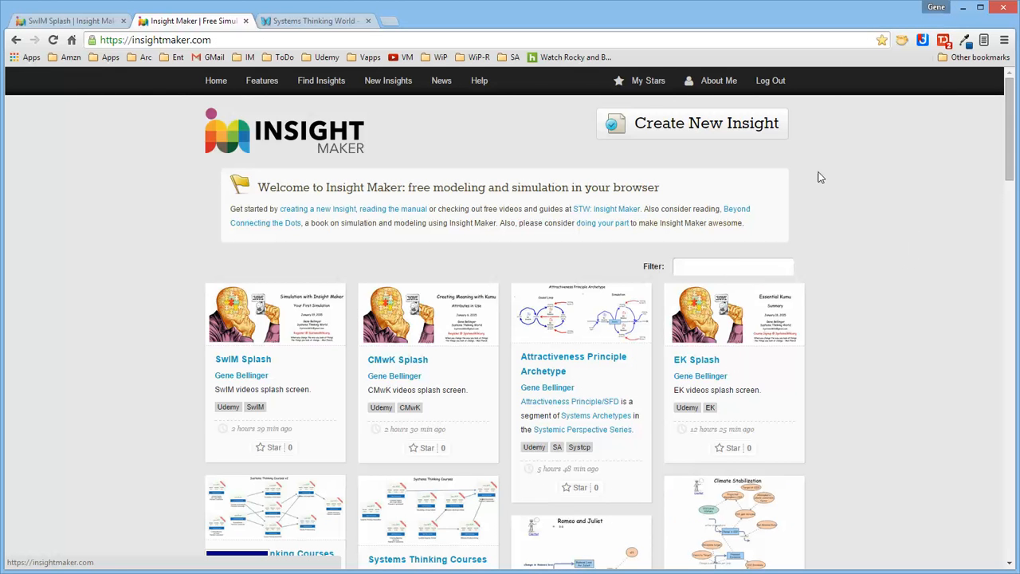
left_click(684, 137)
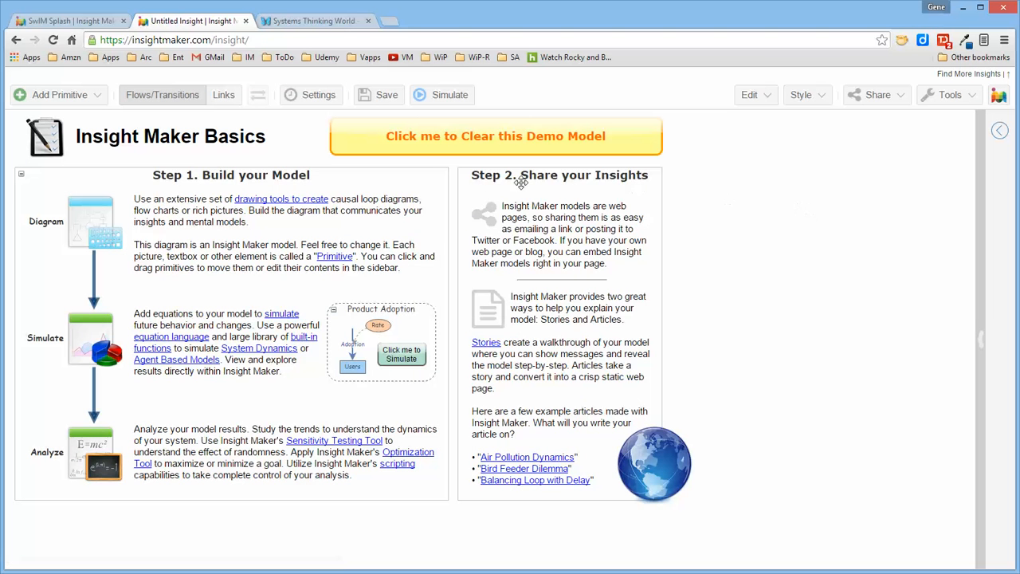
left_click(387, 97)
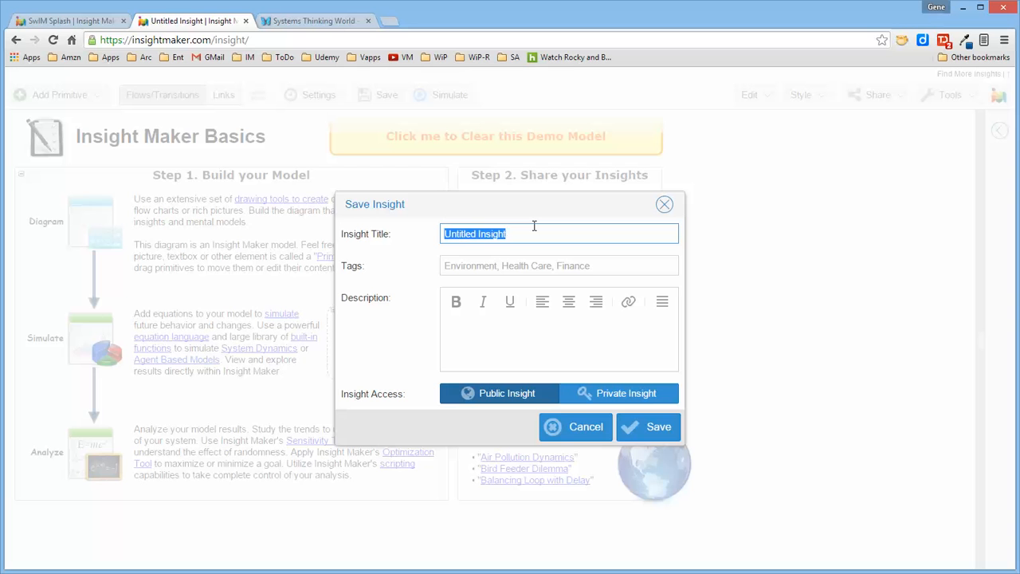
type("Y")
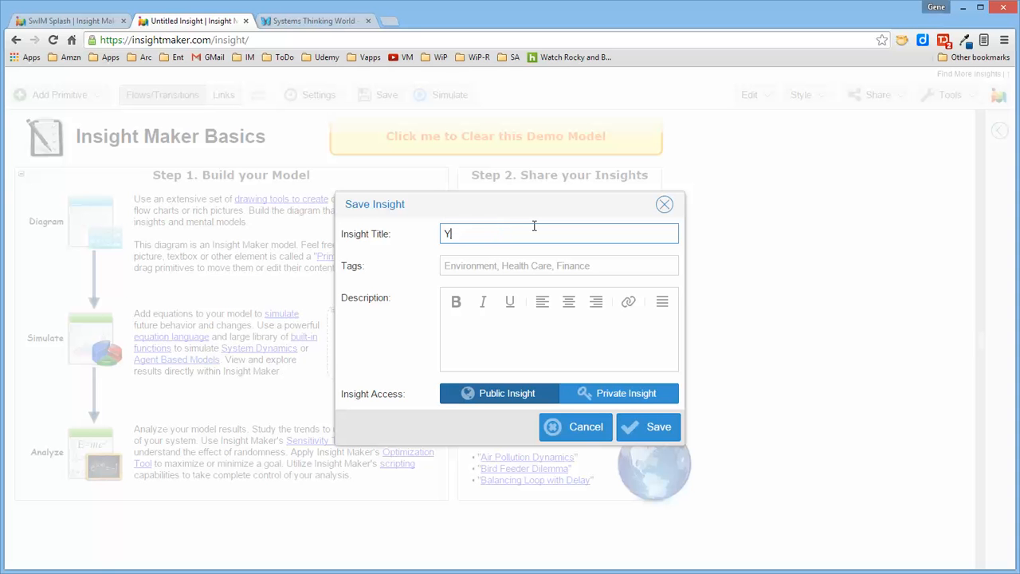
type("ou First Simulation v2")
left_click(501, 334)
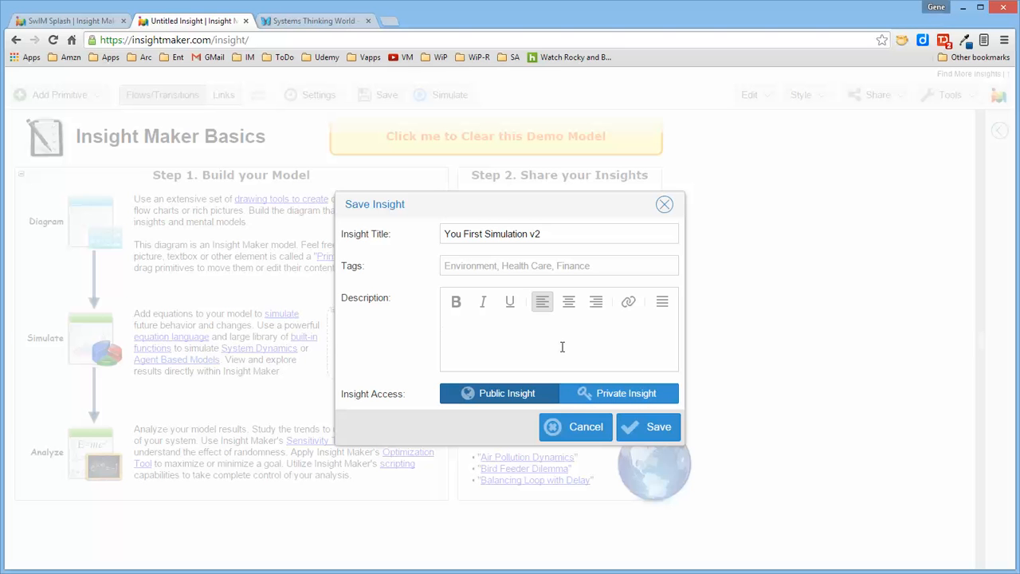
type("Creating a basic simulation")
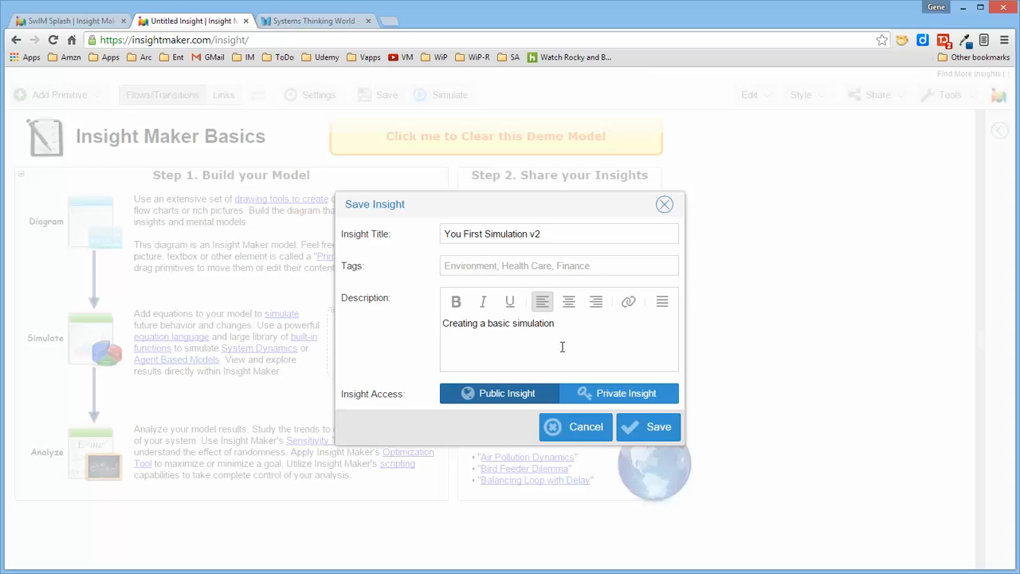
left_click(659, 427)
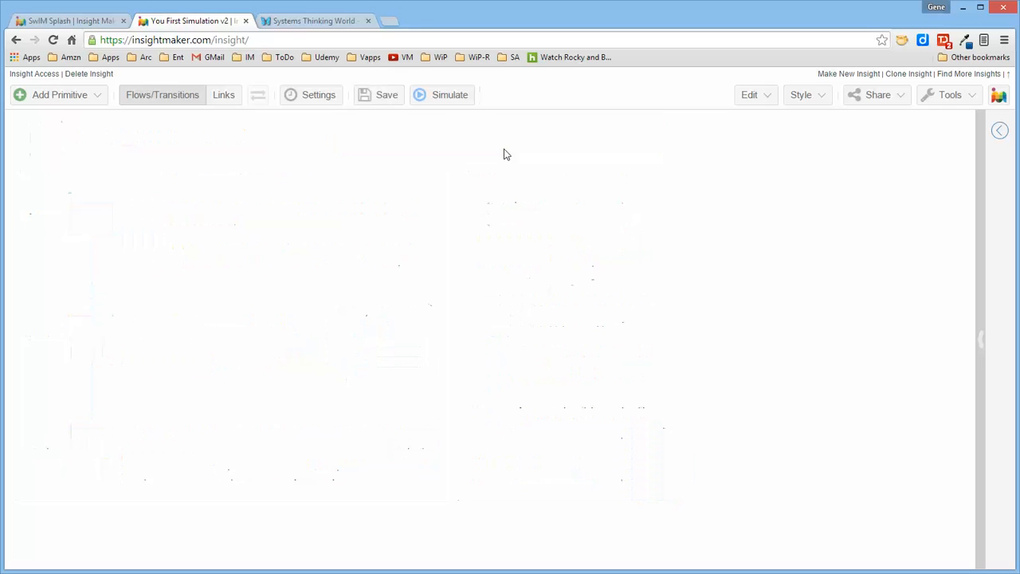
Step: Add a stock named "bathtub" near the upper middle of the canvas and check its initial value equation
left_click(71, 96)
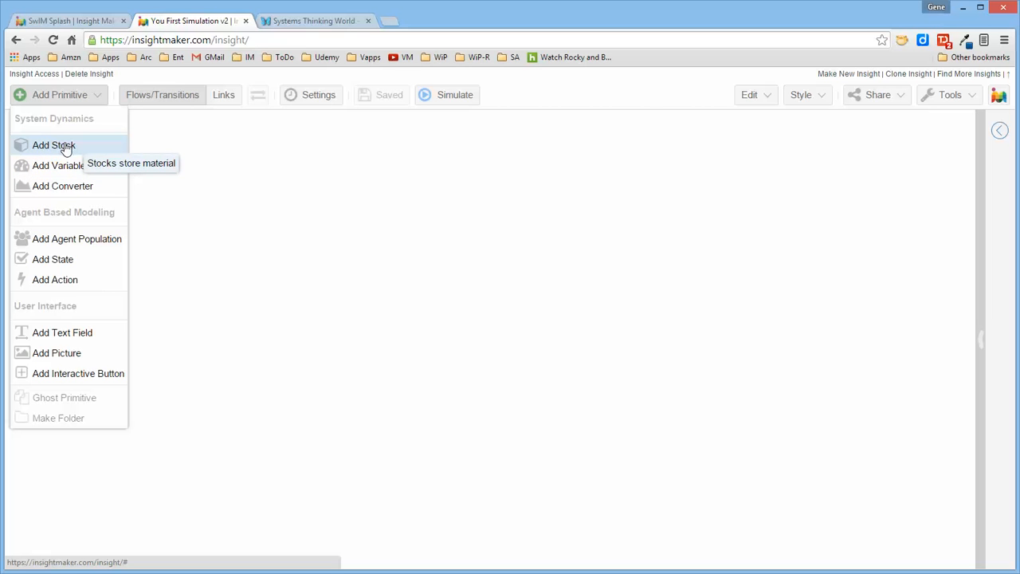
right_click(464, 170)
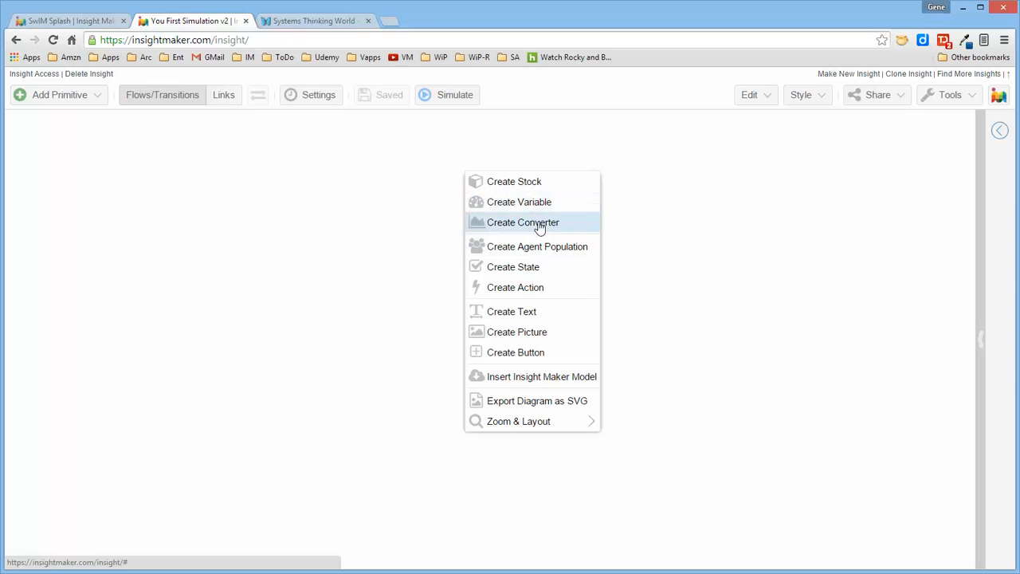
left_click(534, 184)
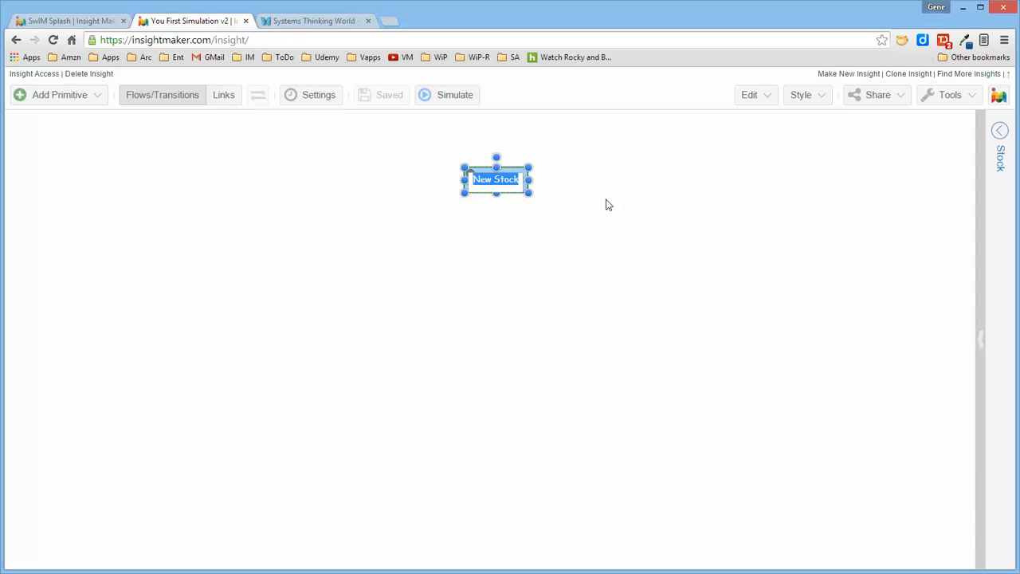
left_click(604, 204)
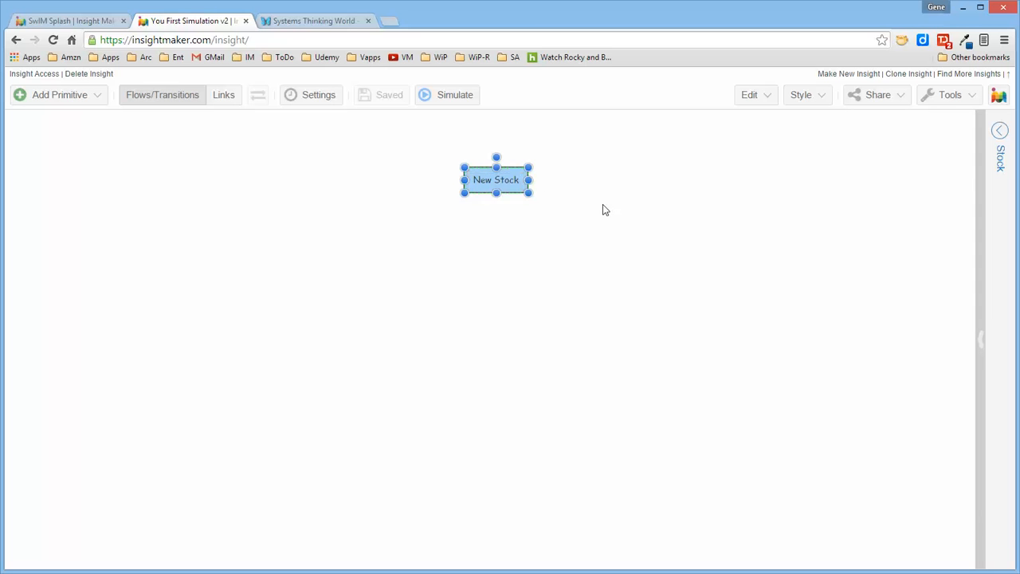
left_click(510, 180)
double_click(510, 180)
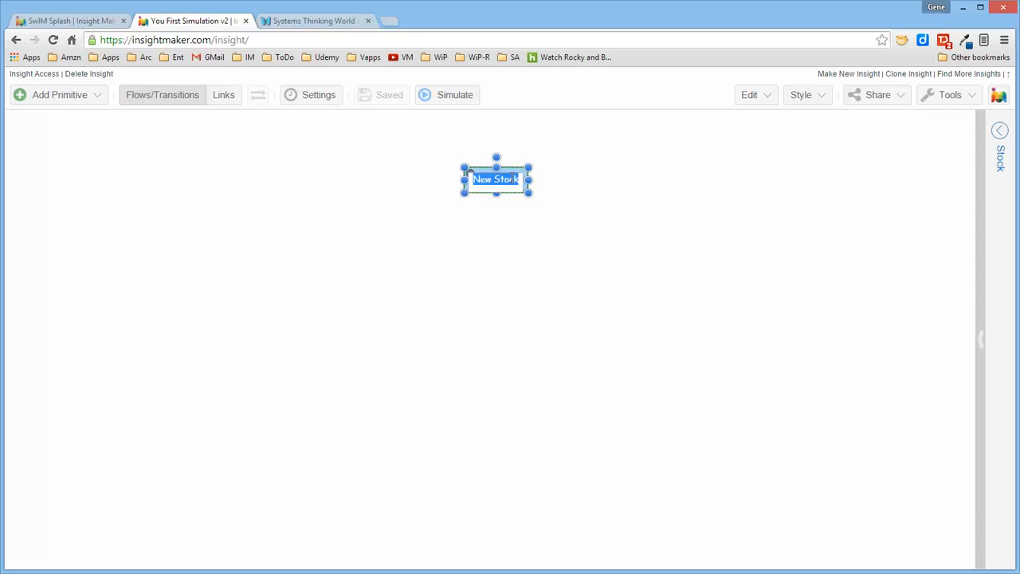
type("bathtub")
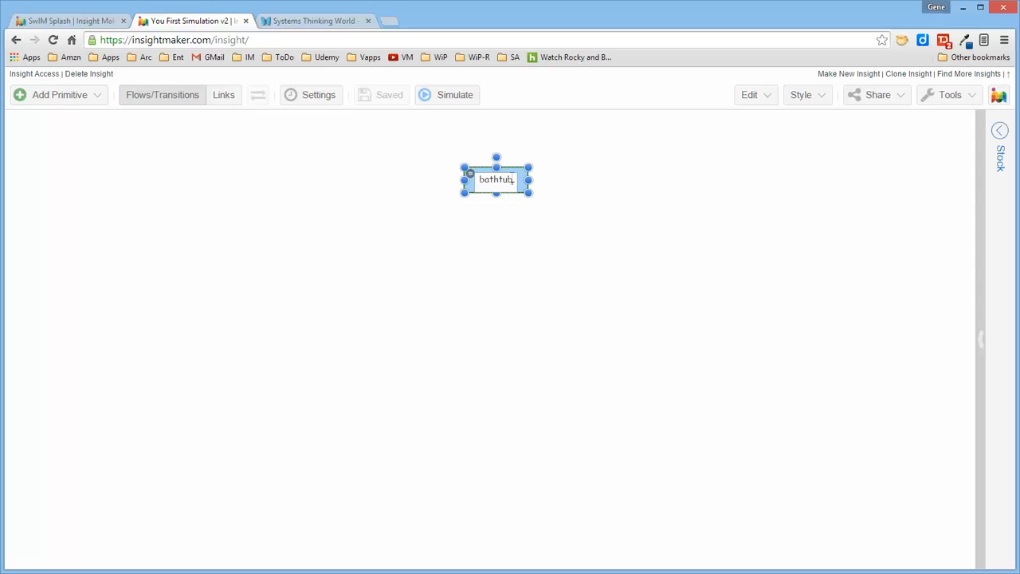
left_click(533, 253)
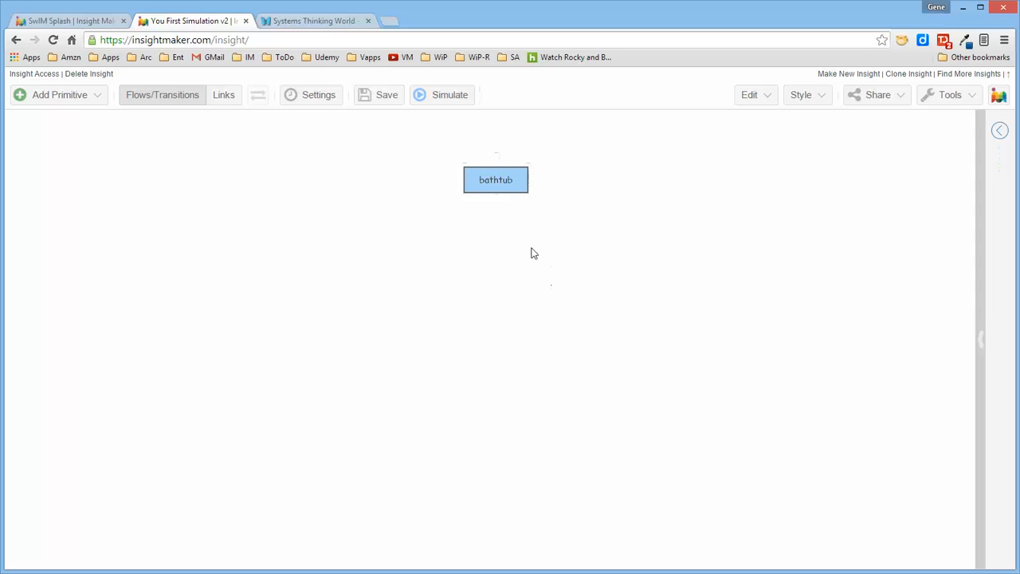
left_click(471, 176)
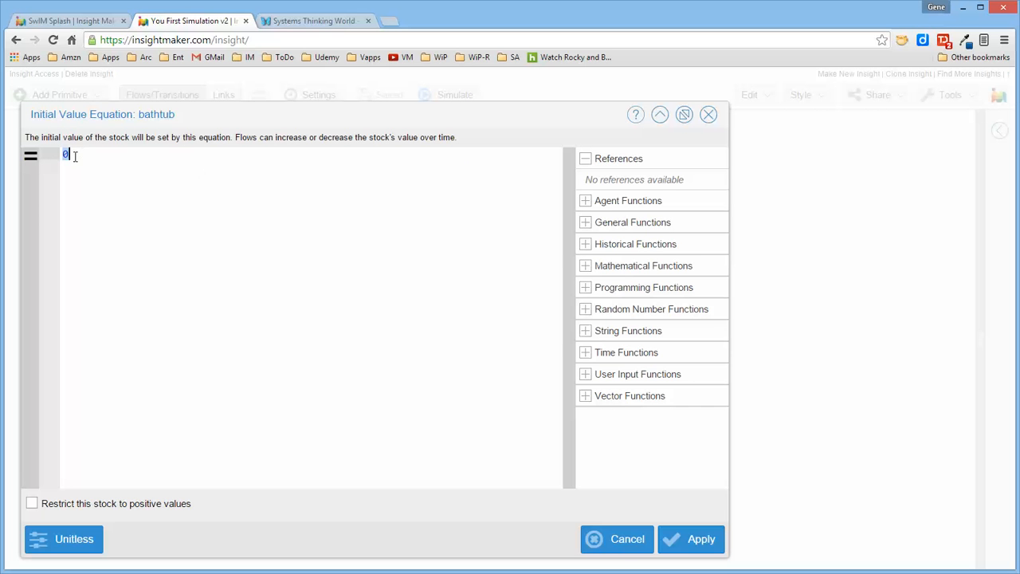
left_click(707, 115)
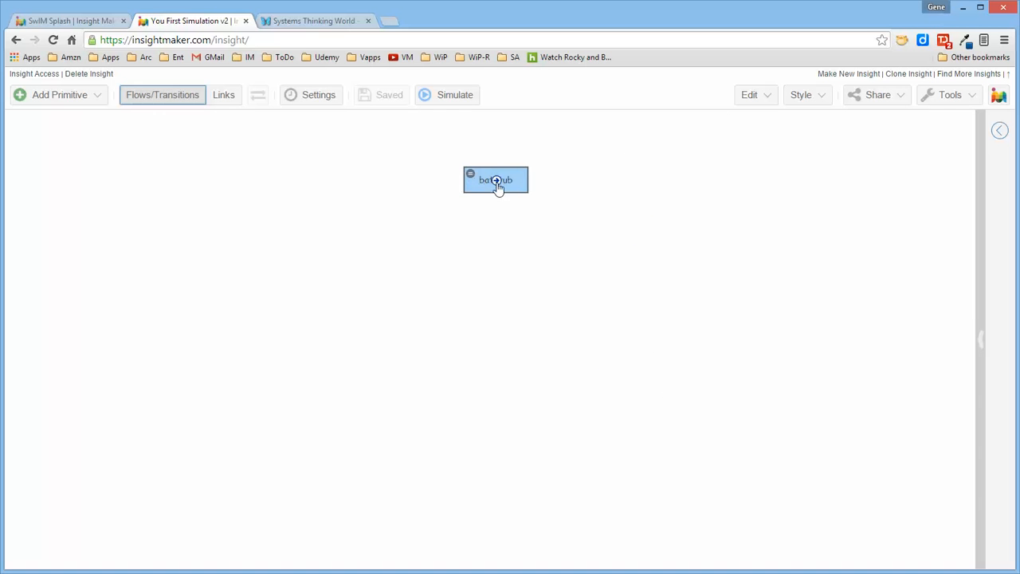
Step: Draw a horizontal flow between the bathtub stock and the empty canvas on its left, directed into the stock
left_click_drag(496, 182, 330, 181)
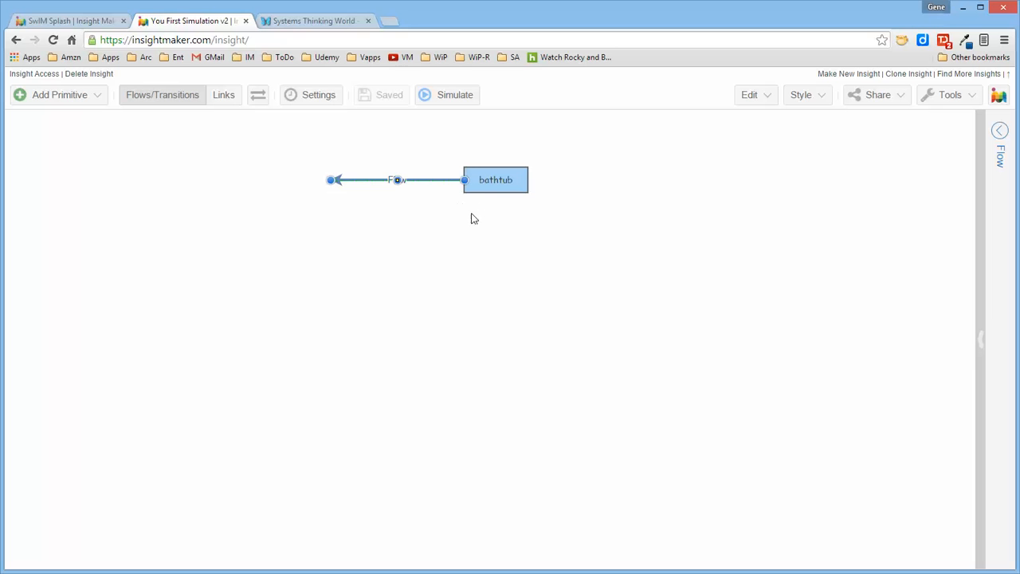
mouse_move(497, 182)
left_click(258, 96)
Step: Set the flow rate equation of the bathtub's inflow to 1
double_click(336, 187)
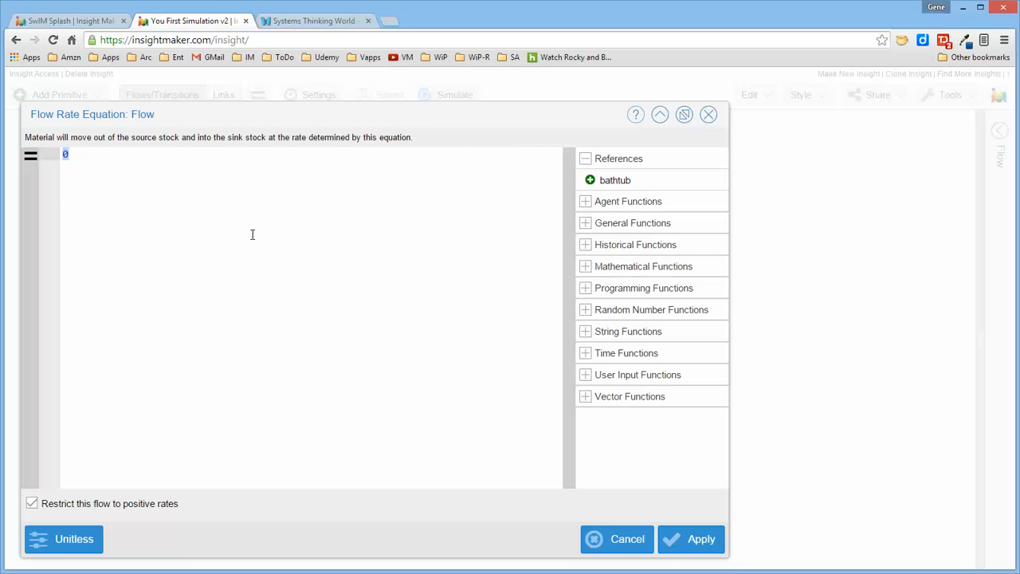
type("1")
left_click(701, 540)
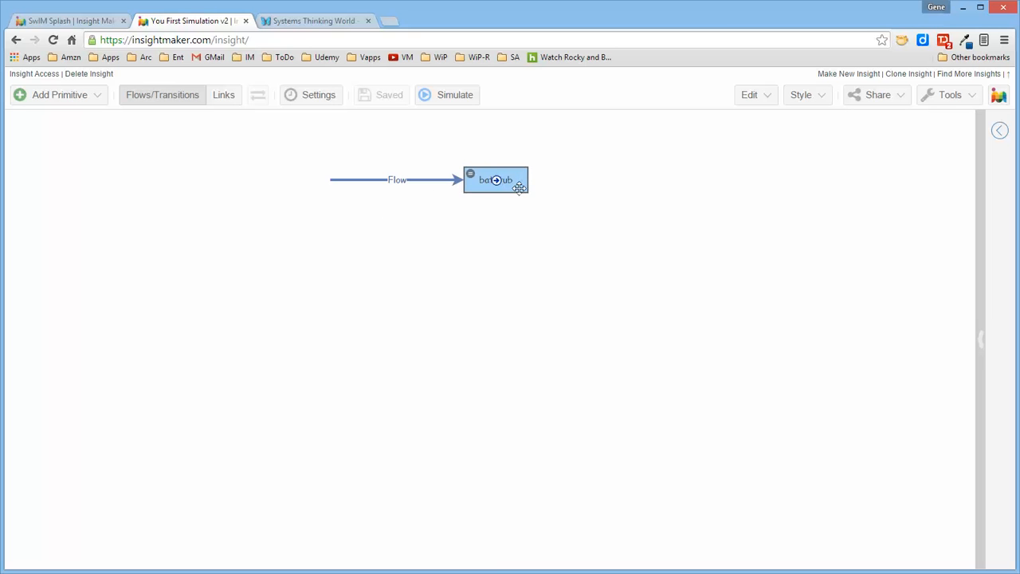
mouse_move(406, 180)
left_click(319, 102)
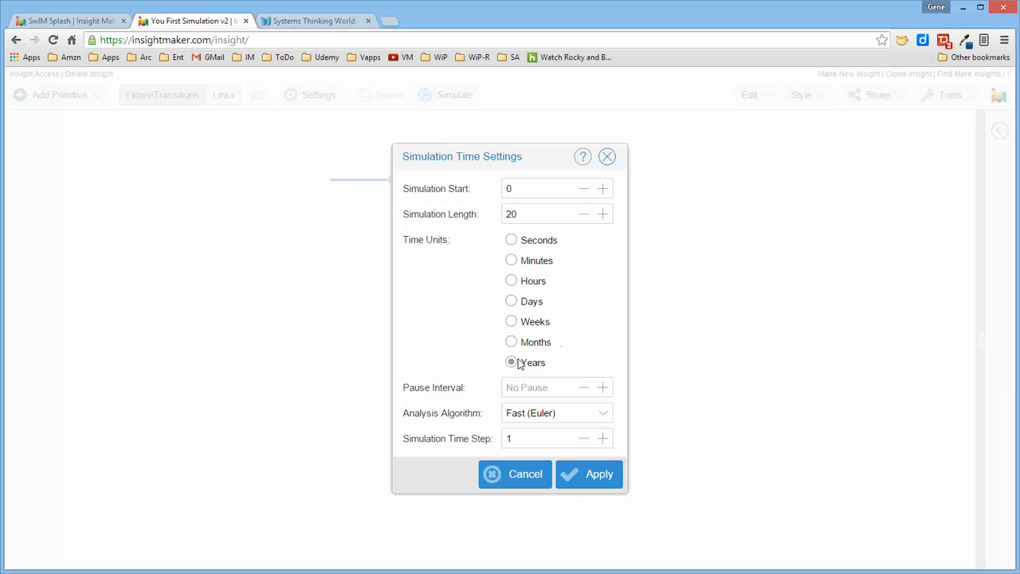
left_click(512, 261)
left_click(608, 158)
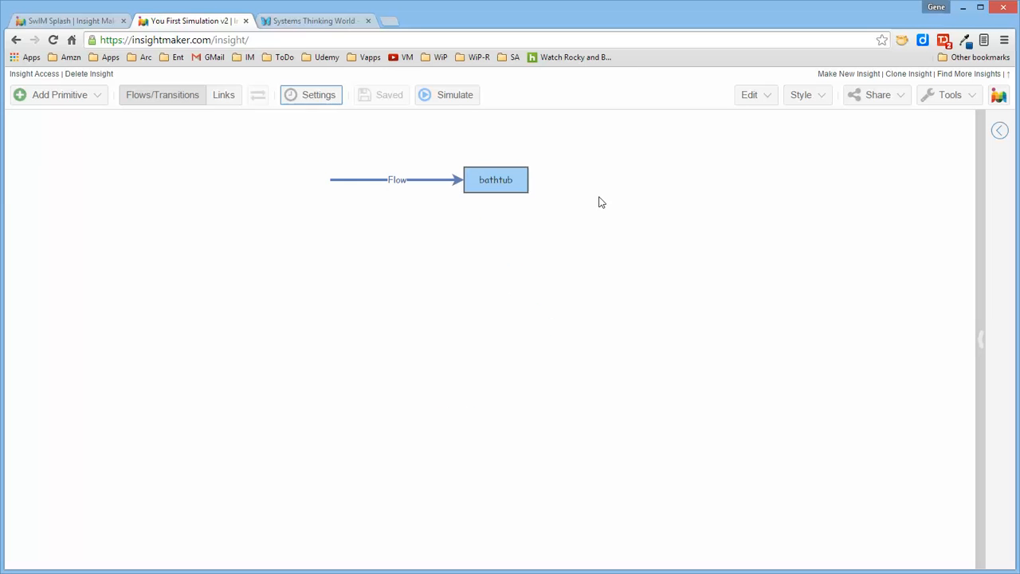
Step: Run the bathtub simulation once, close its results, and change the simulation time units to Minutes
left_click(448, 98)
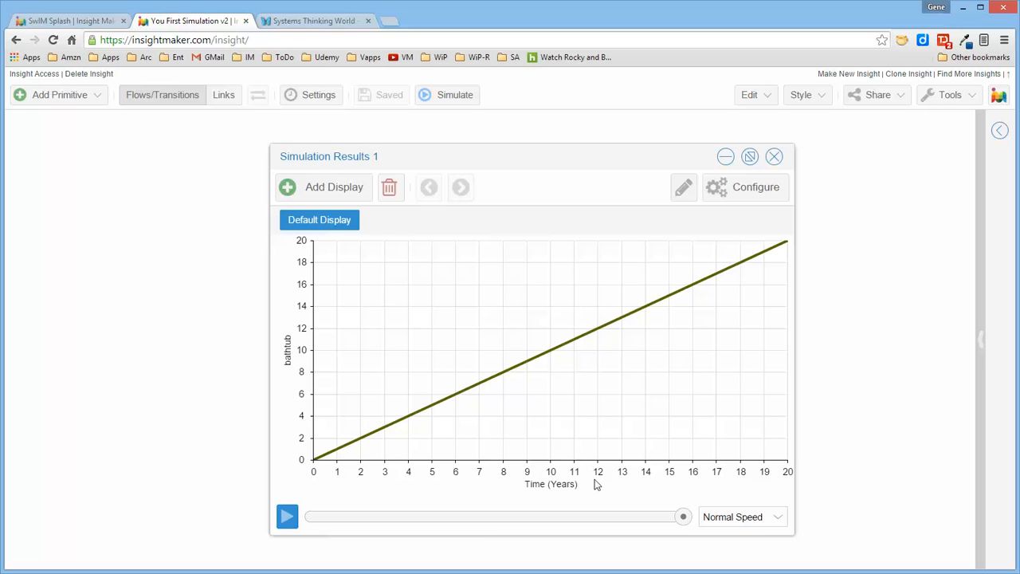
left_click(774, 157)
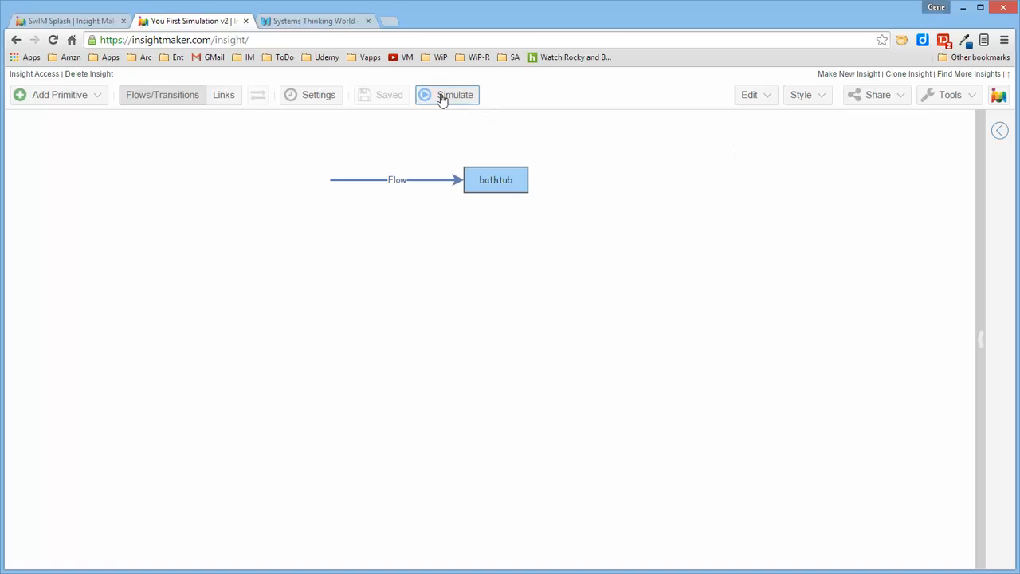
left_click(329, 98)
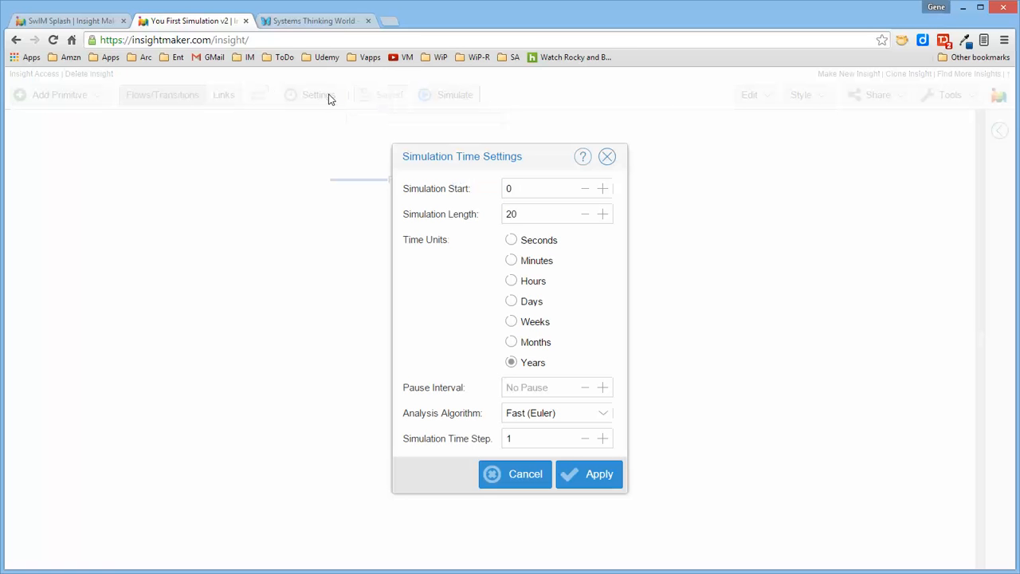
left_click(511, 261)
left_click(599, 476)
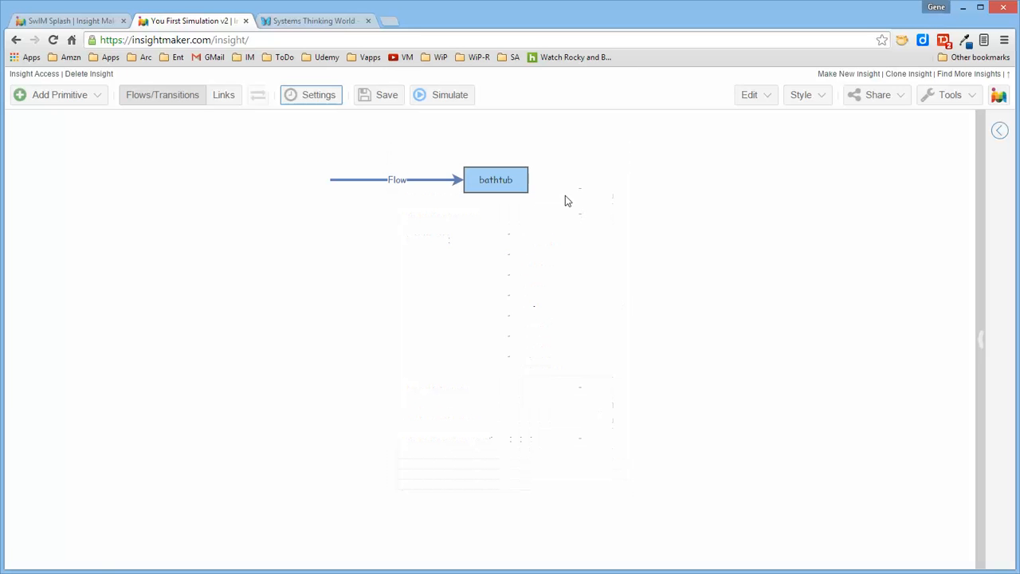
Step: Rerun the simulation, reposition the results window, and examine the bathtub chart over time before closing it
left_click(451, 96)
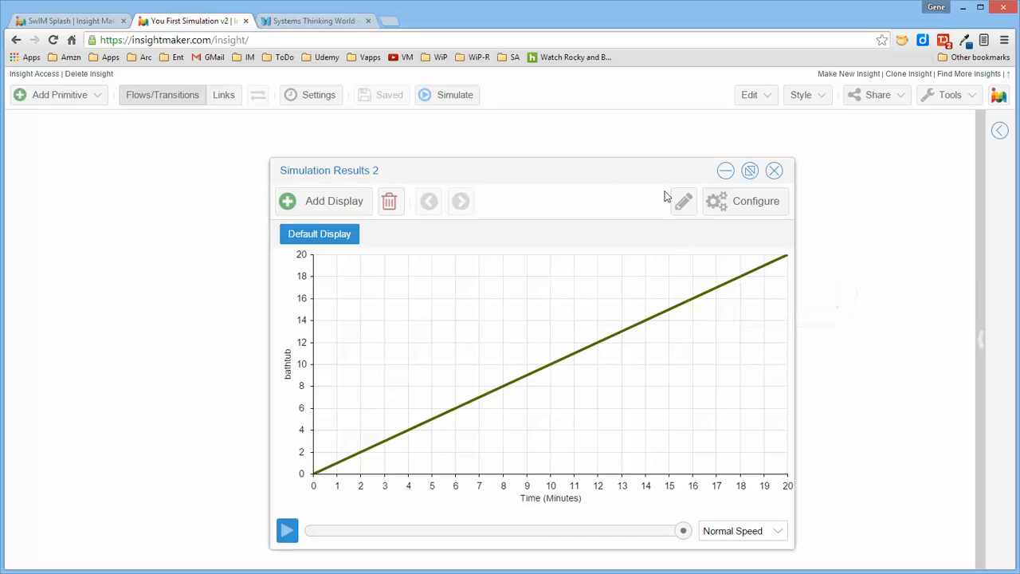
left_click_drag(642, 173, 704, 149)
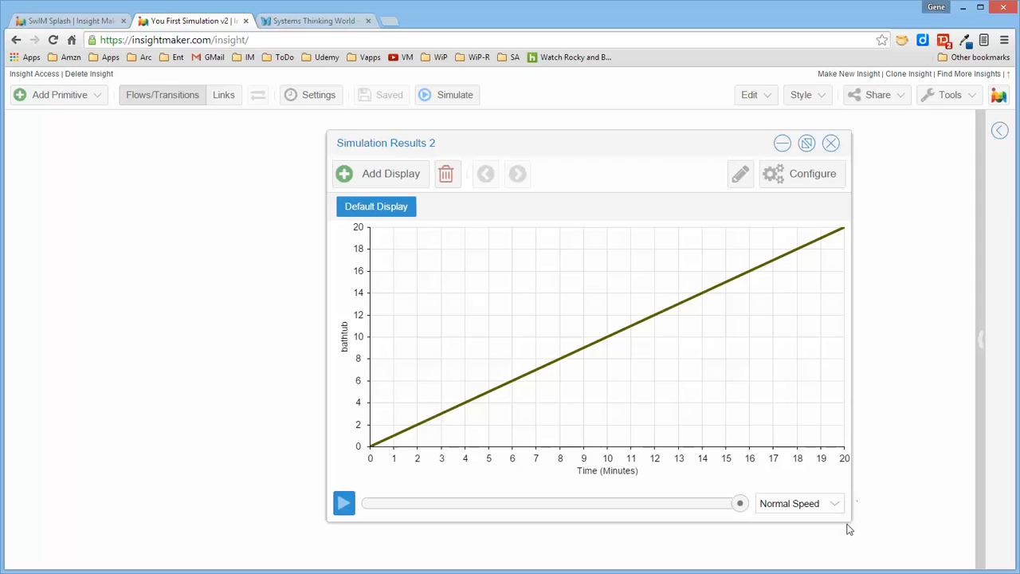
left_click_drag(640, 136, 582, 128)
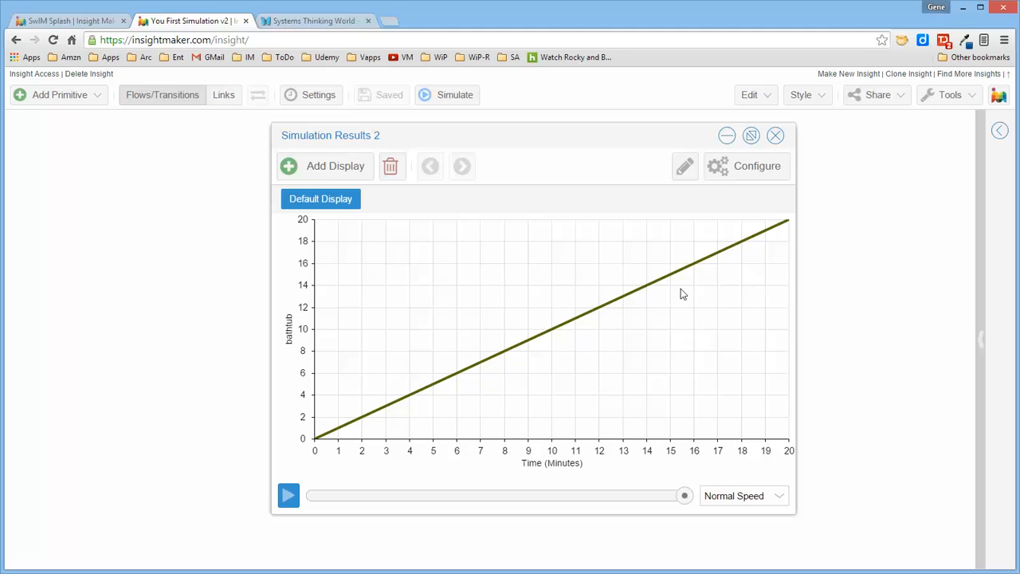
mouse_move(365, 428)
left_click(775, 137)
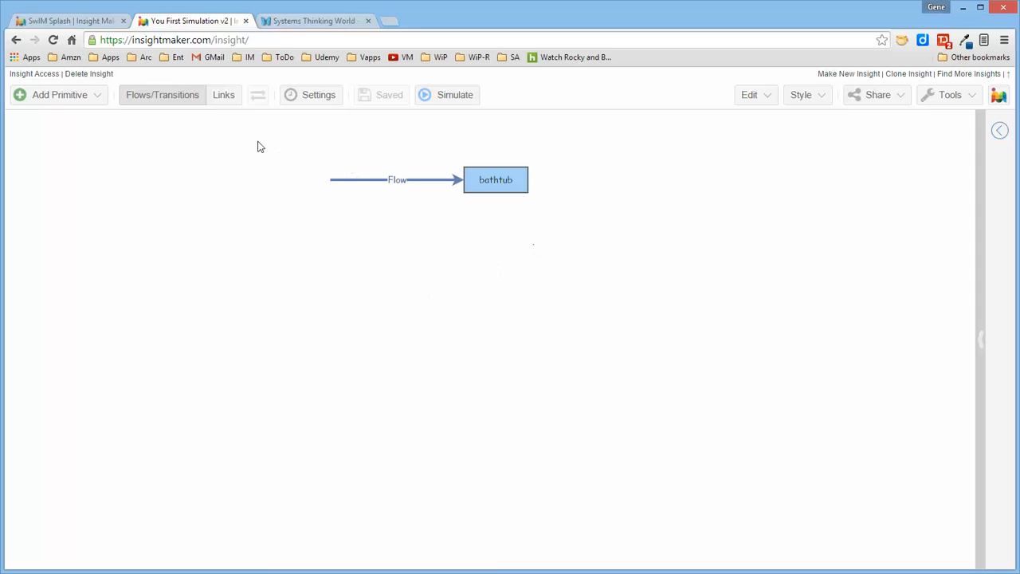
Step: Add a second stock named "saving account" on the empty canvas below and to the right of the bathtub
right_click(583, 256)
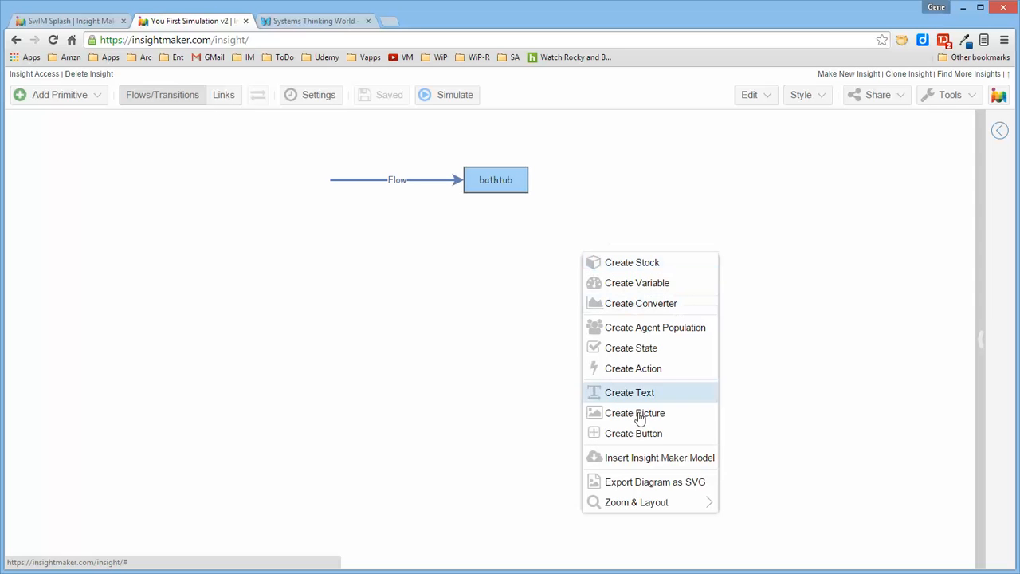
left_click(658, 271)
type("s")
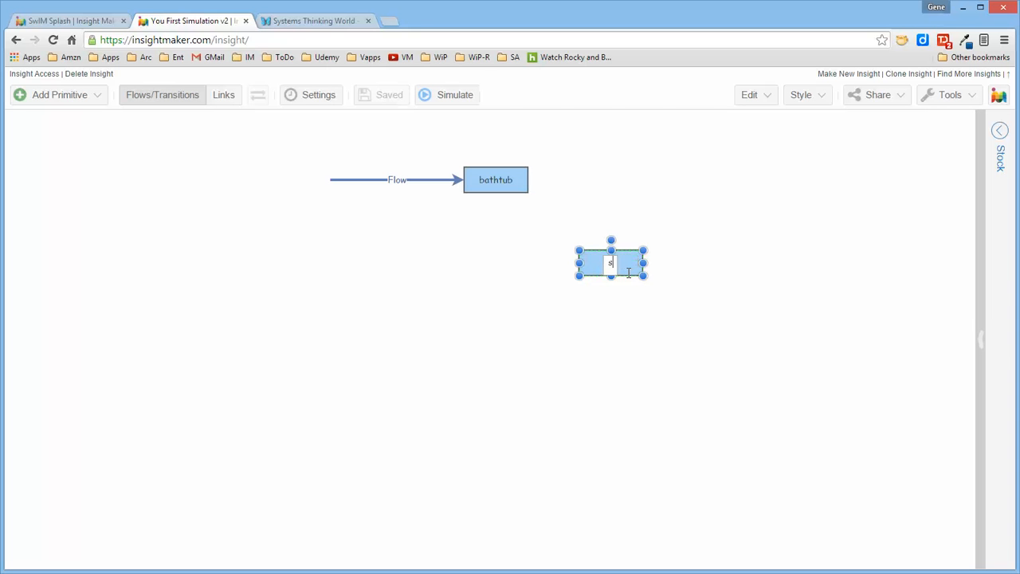
type("aving account")
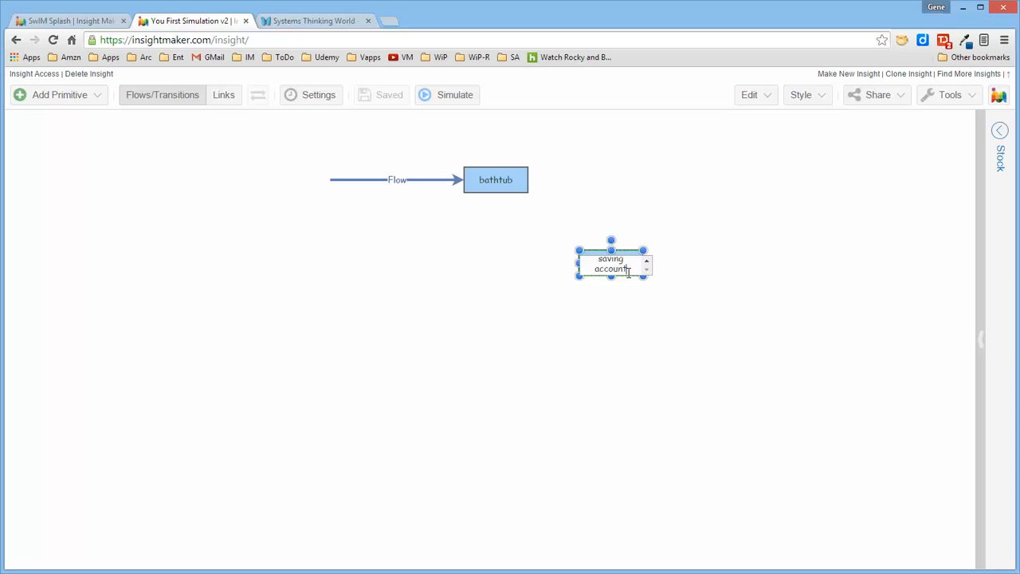
key("Return")
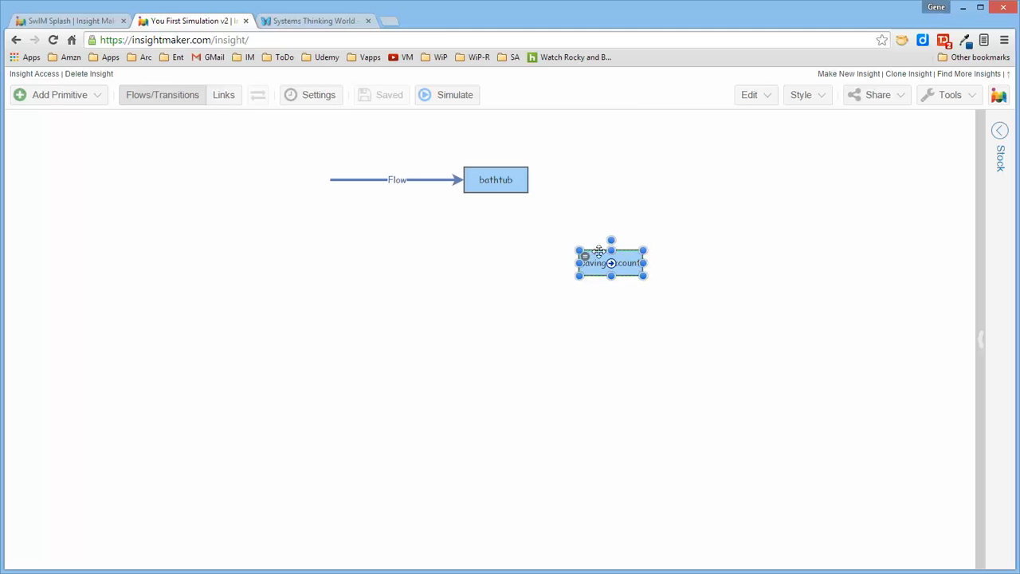
Step: Set the initial value of the saving account stock to 50
double_click(584, 261)
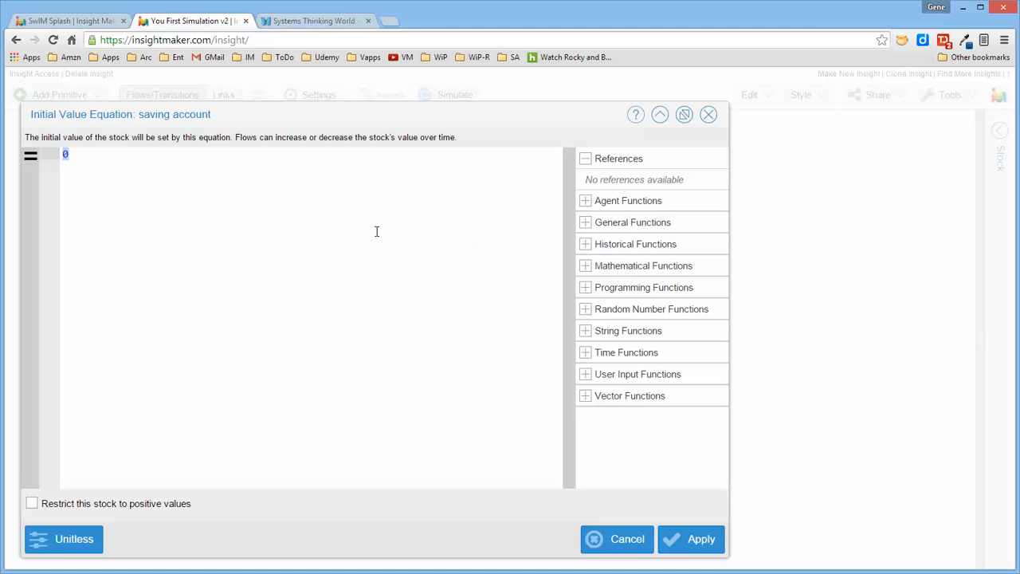
type("50")
left_click(697, 539)
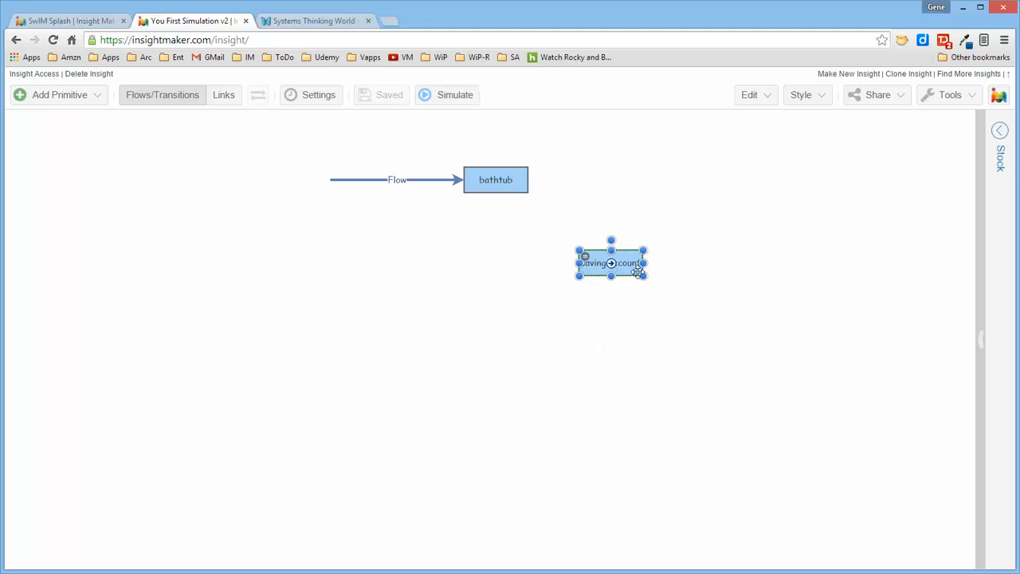
Step: Add a horizontal flow to the saving account stock and reverse it so it runs into the stock
left_click(195, 95)
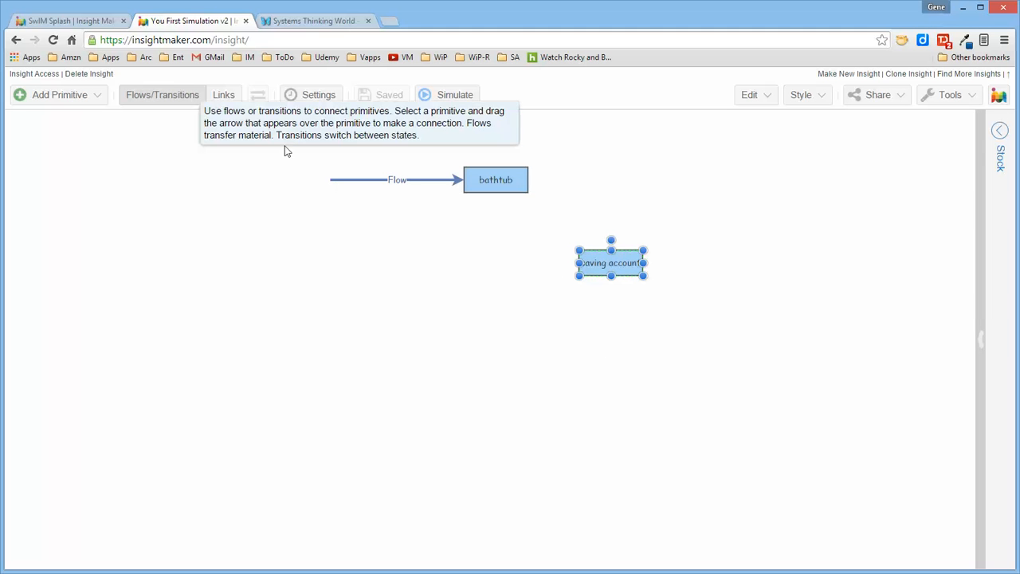
left_click_drag(612, 266, 426, 263)
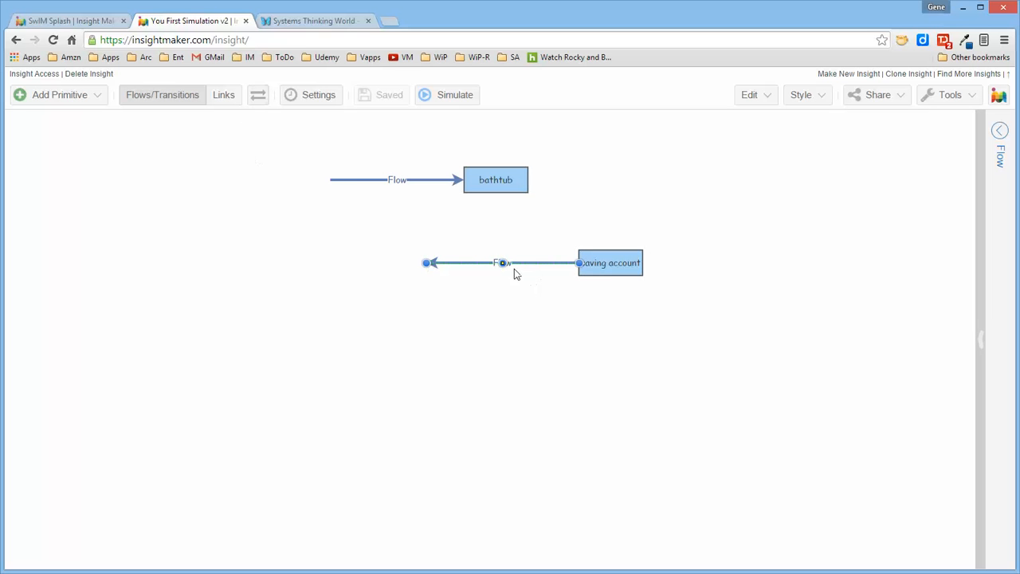
left_click(256, 98)
Step: Rename the flow into the saving account stock as "Interest"
left_click(1005, 135)
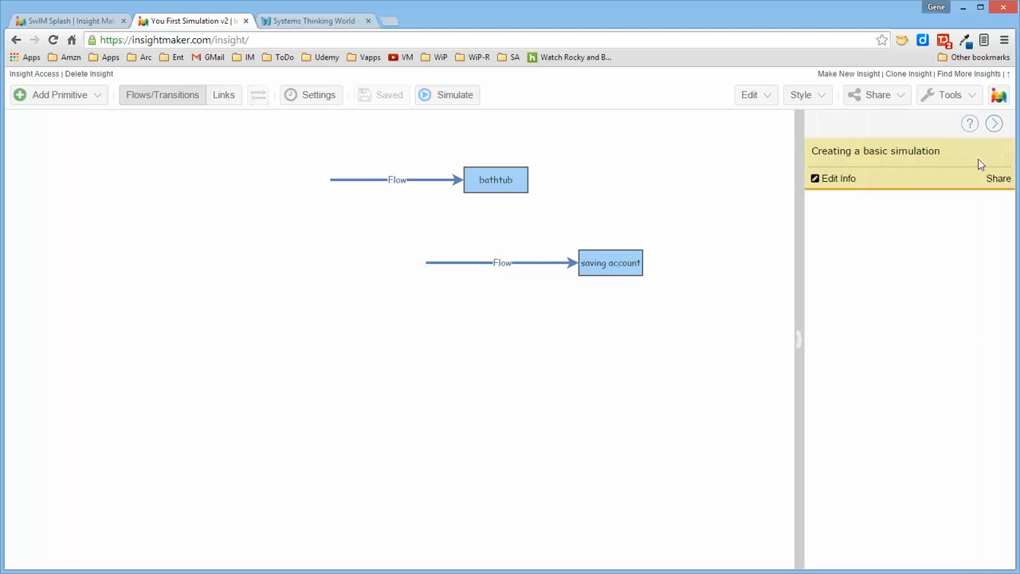
left_click(500, 265)
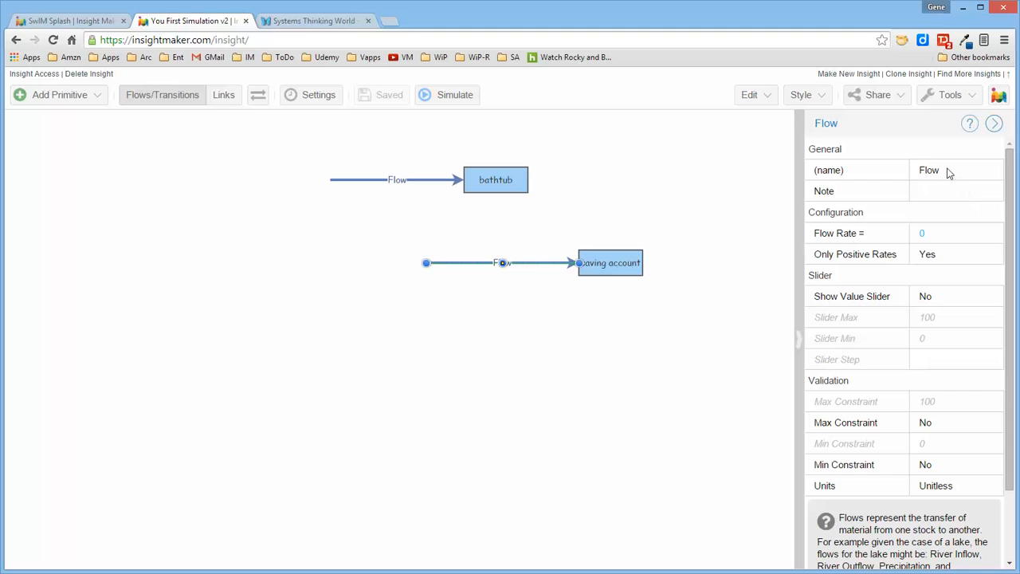
left_click(948, 169)
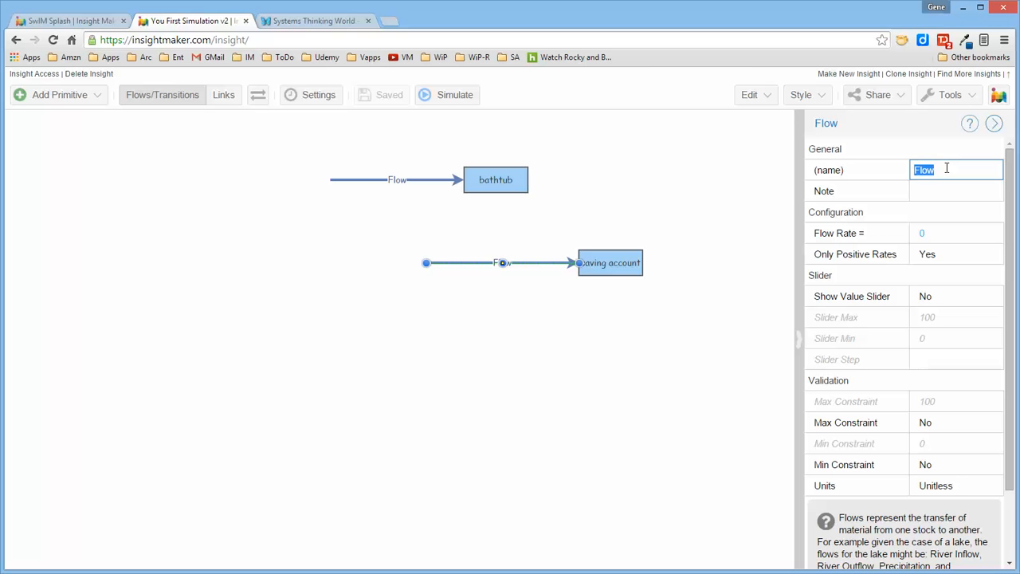
type("Interest")
left_click(658, 361)
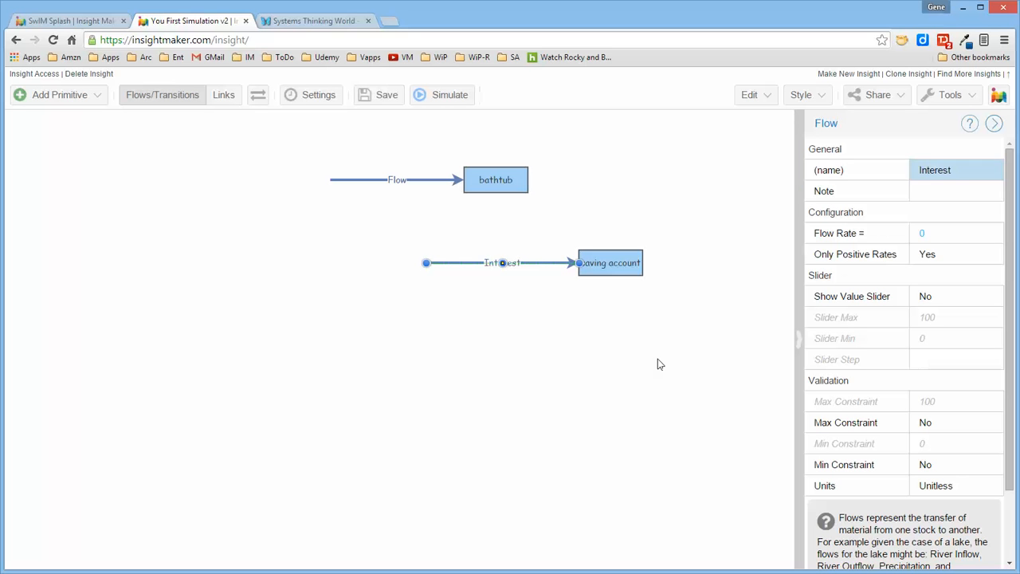
left_click(510, 262)
left_click(566, 334)
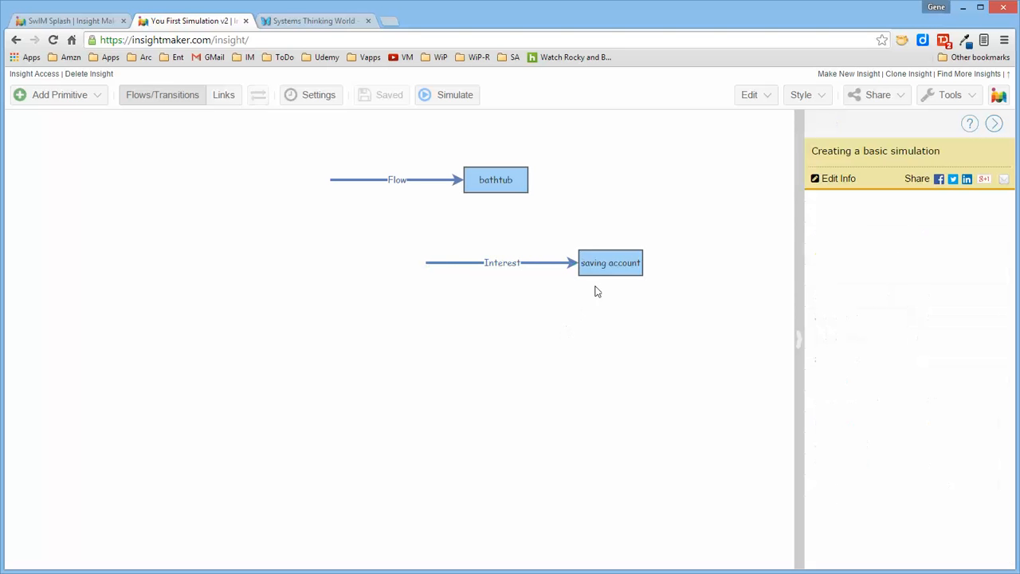
left_click(612, 262)
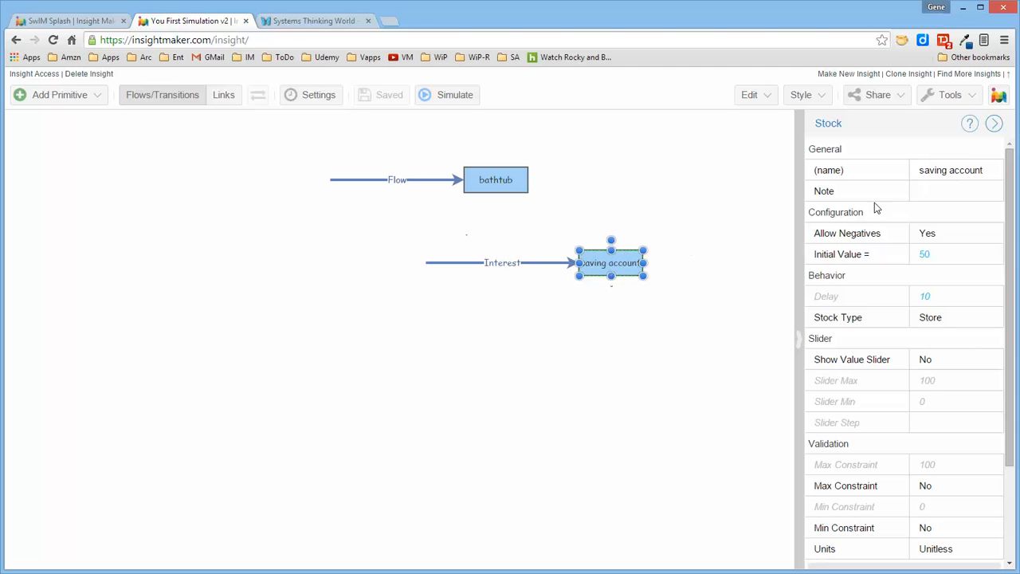
double_click(624, 266)
left_click(667, 351)
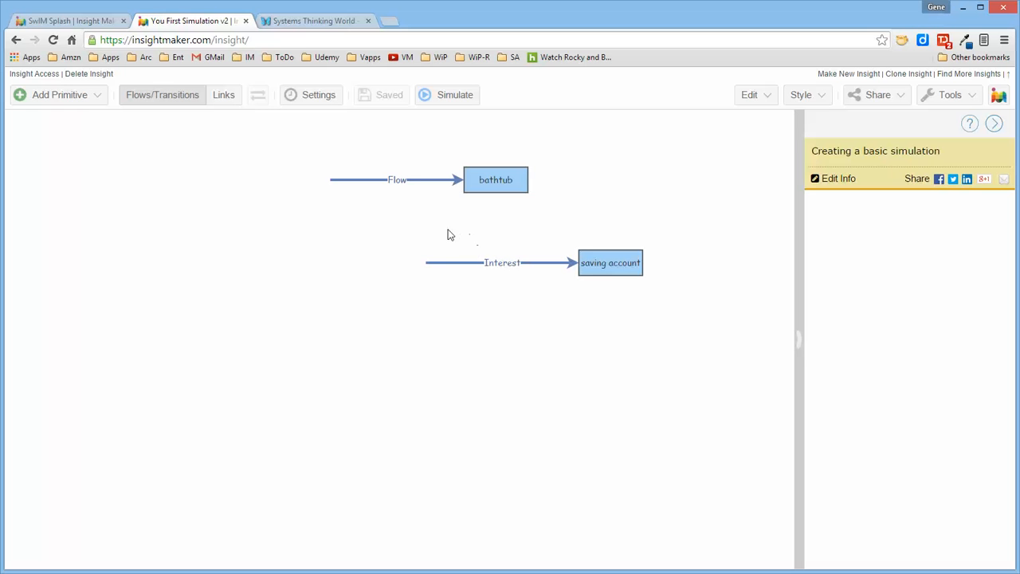
right_click(357, 236)
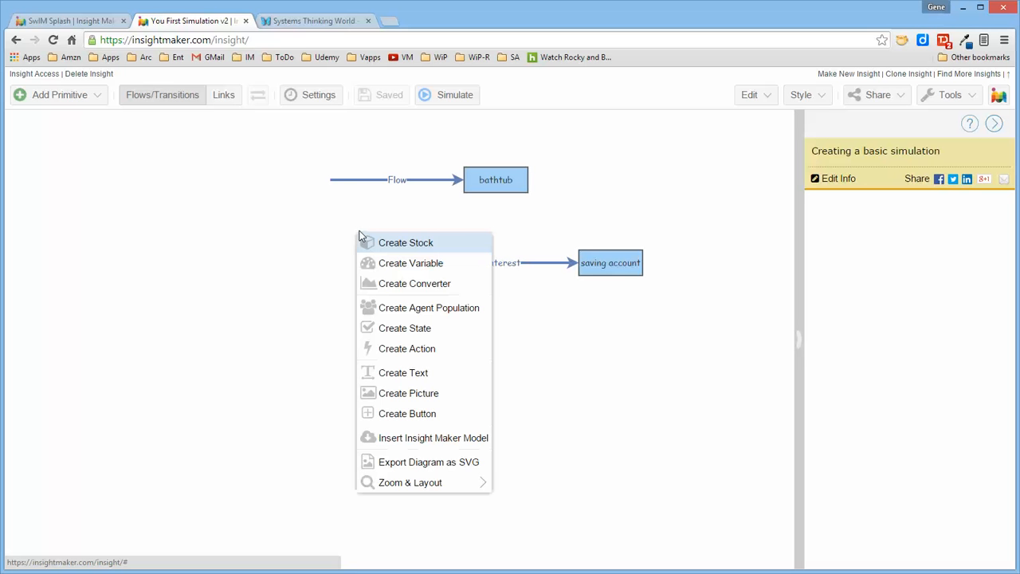
left_click(292, 225)
Step: Move the saving account stock together with its Interest flow to the empty canvas below and left of the bathtub model
left_click_drag(709, 331, 411, 227)
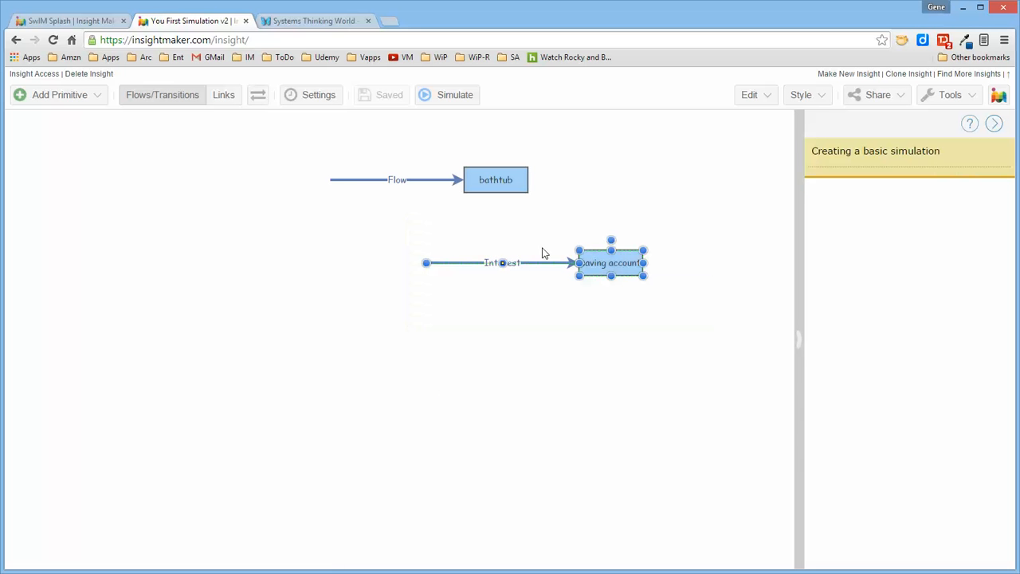
left_click_drag(601, 263, 319, 295)
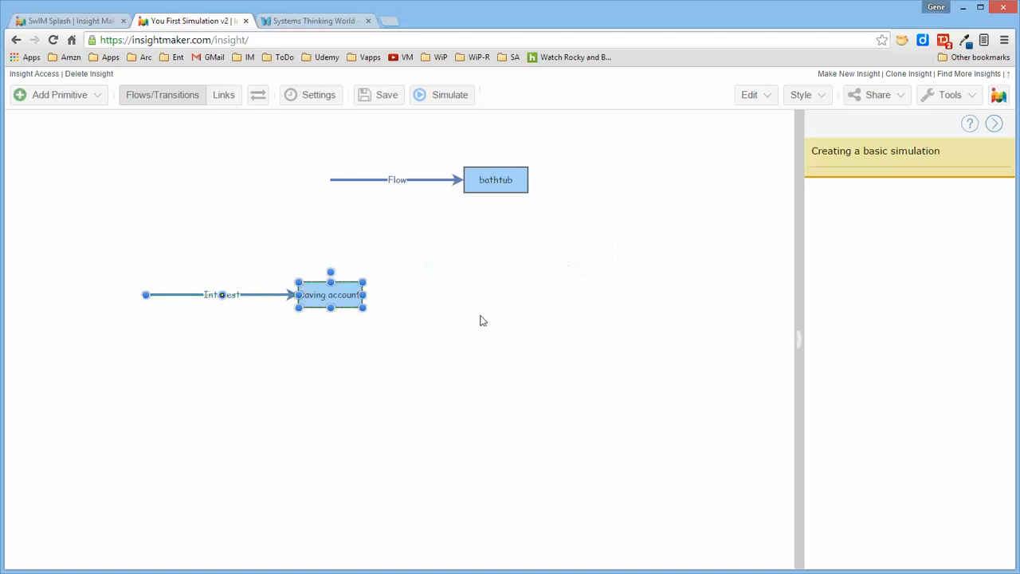
left_click(299, 236)
Step: Add a variable named "interest rate" above the Interest flow
right_click(202, 192)
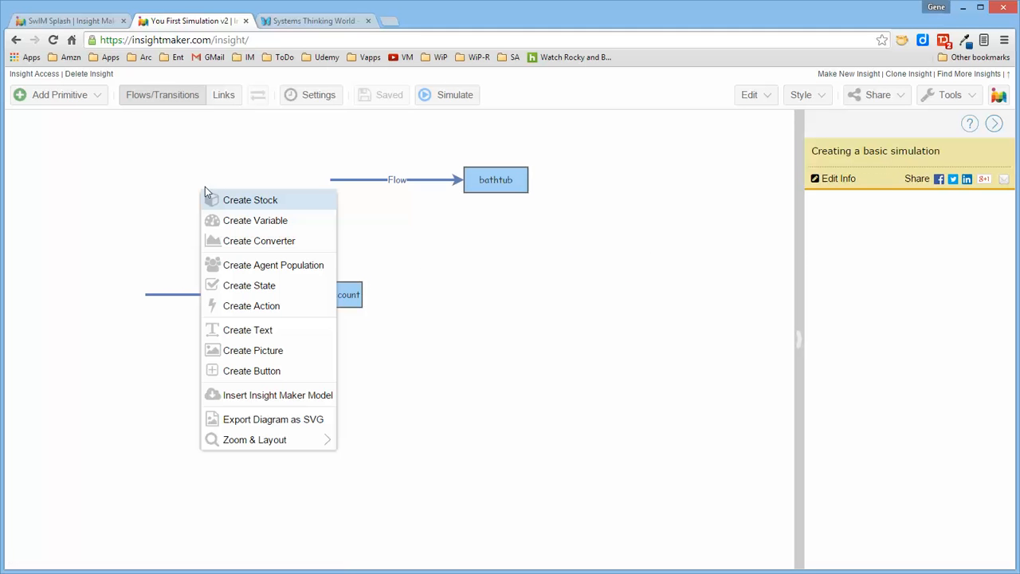
left_click(236, 221)
type("i")
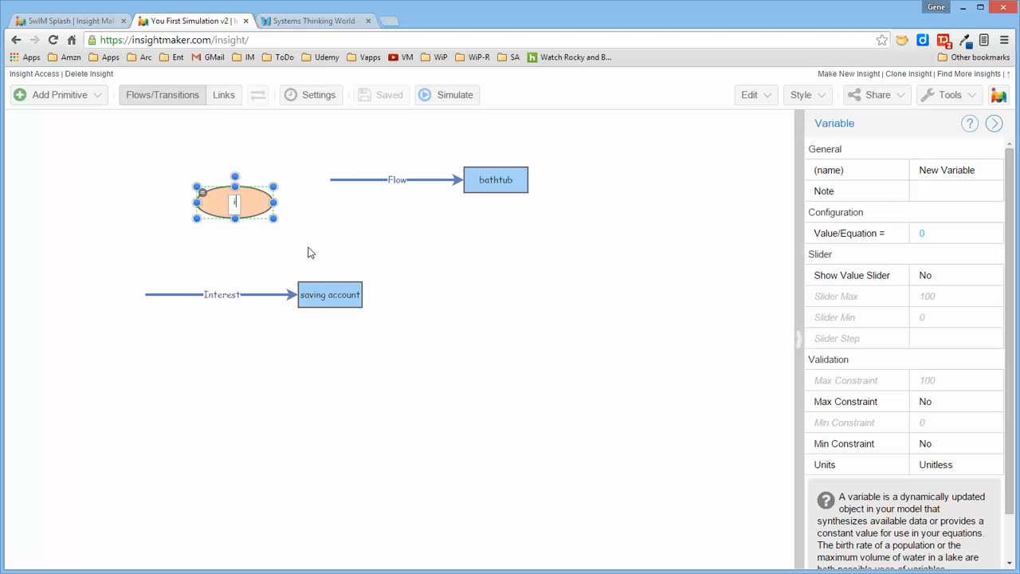
type("nterest rate")
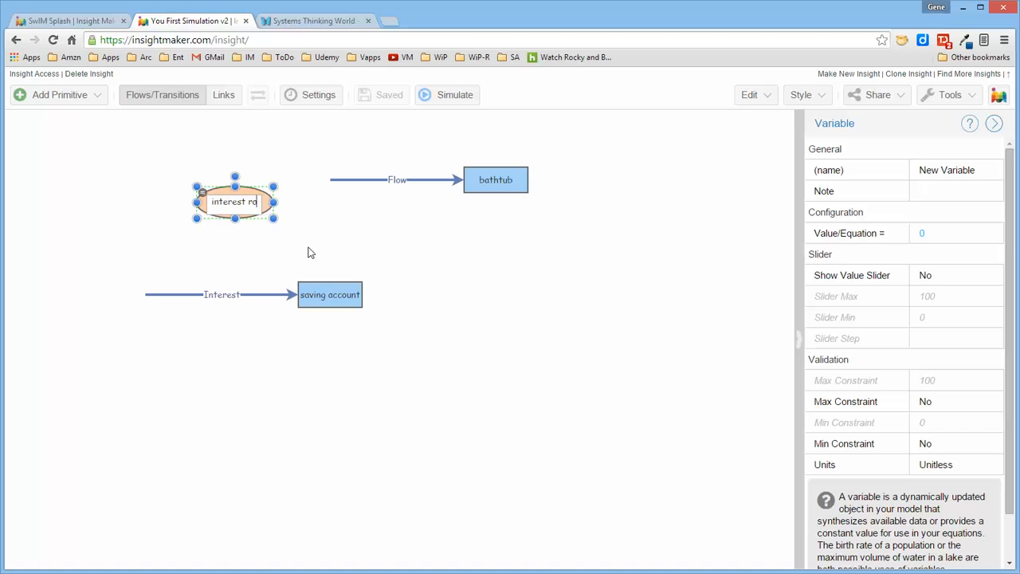
left_click(434, 259)
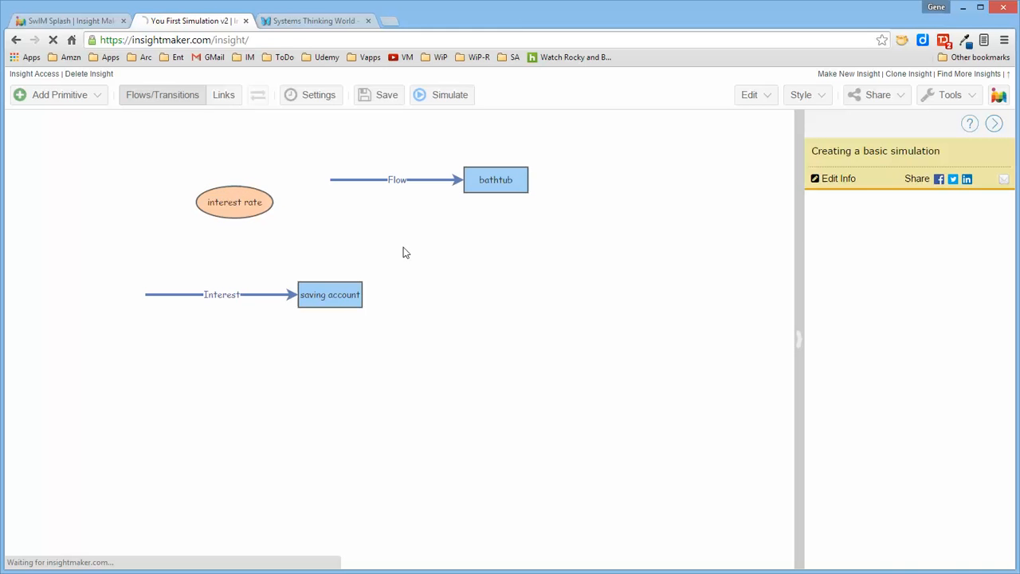
Step: Set the interest rate variable's value to .03 and move the variable further left on the canvas
double_click(204, 198)
left_click_drag(233, 228, 57, 155)
type(".03")
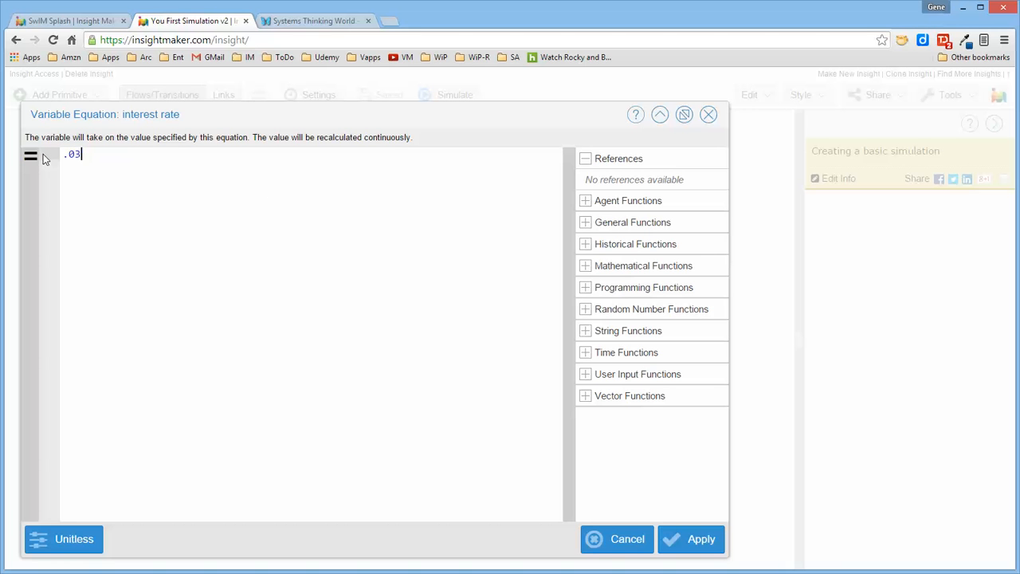
left_click(701, 544)
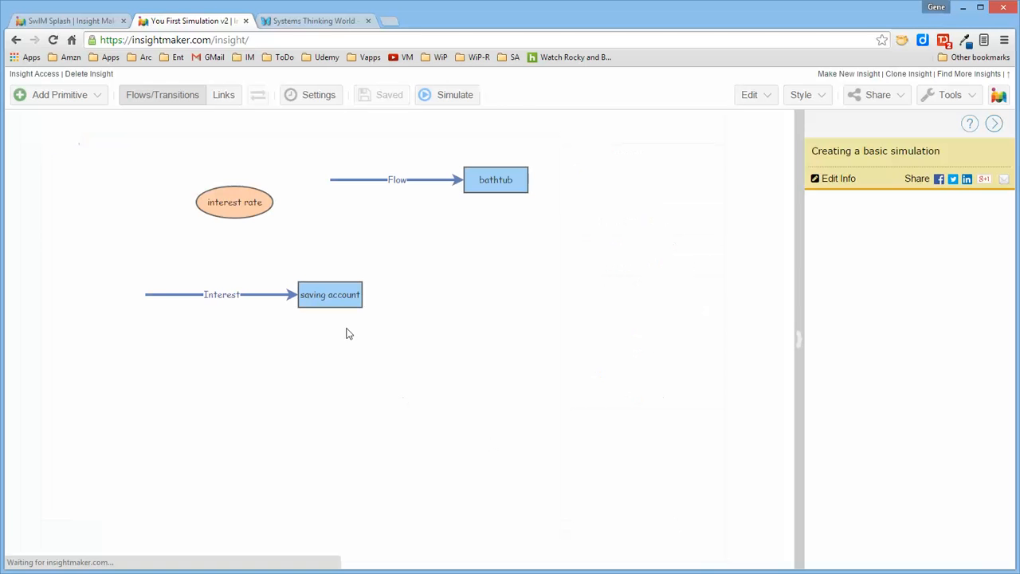
left_click_drag(253, 205, 181, 200)
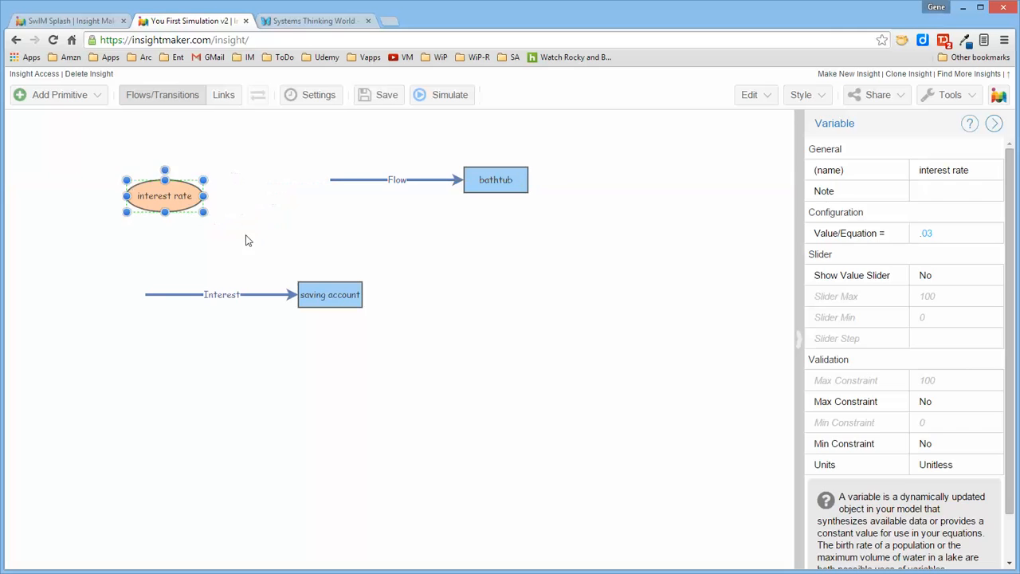
left_click(257, 232)
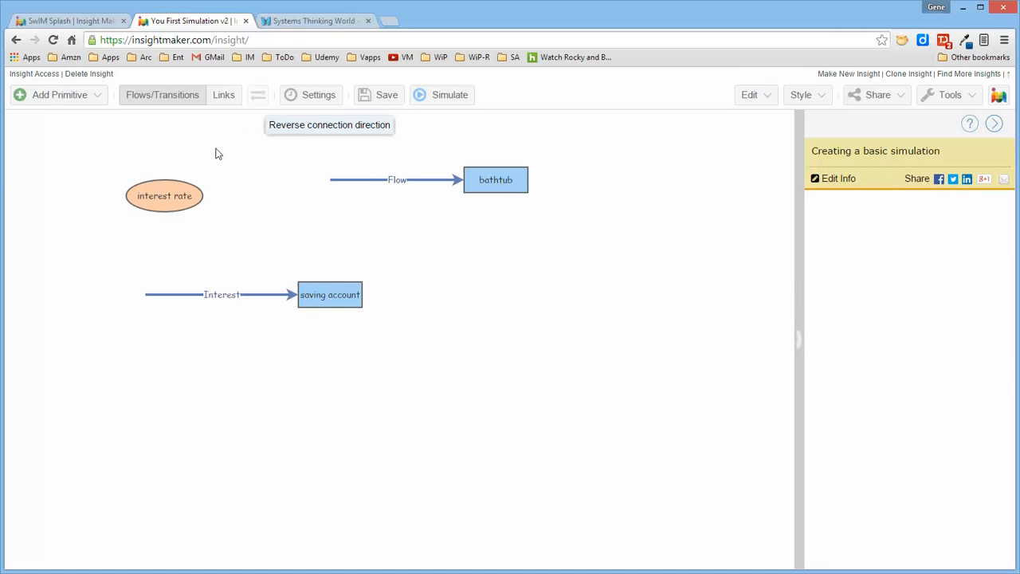
Step: Link the interest rate variable and the saving account stock to the Interest flow, bending the stock's link into an arc above the flow
left_click(226, 104)
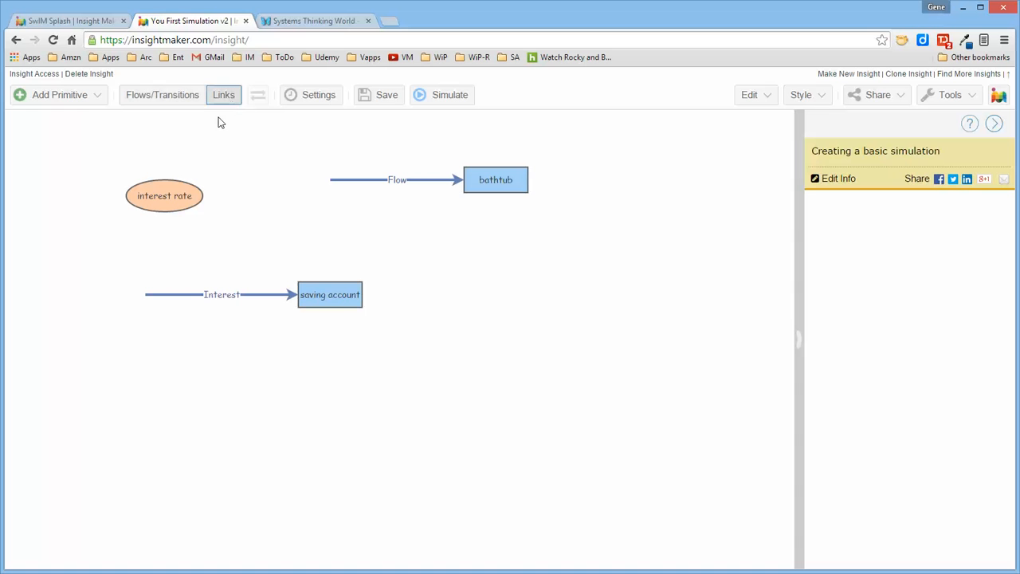
left_click_drag(165, 197, 219, 296)
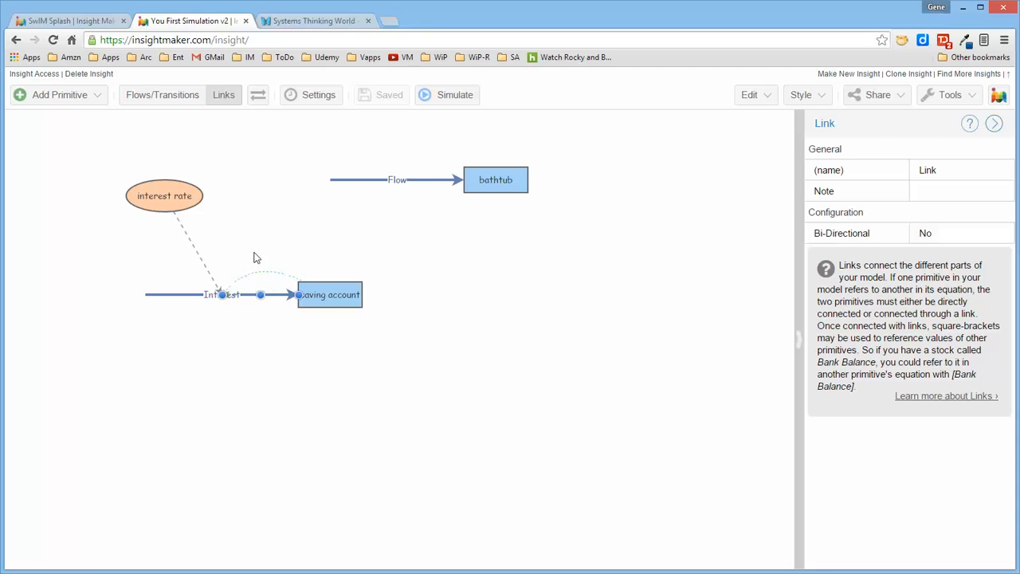
left_click_drag(255, 257, 254, 232)
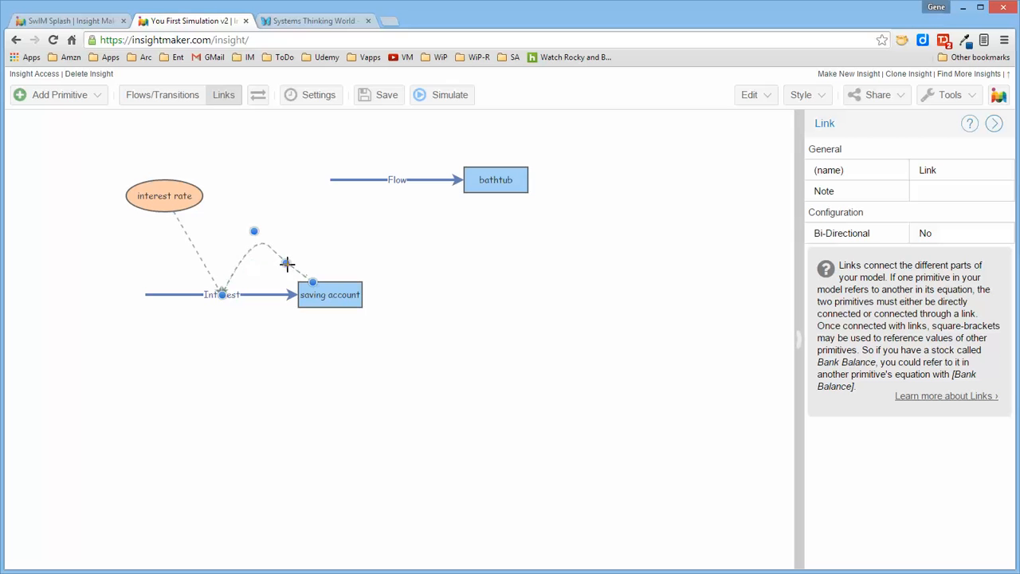
left_click_drag(287, 263, 324, 237)
left_click(456, 295)
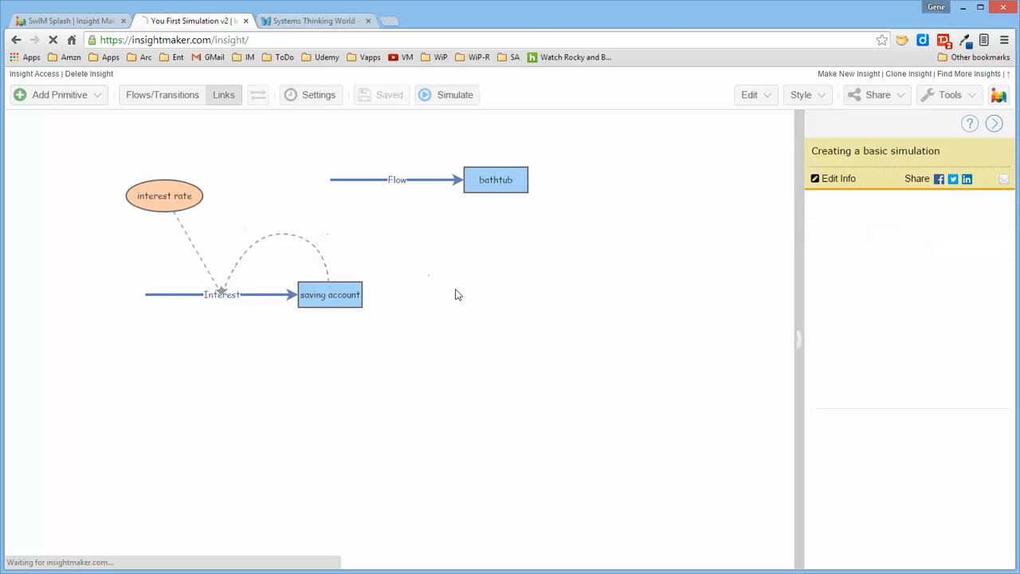
Step: Set the Interest flow's rate equation to [saving account]*[interest rate]
double_click(151, 305)
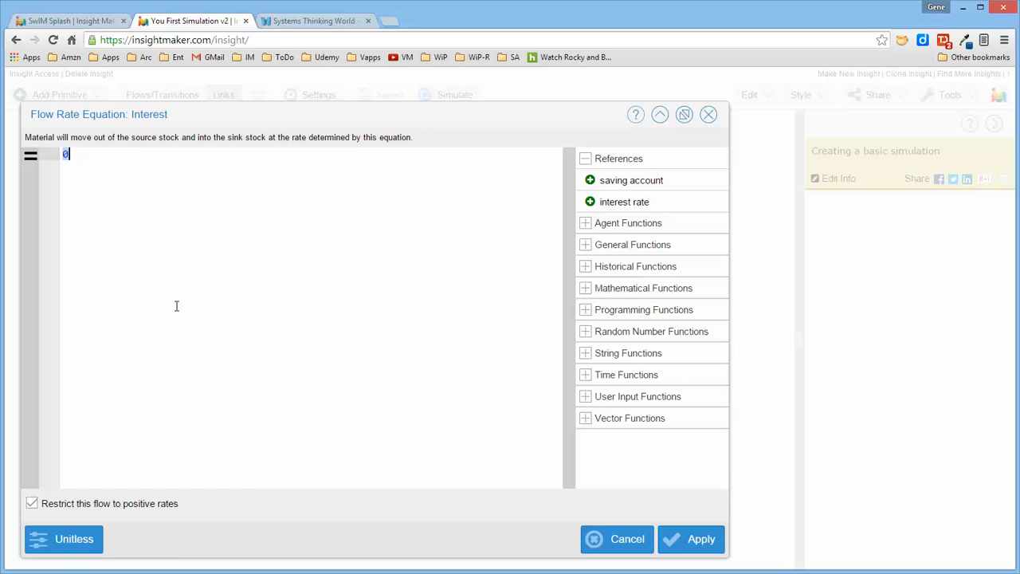
left_click(646, 181)
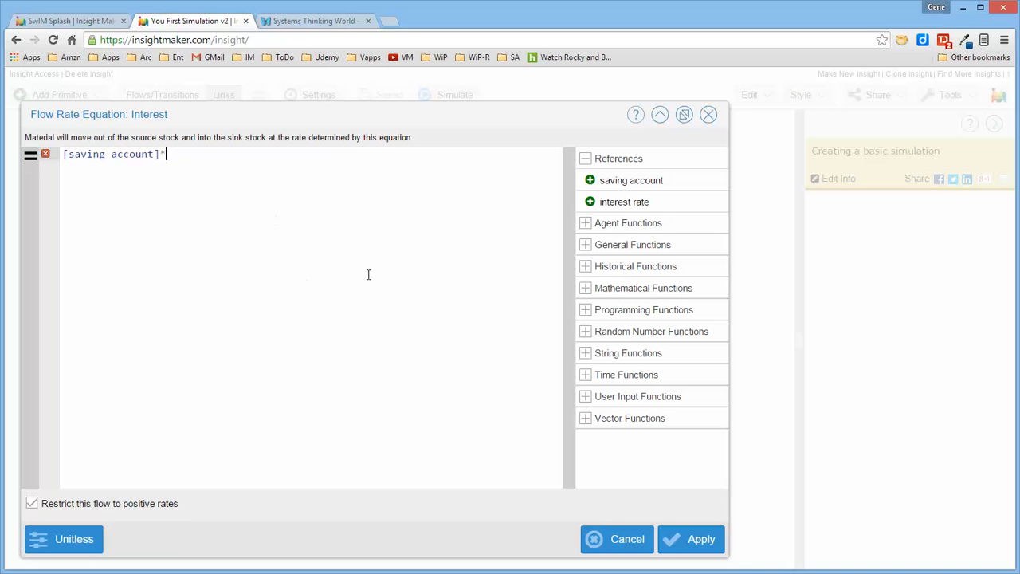
left_click(622, 202)
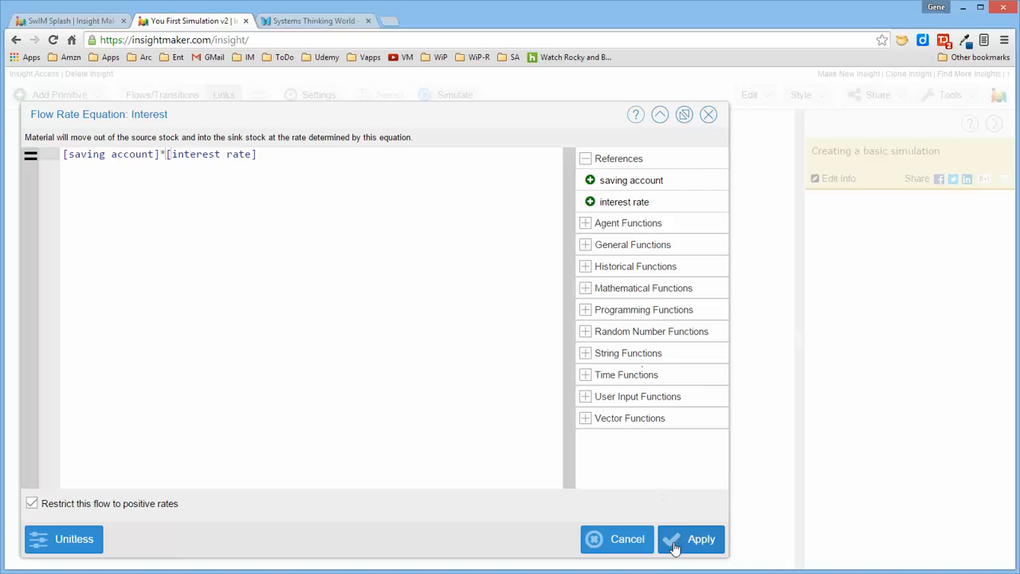
left_click(675, 545)
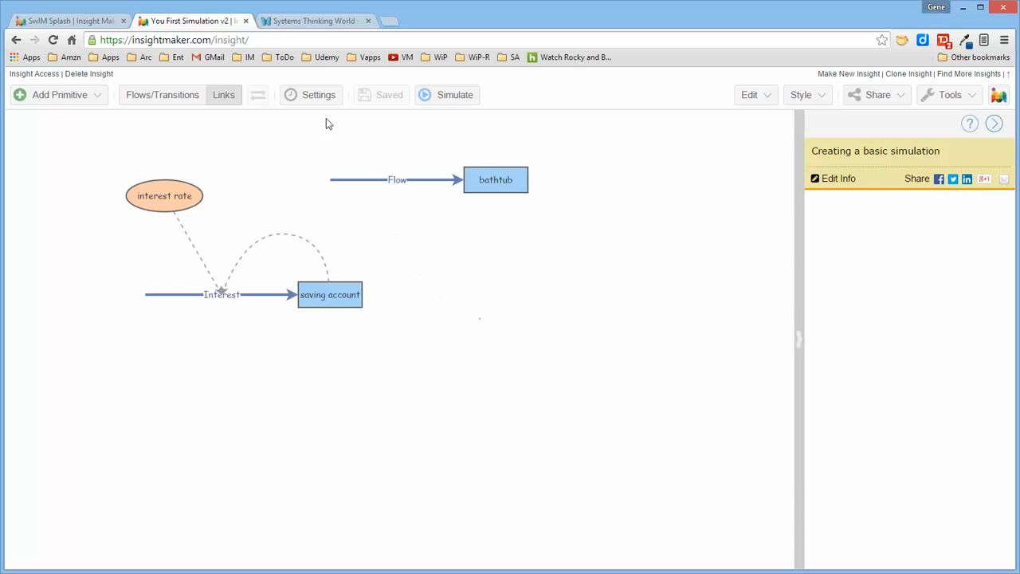
Step: Change the simulation time units to Years and run the simulation
left_click(316, 96)
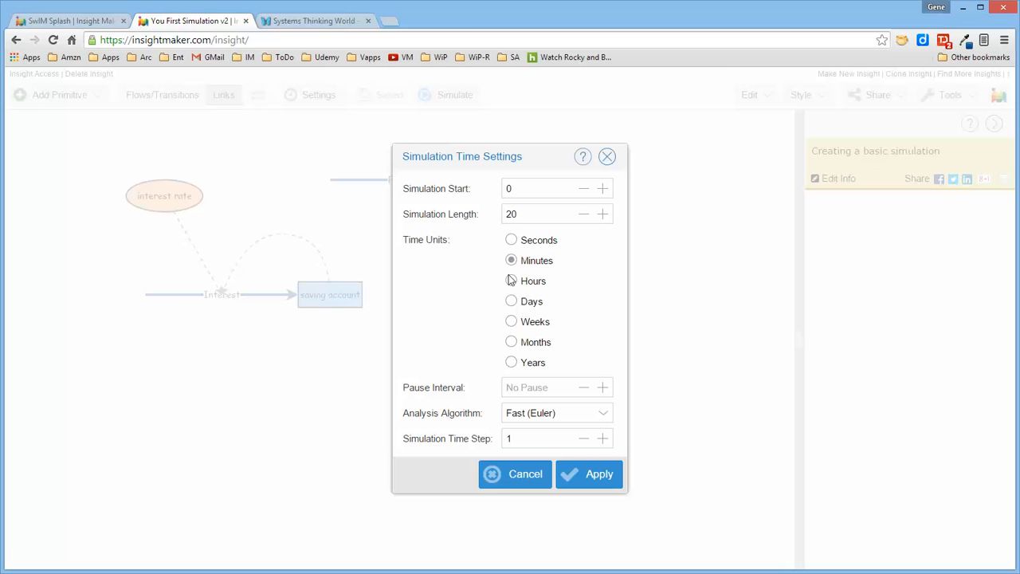
left_click(512, 362)
left_click(596, 482)
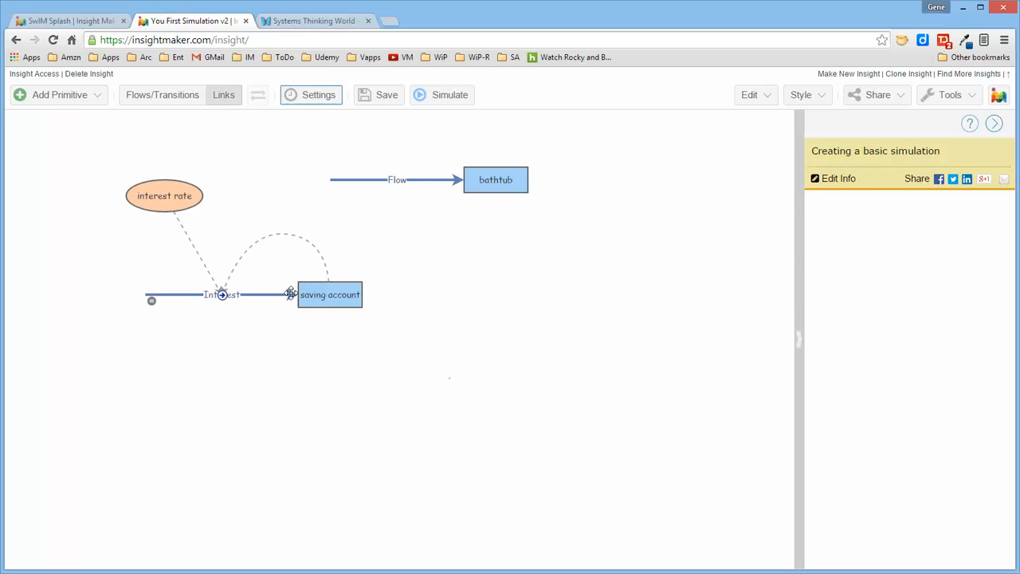
left_click(445, 96)
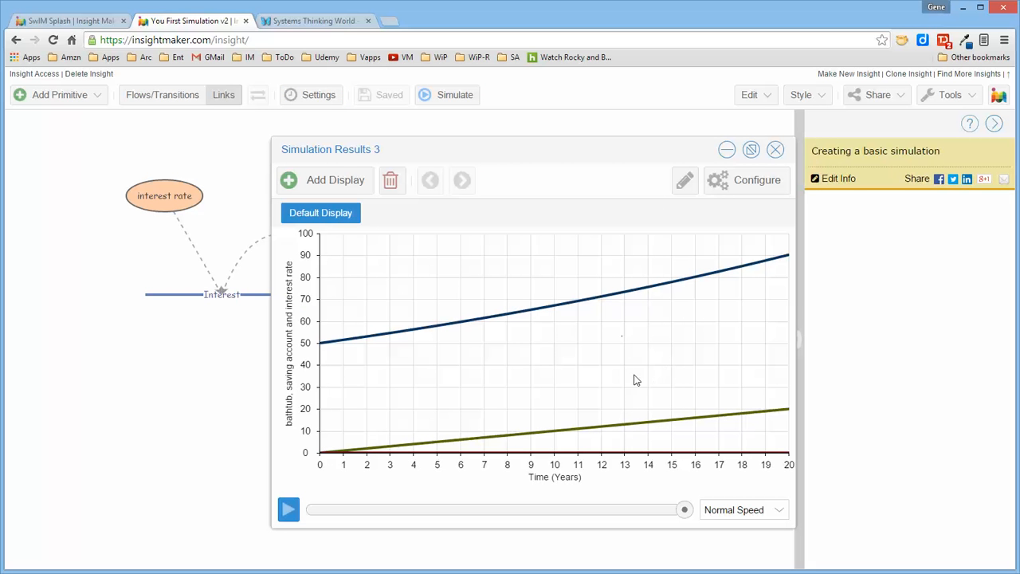
Step: Add a new display to the simulation results and title it Savings Account
left_click(334, 184)
left_click_drag(494, 188, 415, 197)
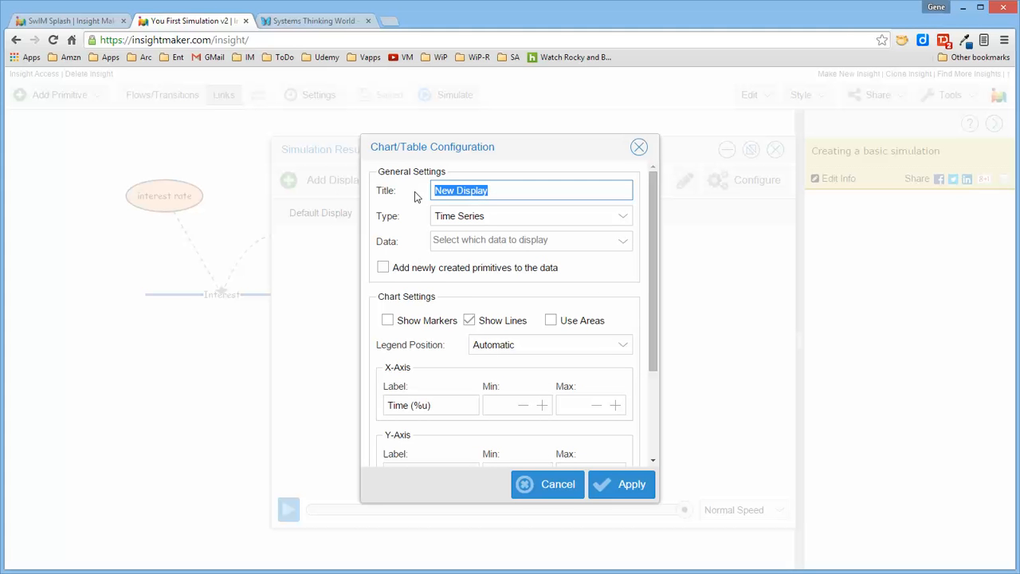
type("SAving")
key("BackSpace")
key("BackSpace")
key("BackSpace")
key("BackSpace")
key("BackSpace")
type("avings Account")
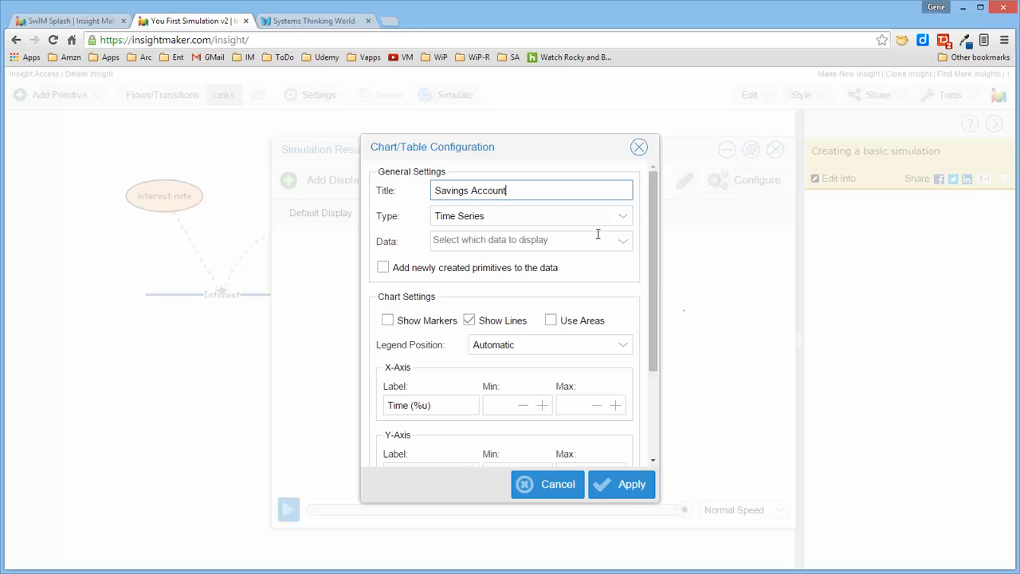
Step: Choose saving account and Interest as the data for the Savings Account display and apply the configuration
left_click(624, 244)
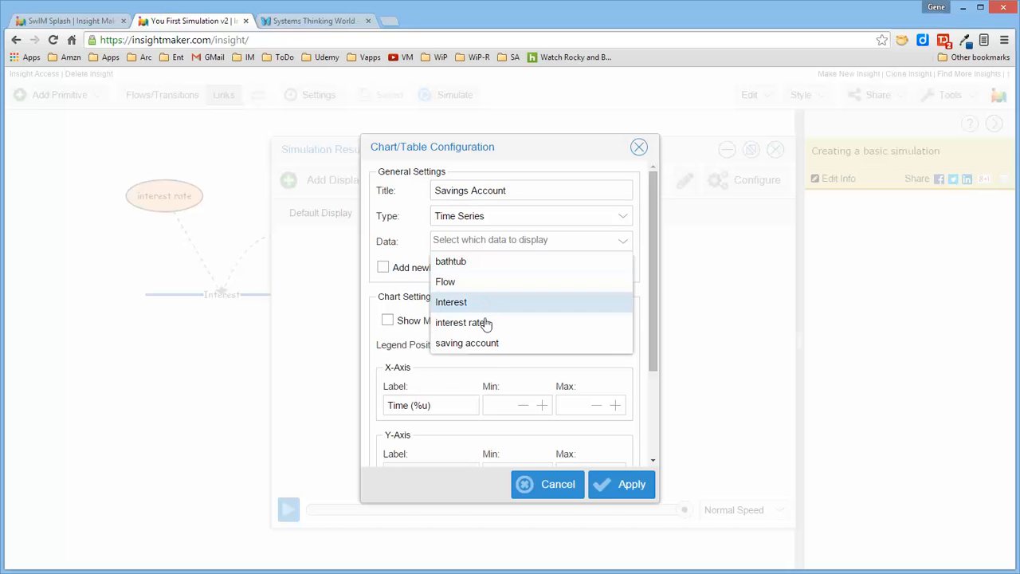
left_click(495, 348)
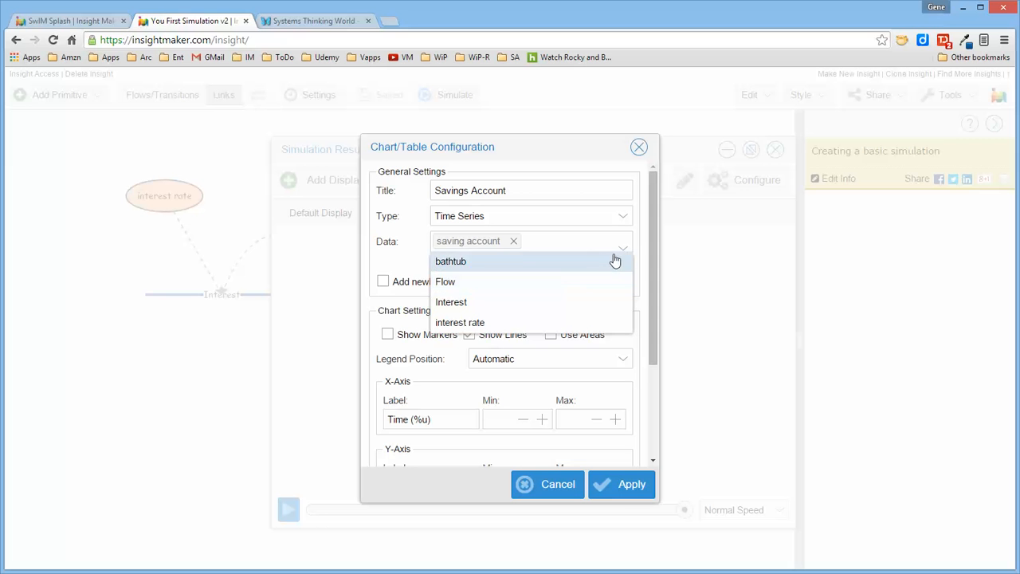
left_click(456, 303)
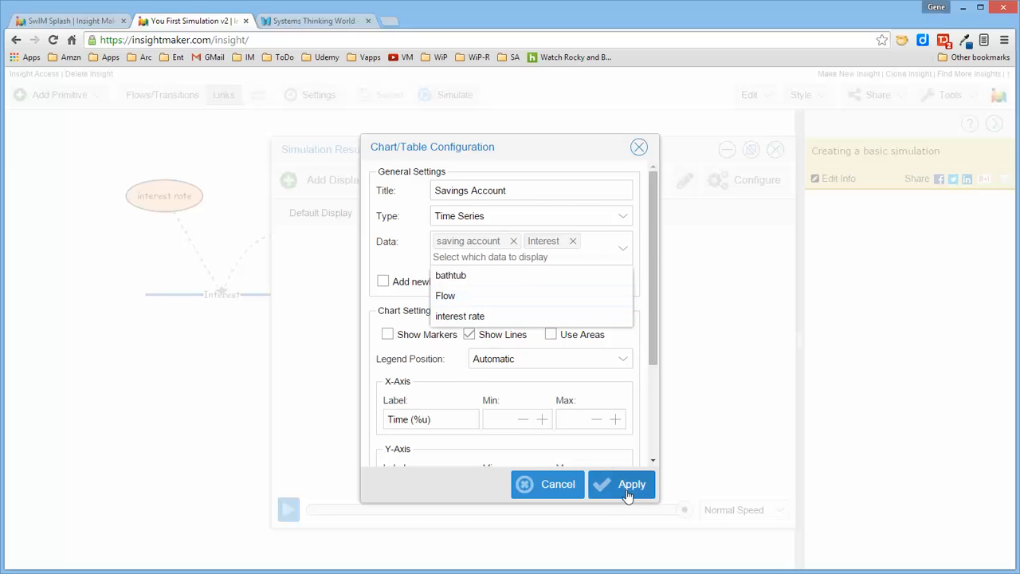
left_click(627, 486)
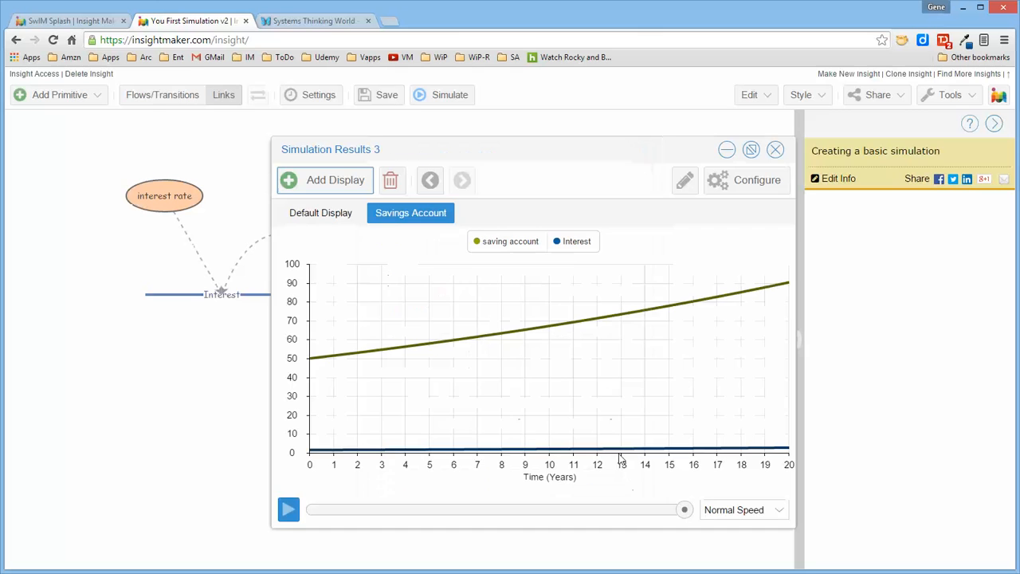
Step: Configure the default display's data by removing saving account and interest rate and adding Flow alongside bathtub
left_click(333, 222)
left_click(772, 185)
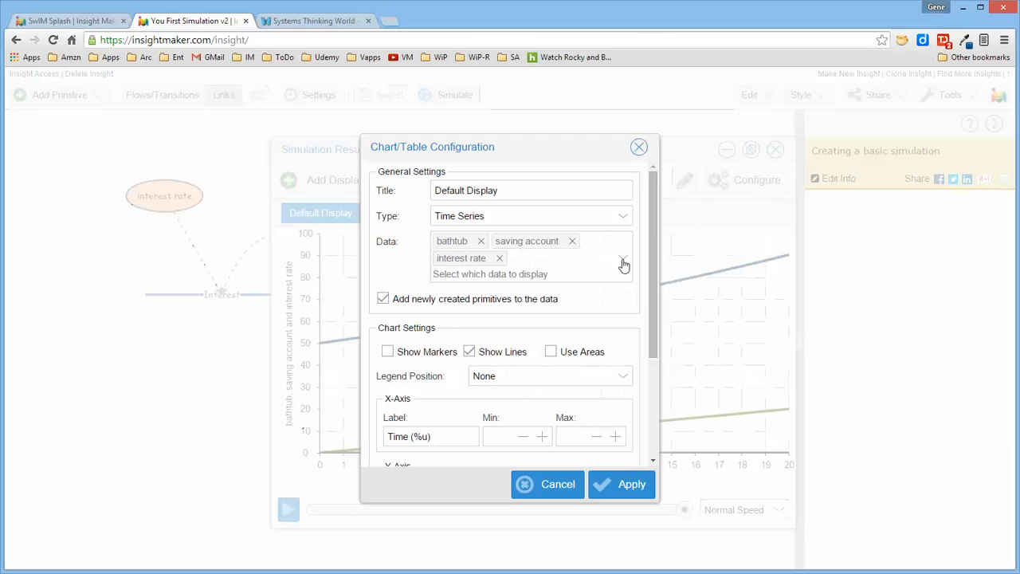
left_click(571, 241)
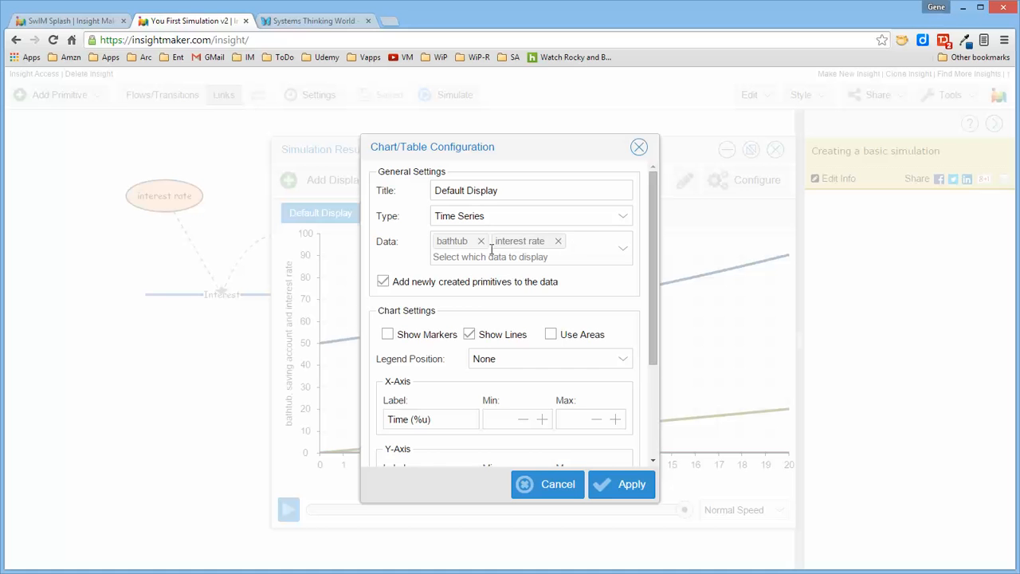
left_click(558, 242)
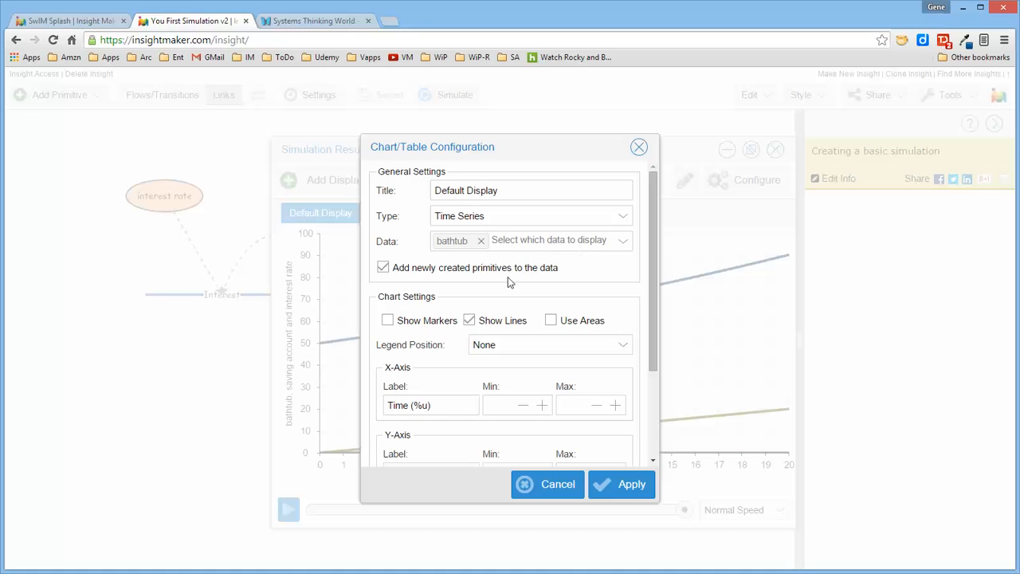
left_click(623, 243)
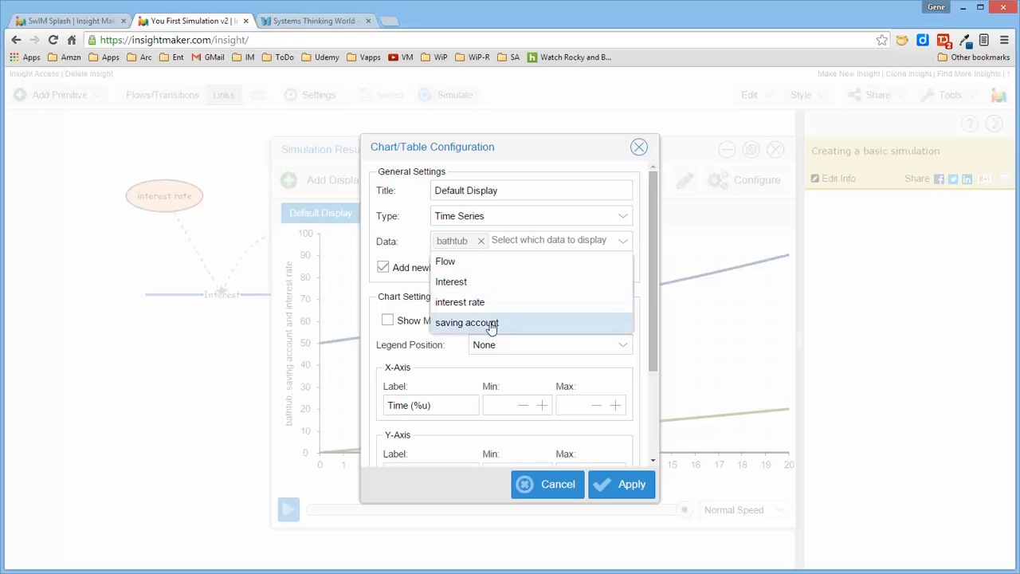
left_click(447, 261)
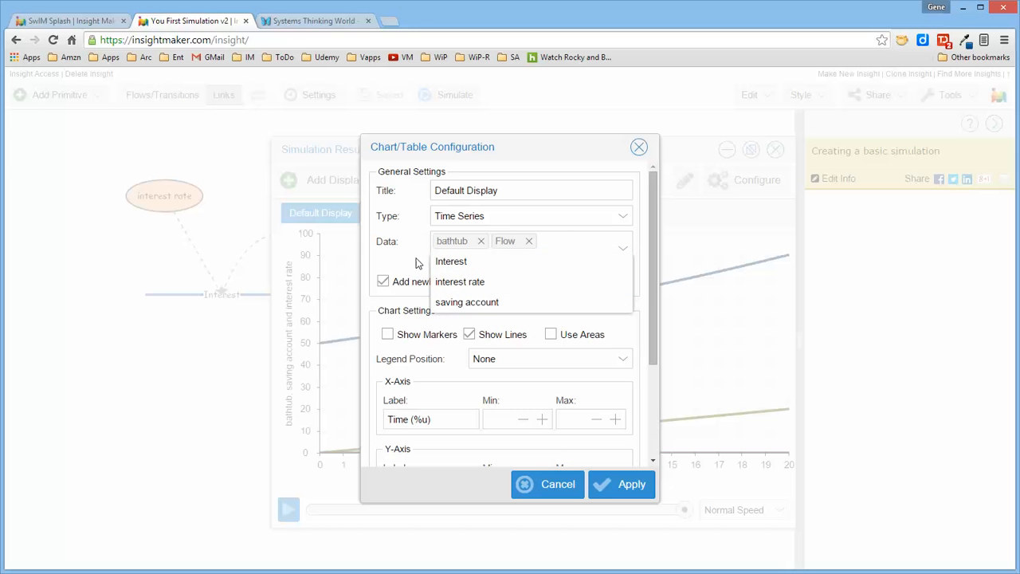
Step: Retitle the default display Bathtub and apply its configuration
left_click_drag(501, 190, 435, 188)
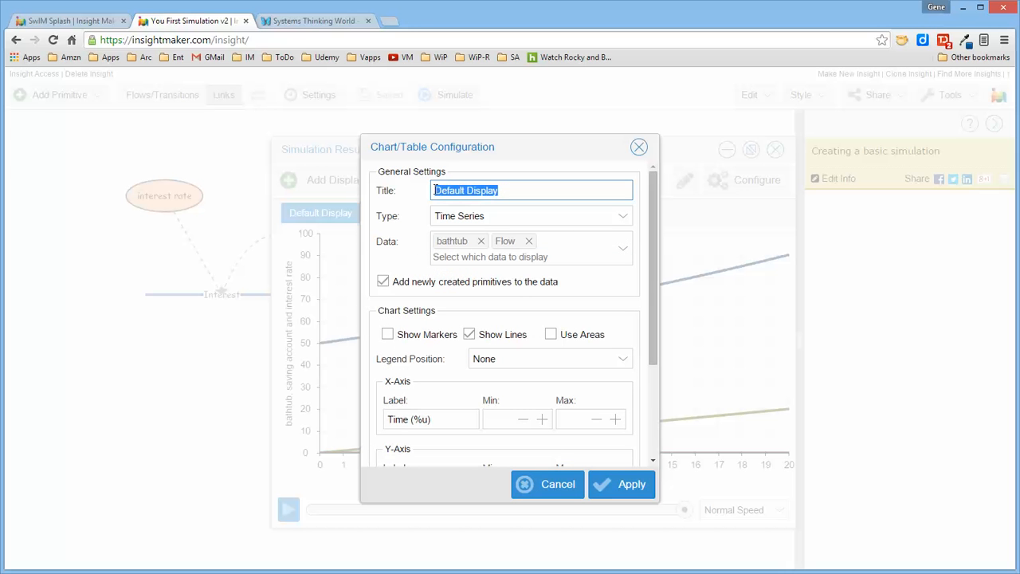
type("Bat")
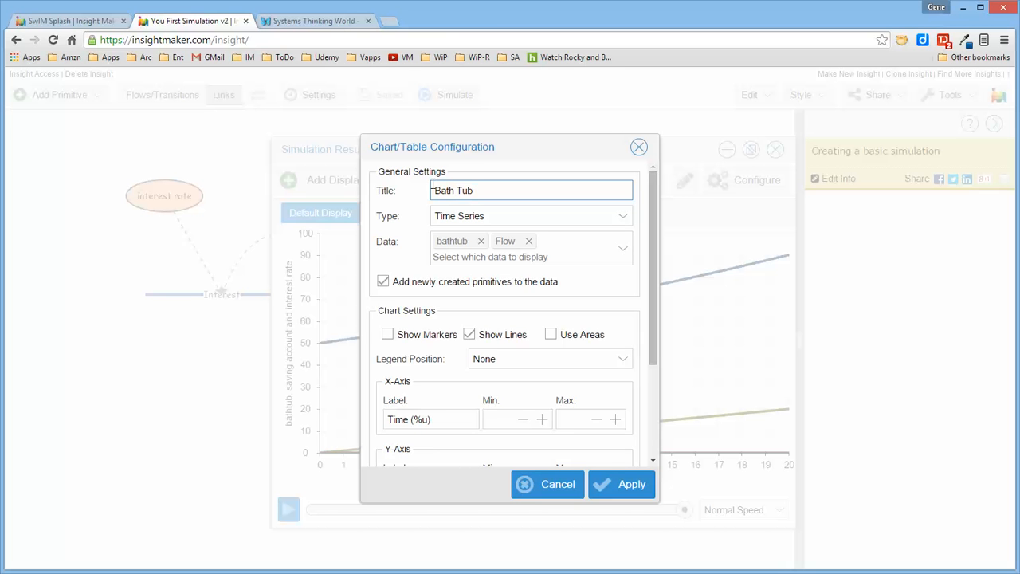
type("htu")
left_click(623, 484)
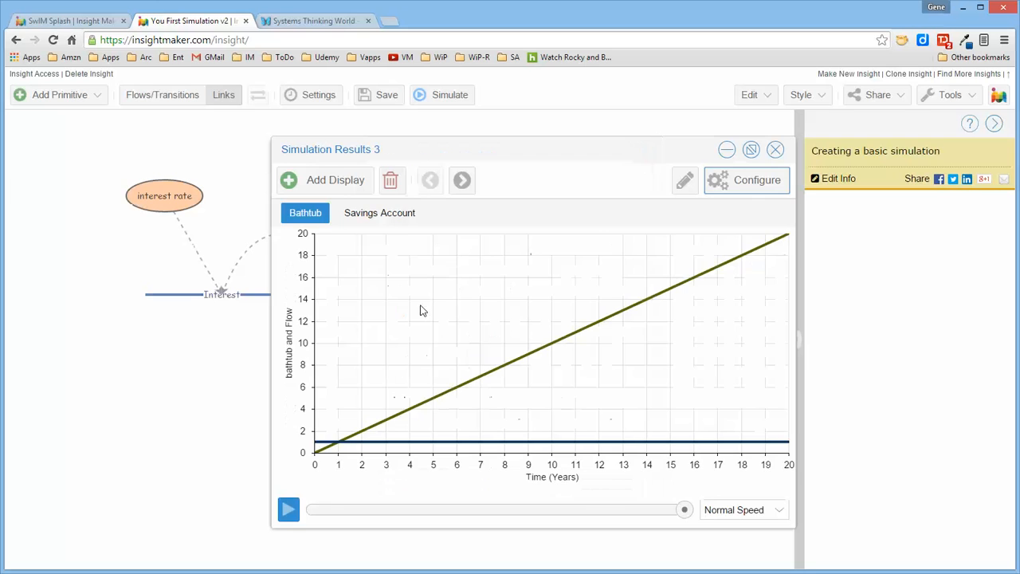
Step: Compare the Bathtub and Savings Account displays, inspect the saving account balance at both ends of its curve, and close the results
left_click(367, 215)
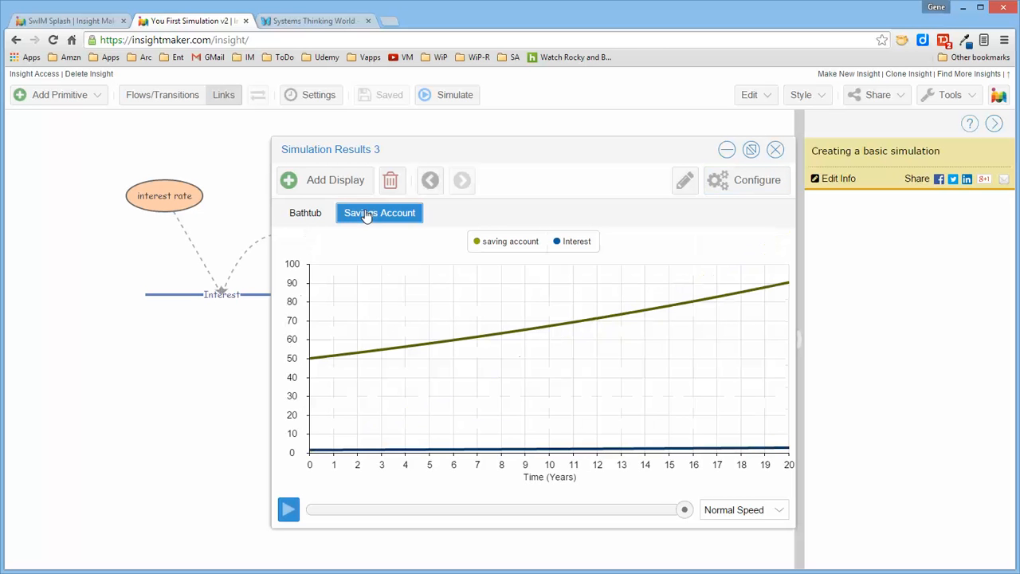
left_click(309, 215)
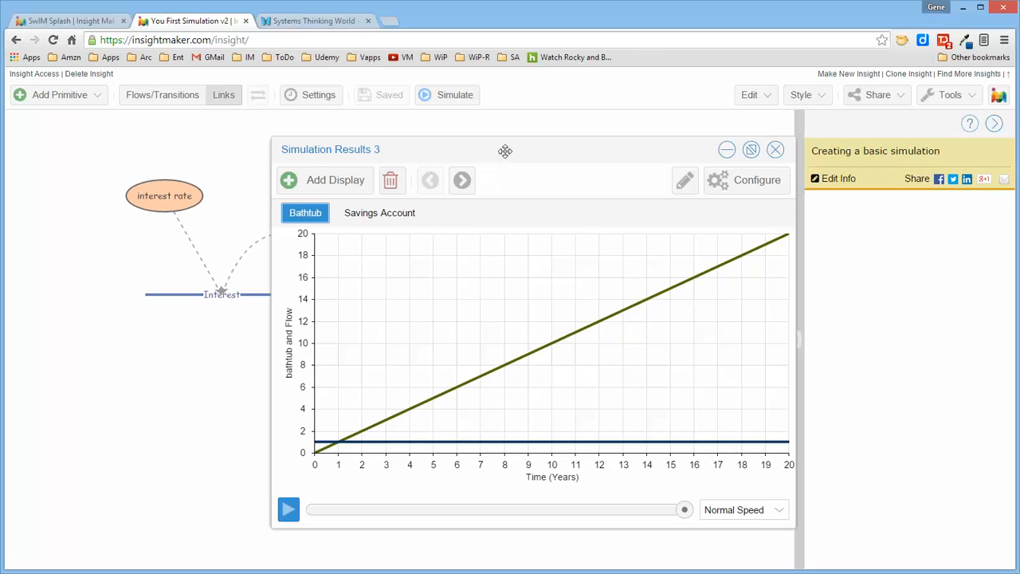
left_click_drag(506, 148, 428, 149)
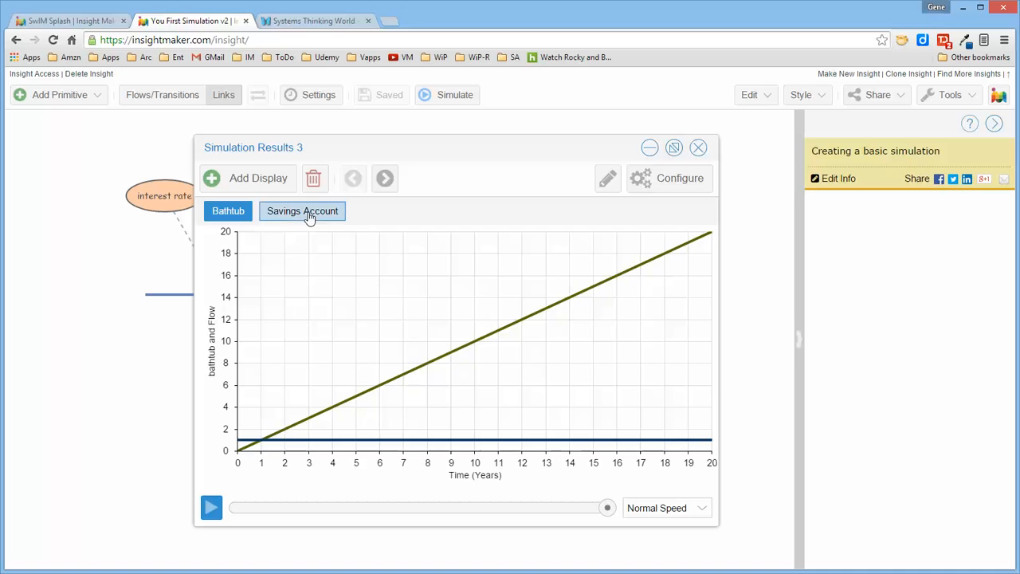
left_click(311, 215)
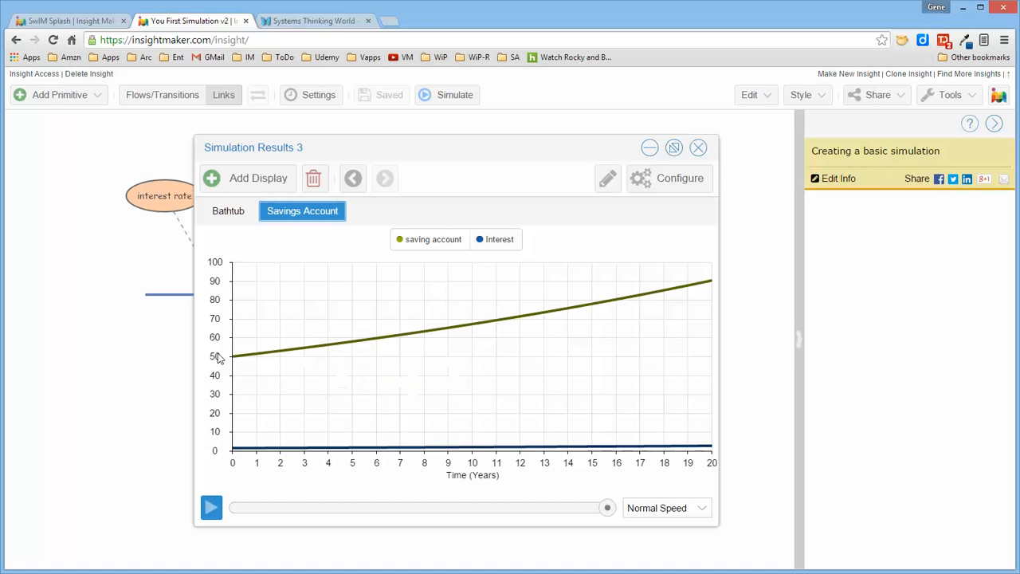
mouse_move(236, 359)
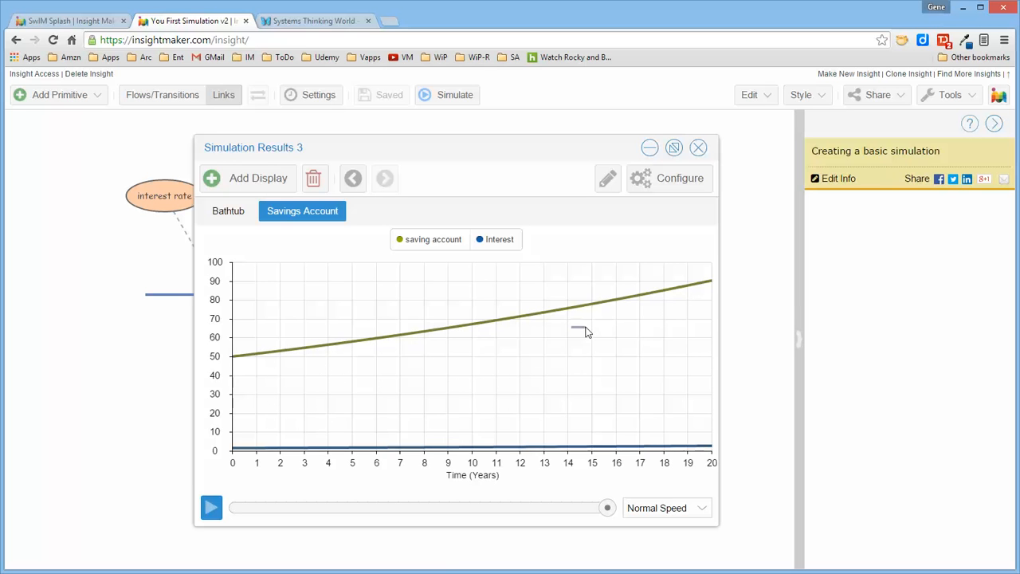
mouse_move(709, 287)
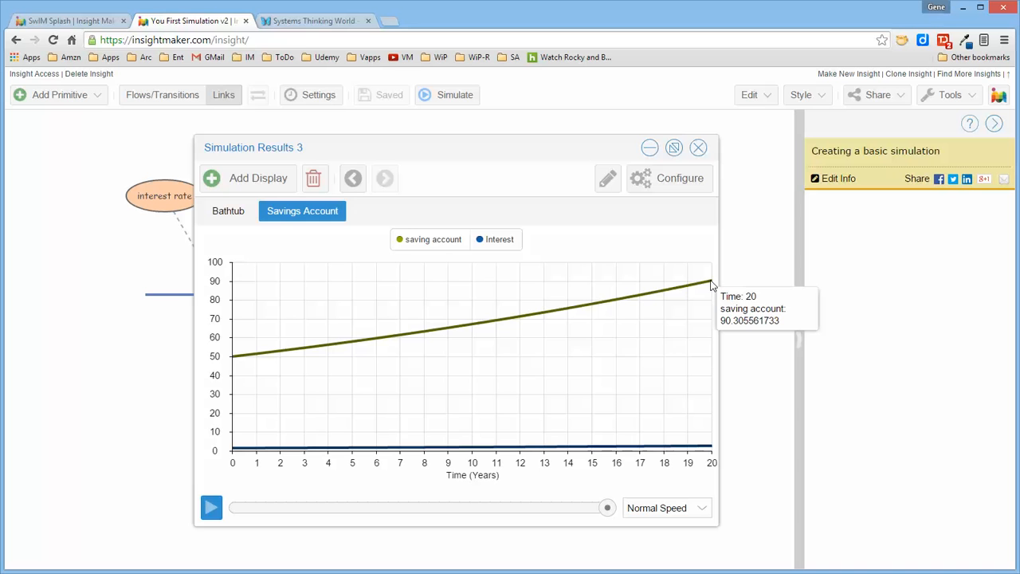
left_click(698, 150)
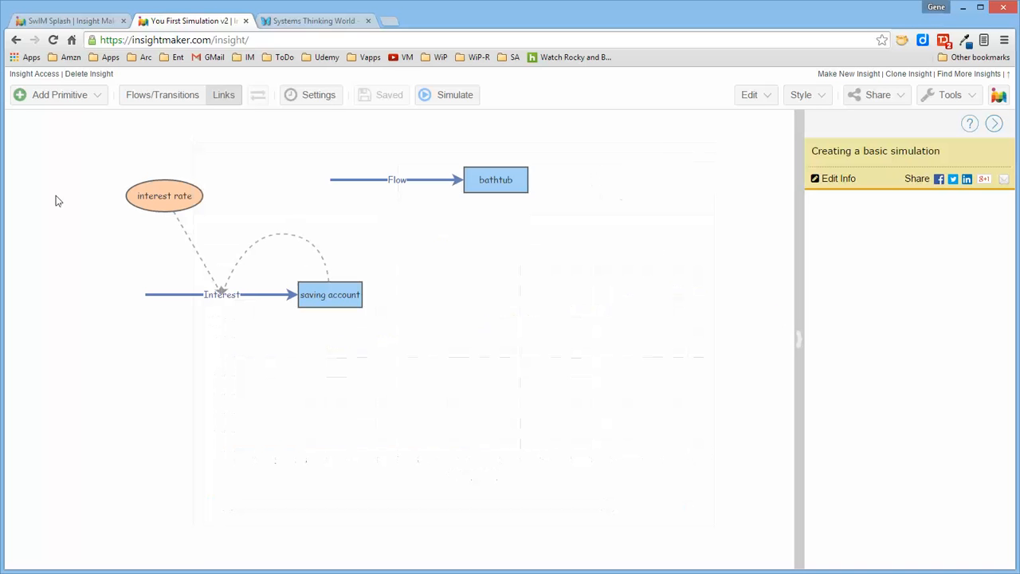
Step: Replace the interest rate variable's value with a higher rate and apply the equation
left_click(134, 191)
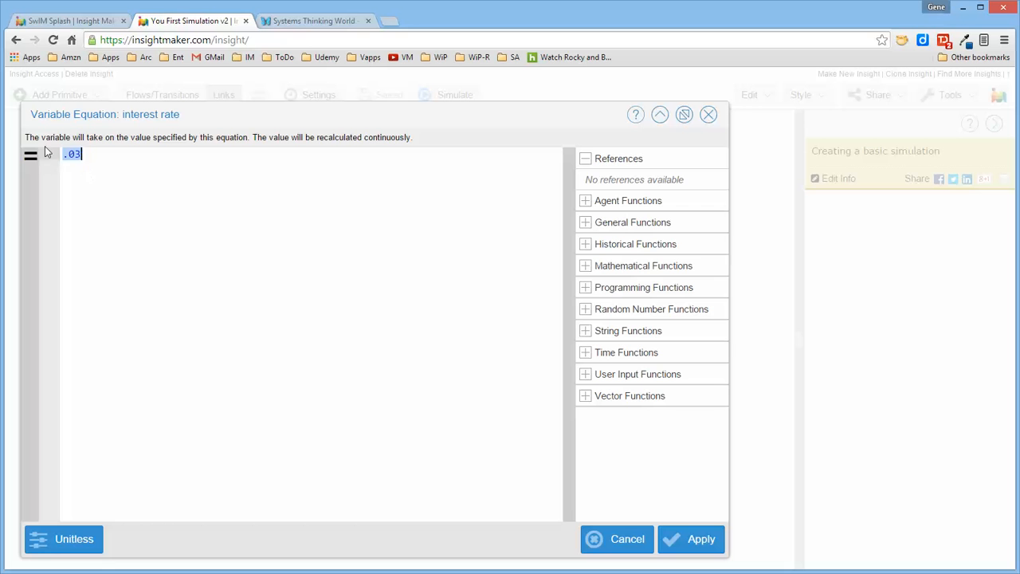
left_click_drag(68, 154, 82, 154)
left_click(705, 540)
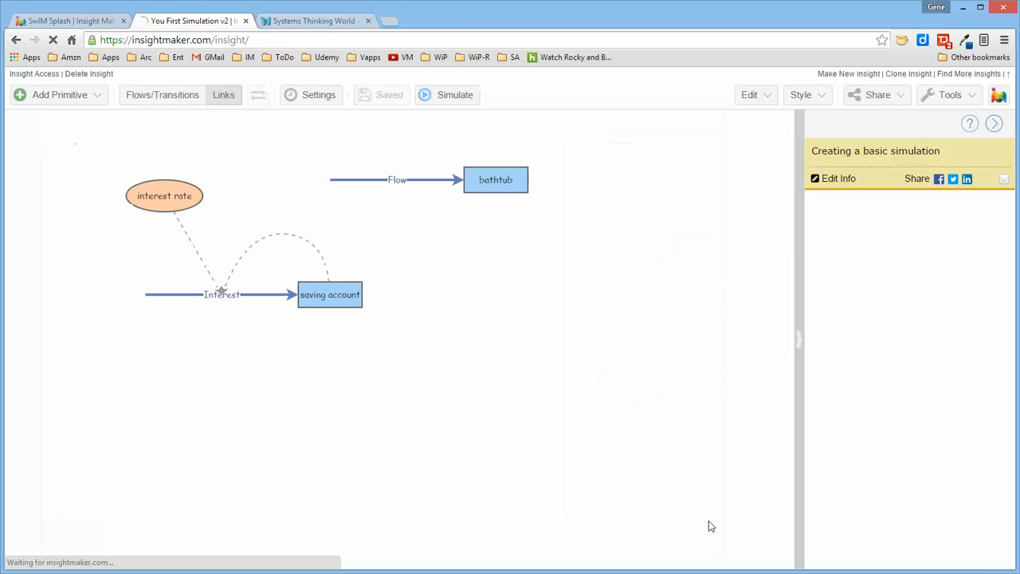
Step: Rerun the simulation, examine the Savings Account display's curves, and close the results
left_click(462, 102)
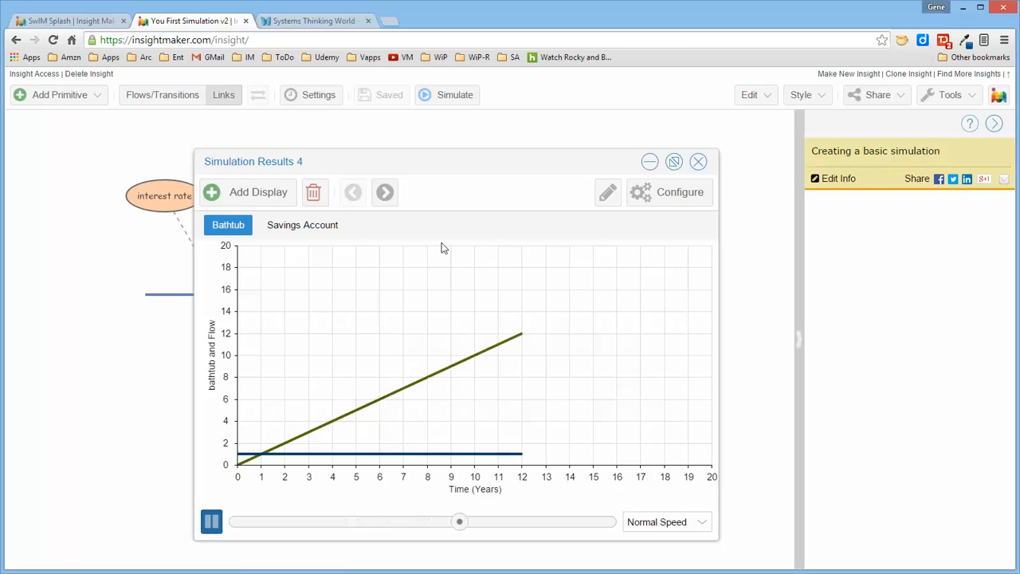
left_click(307, 229)
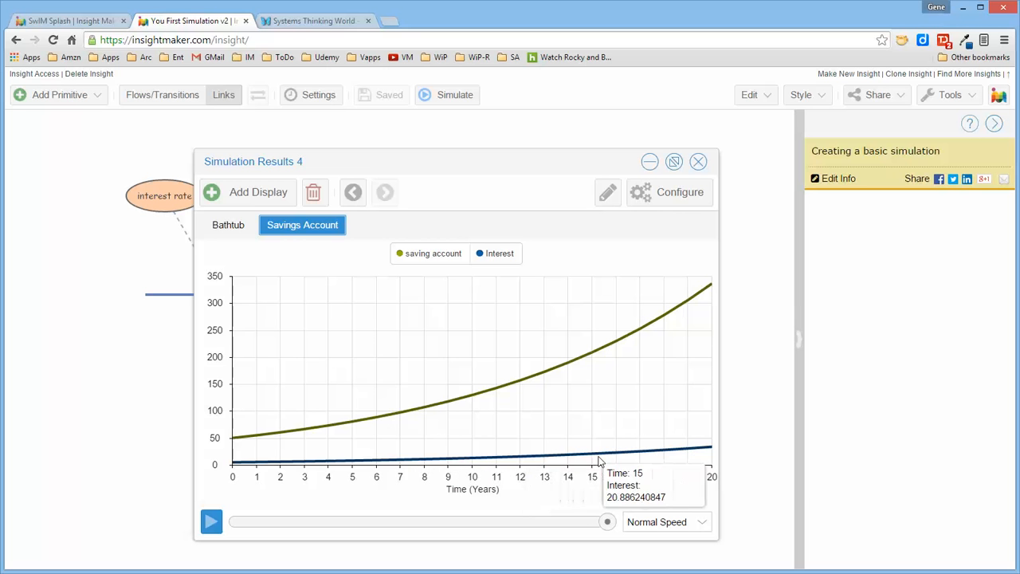
left_click(699, 163)
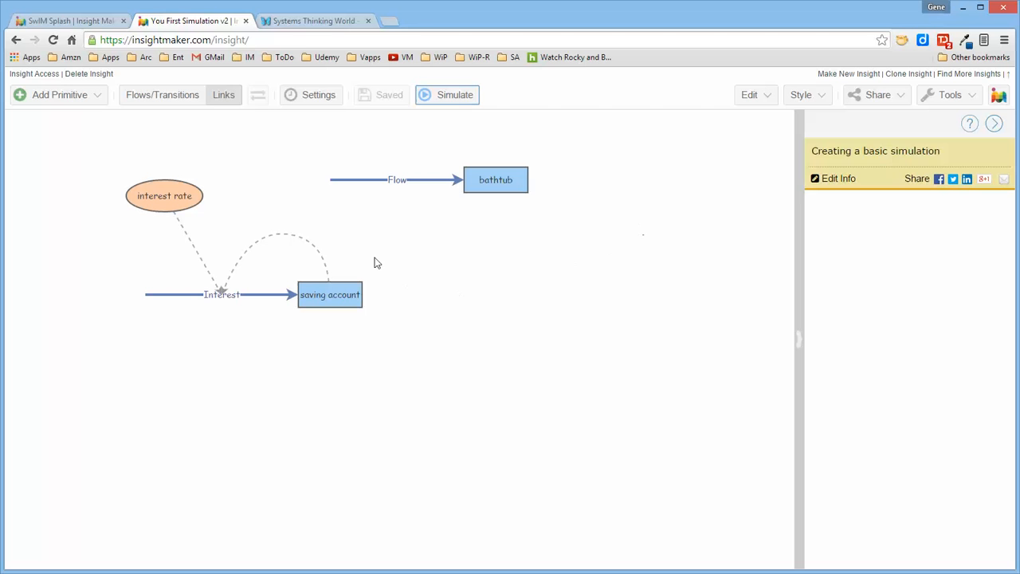
Step: Slightly adjust the arc of the link between the saving account stock and the Interest flow
left_click(262, 234)
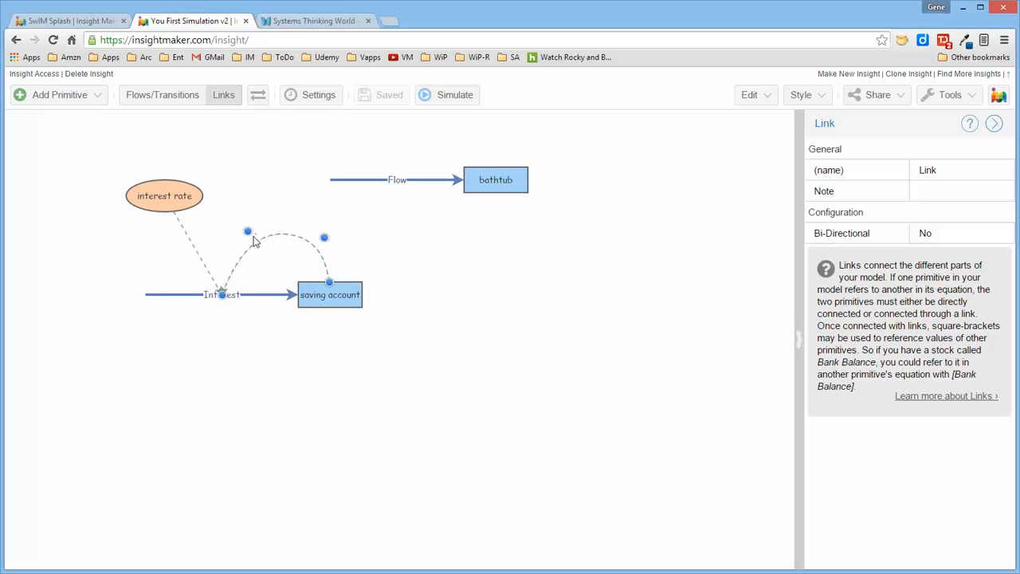
left_click_drag(242, 233, 237, 232)
left_click(436, 280)
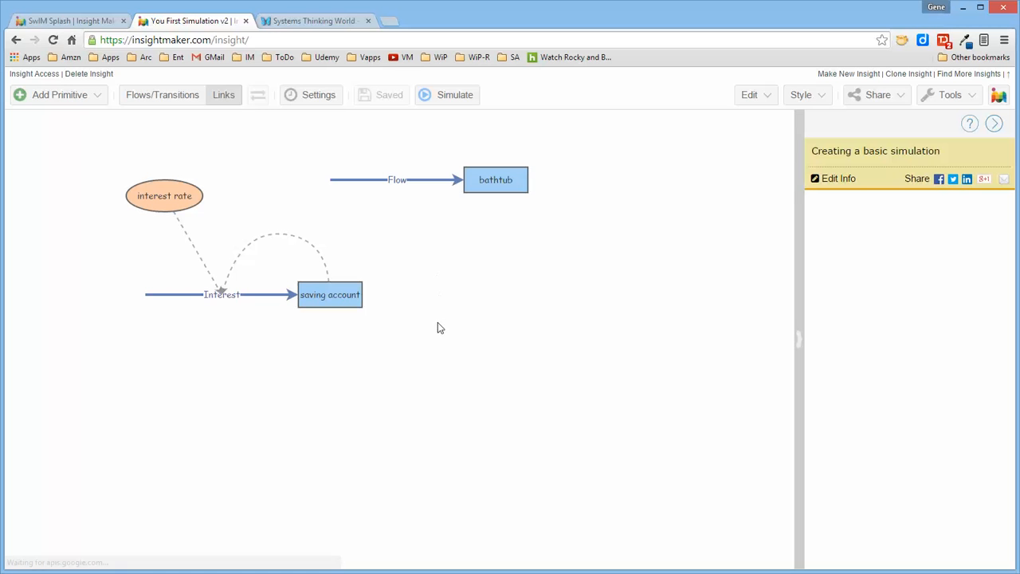
right_click(556, 320)
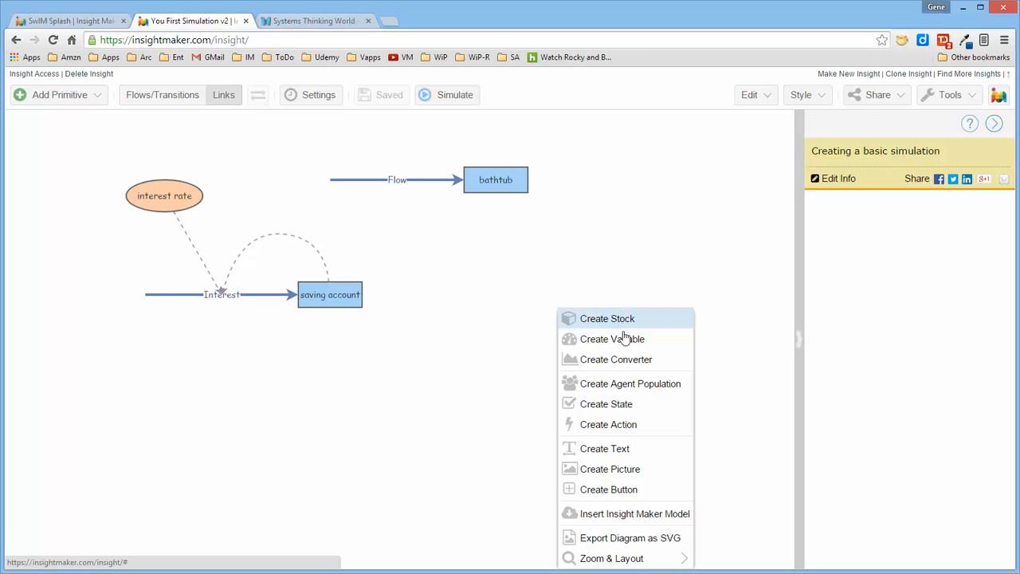
left_click(625, 251)
left_click_drag(556, 224, 558, 286)
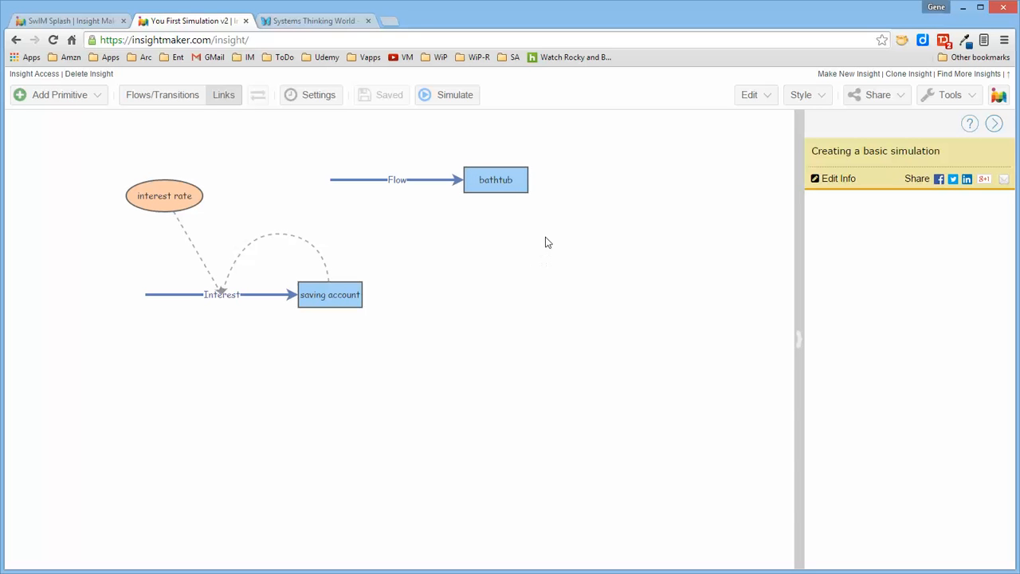
Step: Duplicate the bathtub stock together with its flow into the empty area below it, and rename the copied stock bathtub2
left_click_drag(552, 236, 249, 143)
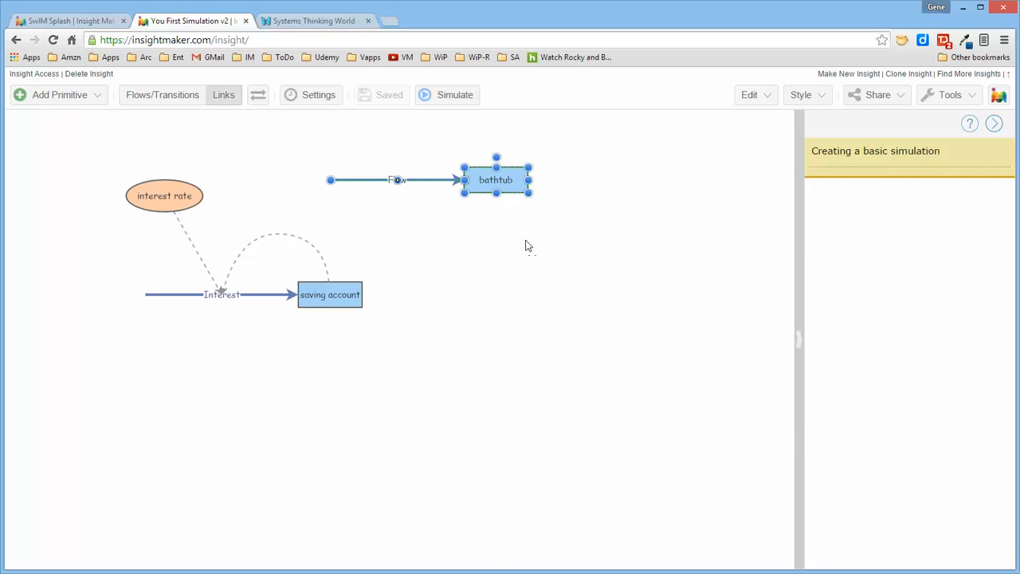
left_click_drag(510, 181, 620, 335)
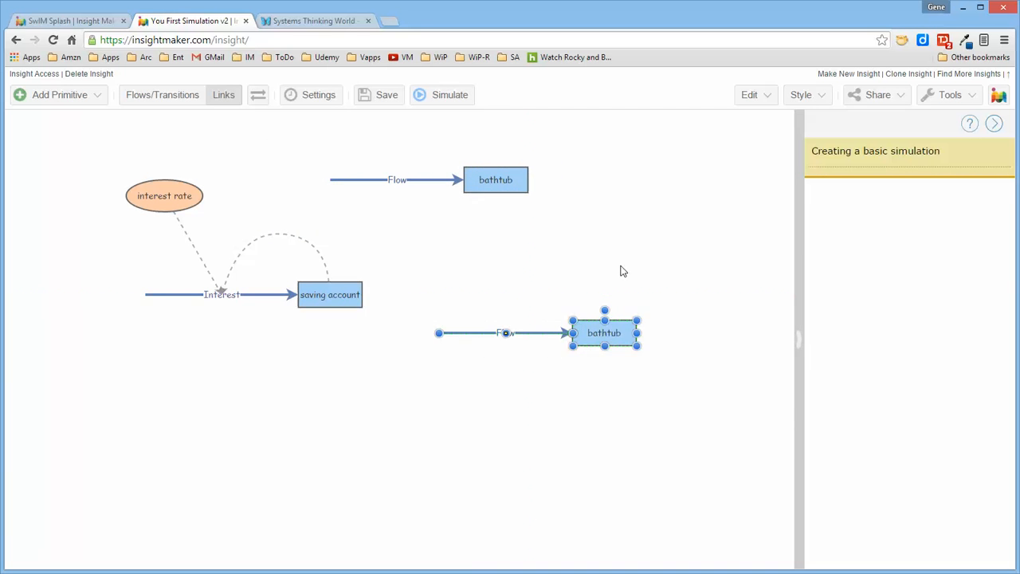
double_click(626, 333)
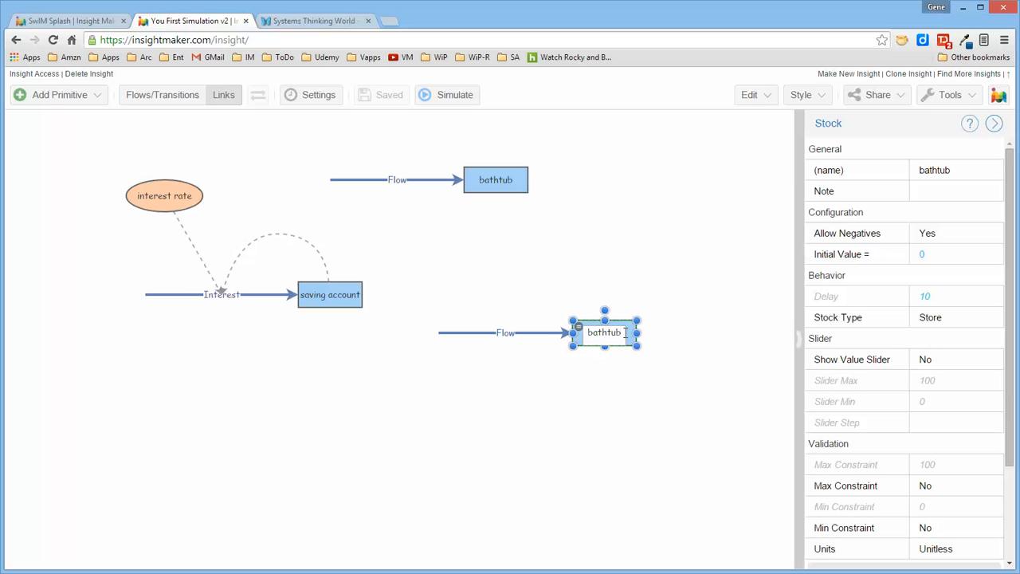
type("2")
left_click(710, 410)
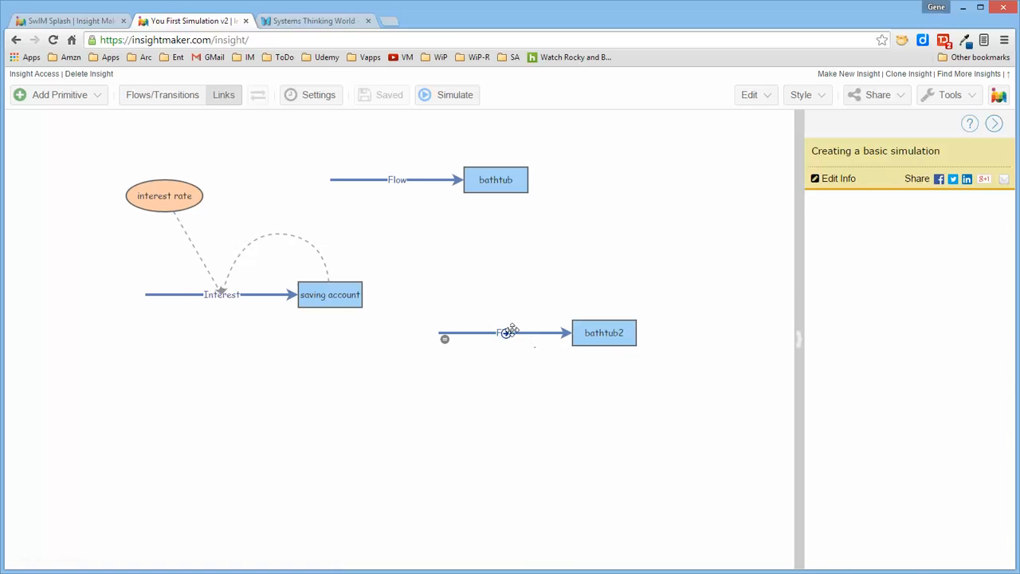
Step: Rename the copied flow feeding bathtub2 as Flow2
double_click(509, 332)
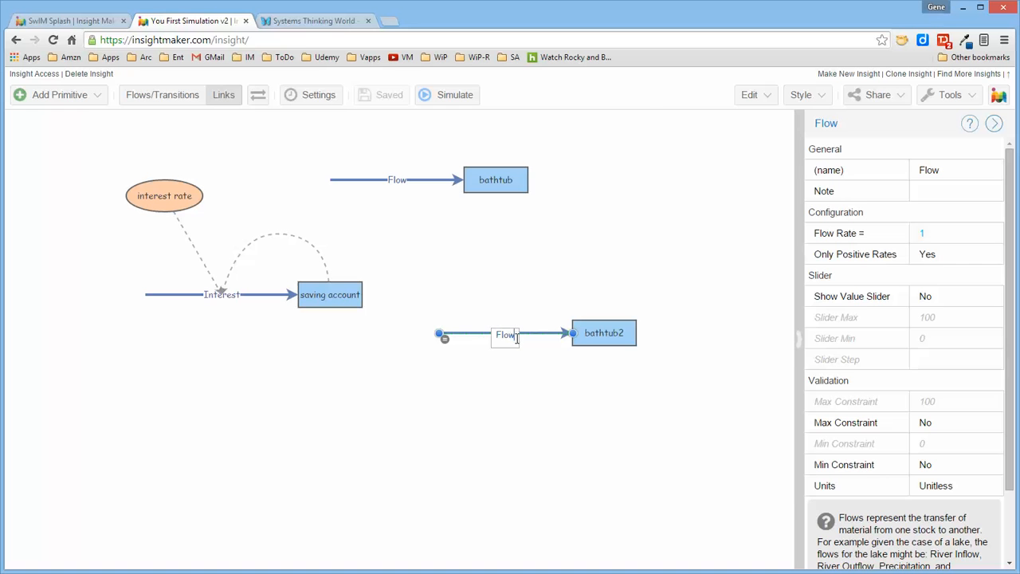
type("2")
left_click(586, 397)
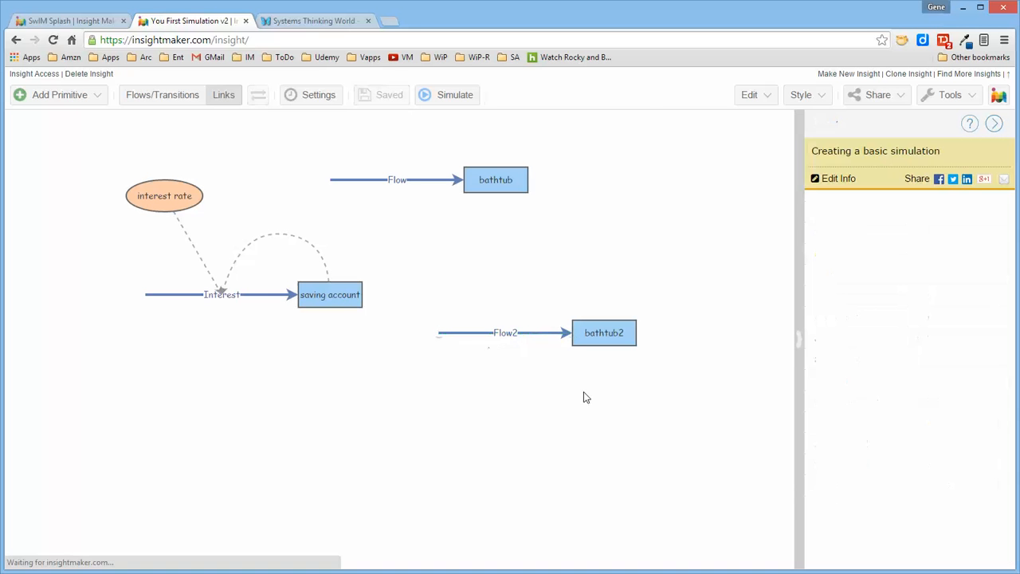
Step: Create a variable named full in the empty space between the bathtub stock and Flow2
right_click(468, 244)
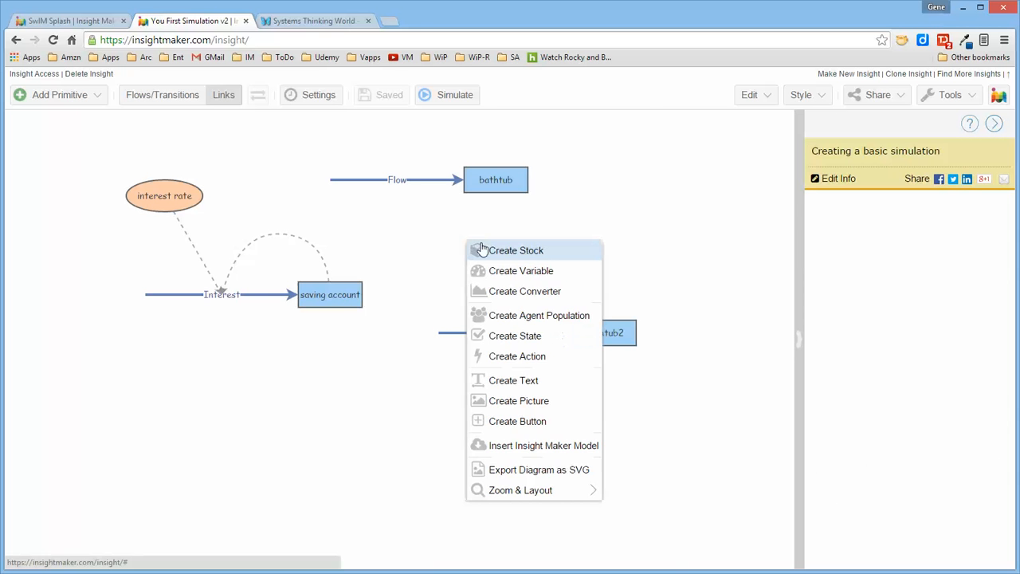
left_click(656, 210)
right_click(470, 237)
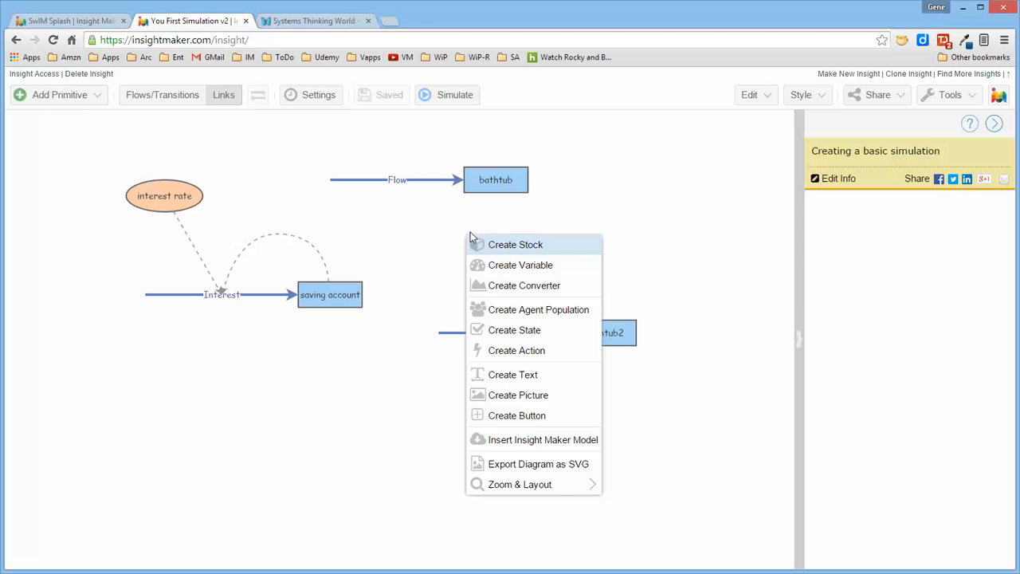
left_click(510, 265)
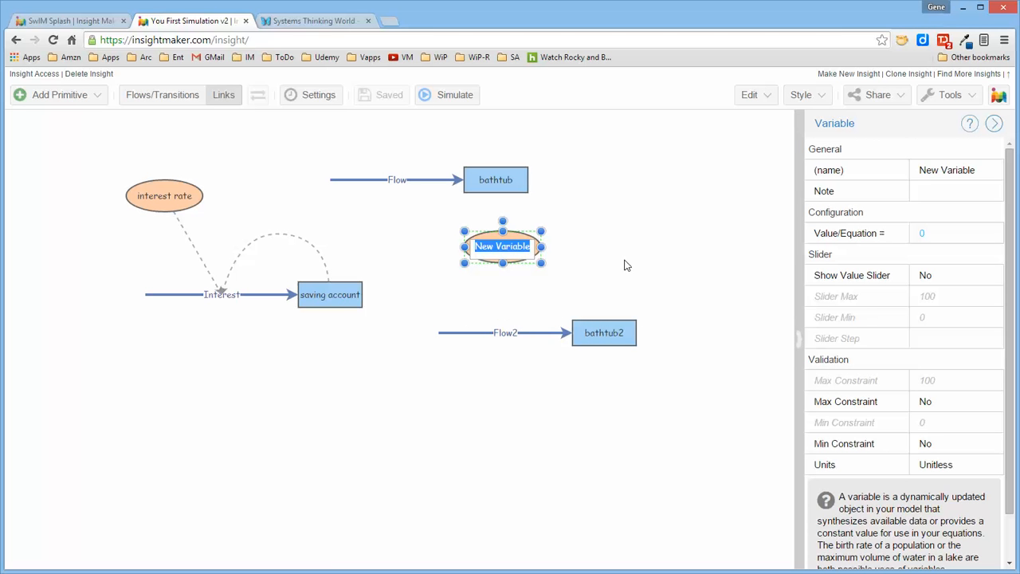
type("f")
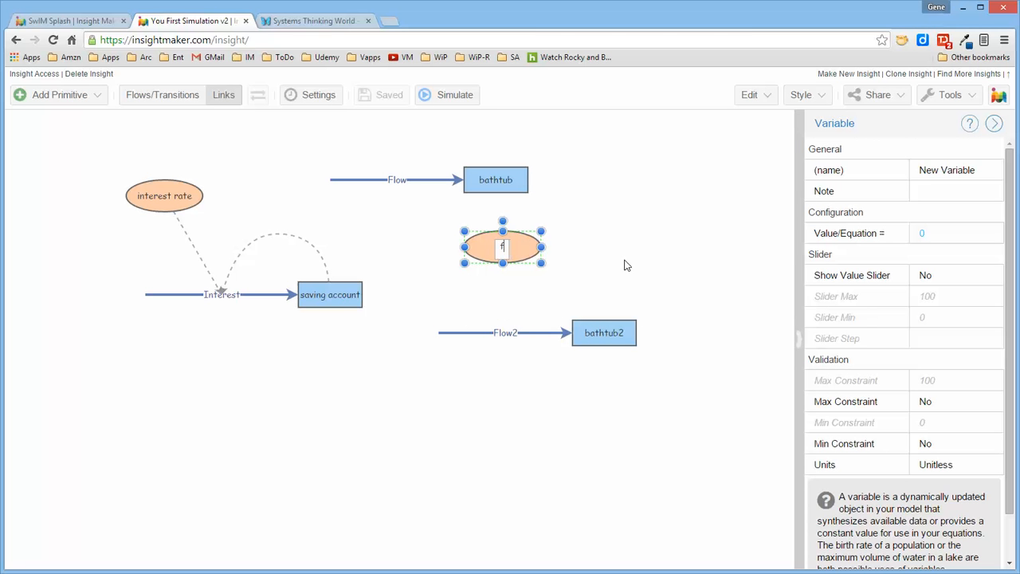
type("yull")
left_click(610, 260)
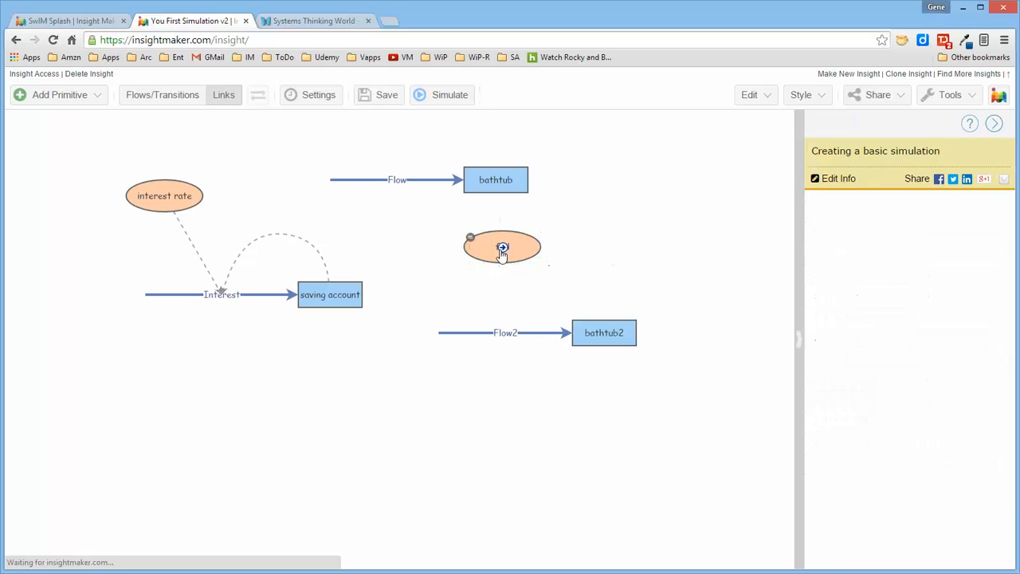
Step: Set the full variable's value to 50, then shift its ellipse slightly up and to the left and make it narrower
left_click(502, 248)
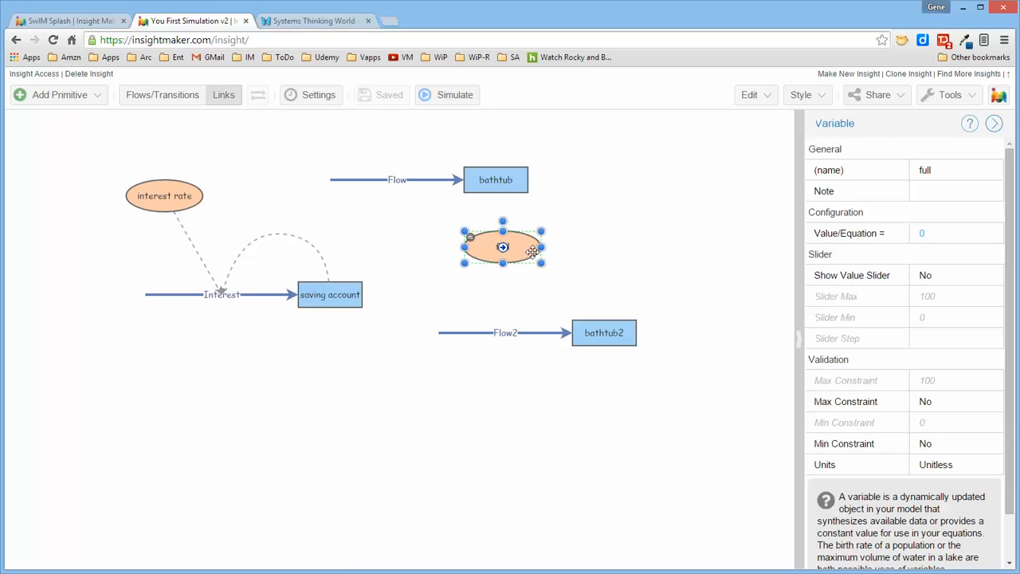
double_click(471, 243)
left_click(424, 256)
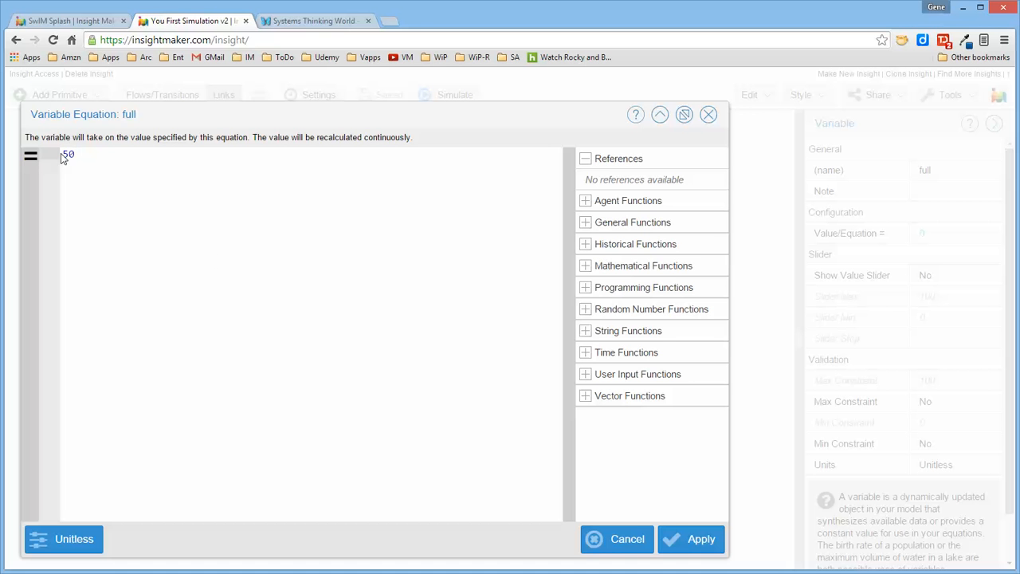
left_click(690, 539)
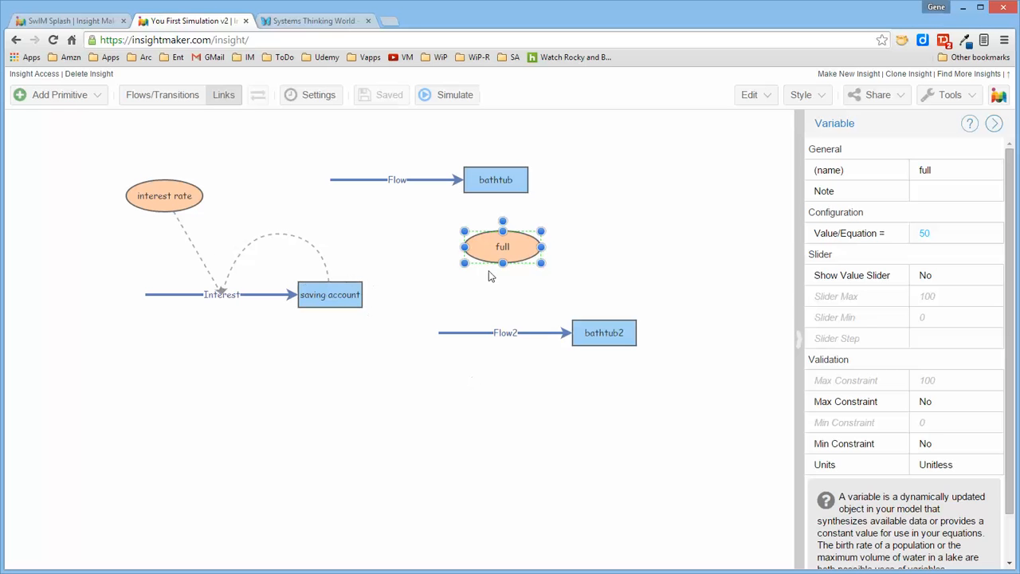
left_click_drag(535, 252, 502, 250)
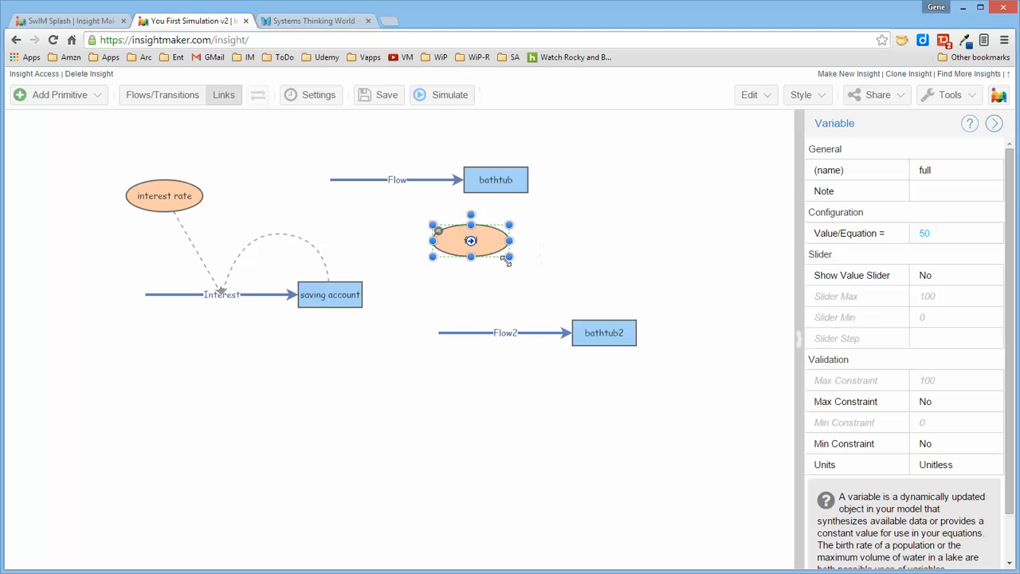
left_click(495, 258)
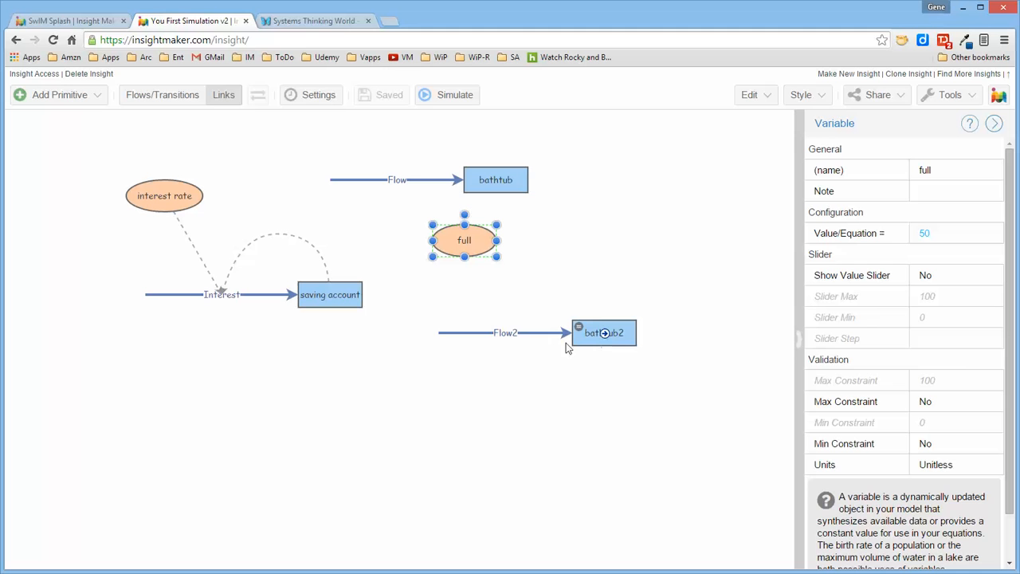
Step: Create a variable named gap just above bathtub2 and shift it slightly to the left
right_click(527, 272)
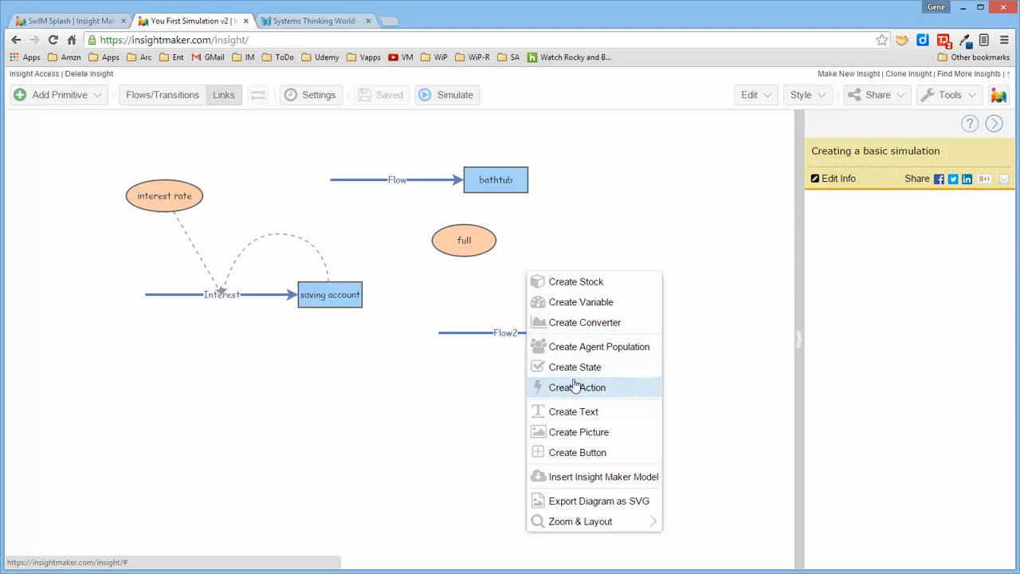
left_click(592, 308)
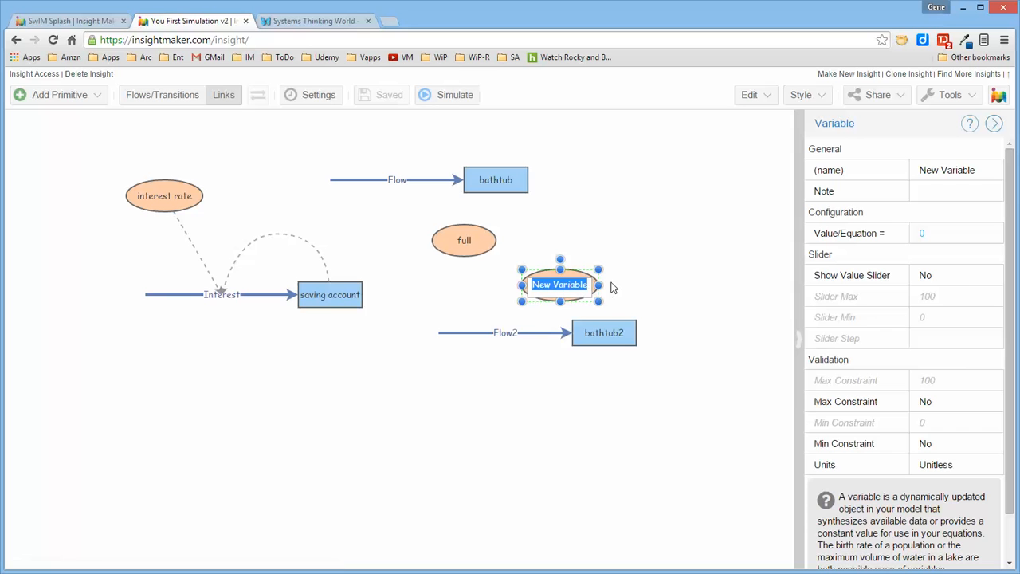
type("gap")
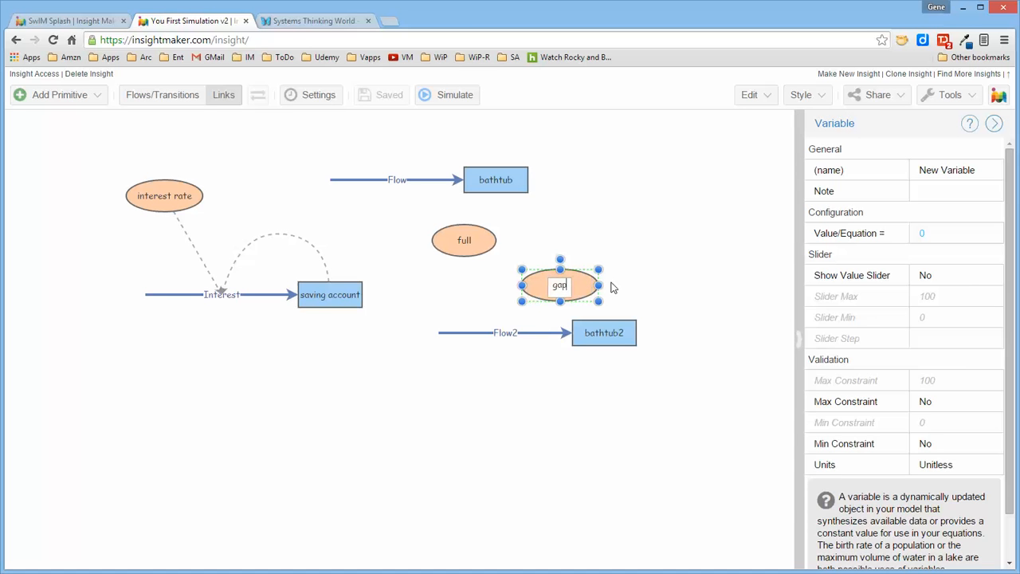
left_click(692, 248)
left_click(558, 286)
left_click_drag(558, 285, 539, 286)
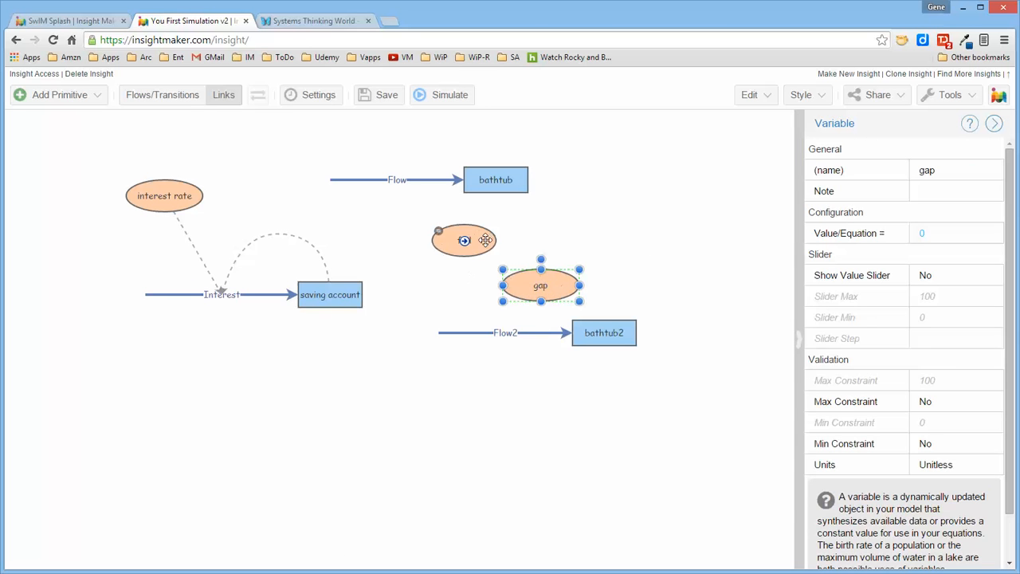
Step: Link full and bathtub2 to the gap variable and set its equation to [full]-[bathtub2]
left_click_drag(465, 241, 540, 289)
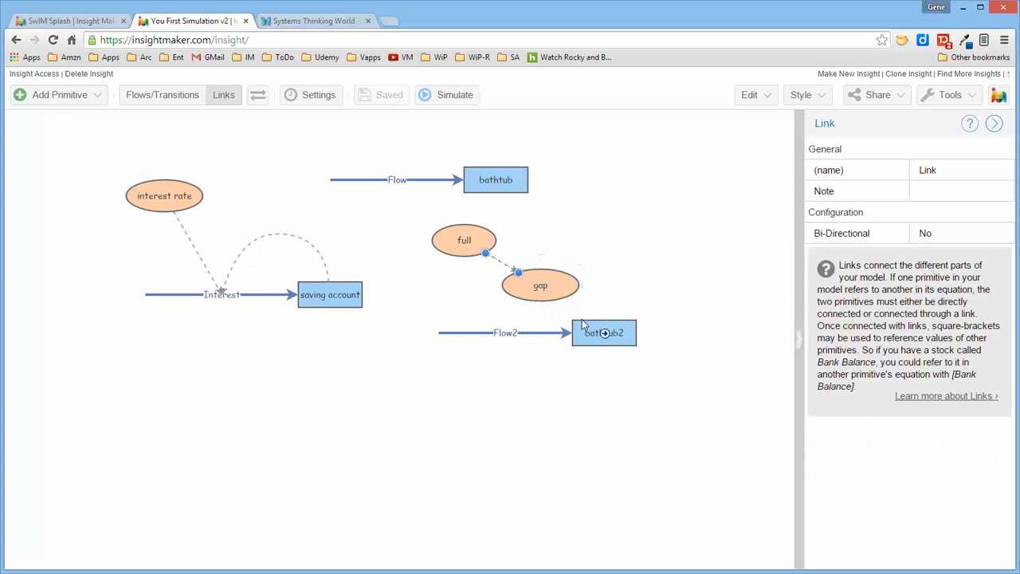
left_click_drag(604, 335, 560, 284)
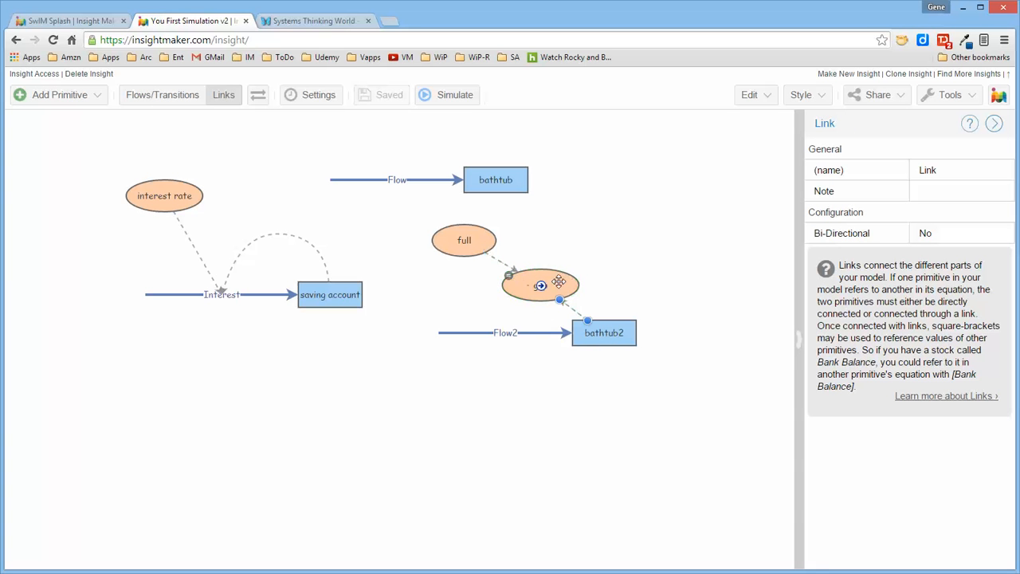
double_click(511, 283)
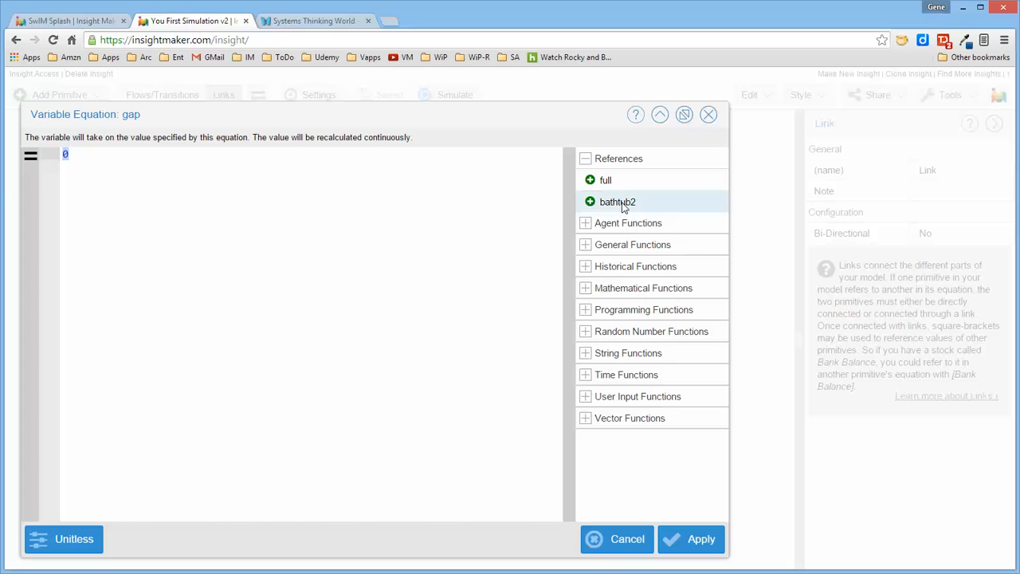
left_click(610, 181)
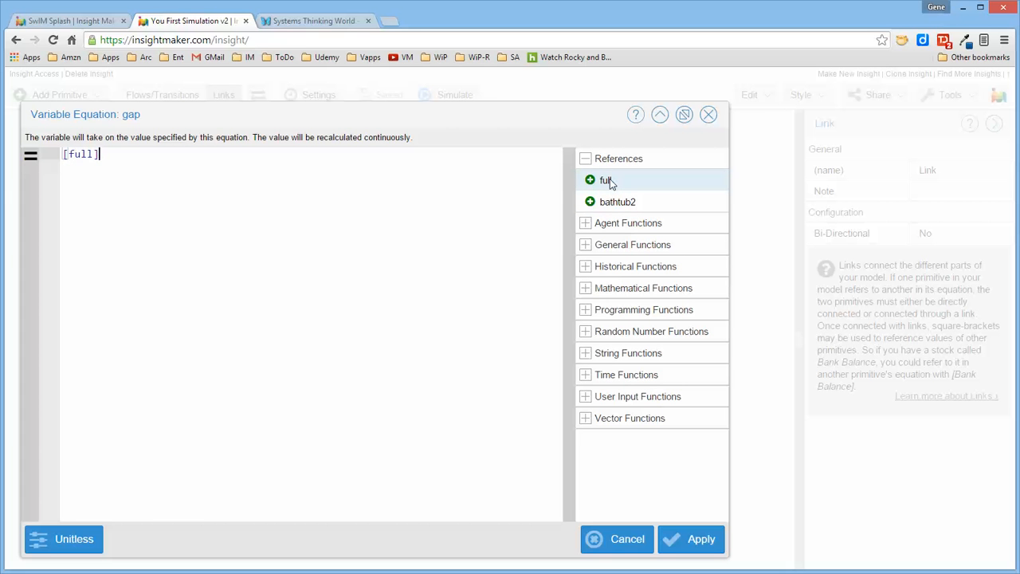
type("-")
left_click(630, 202)
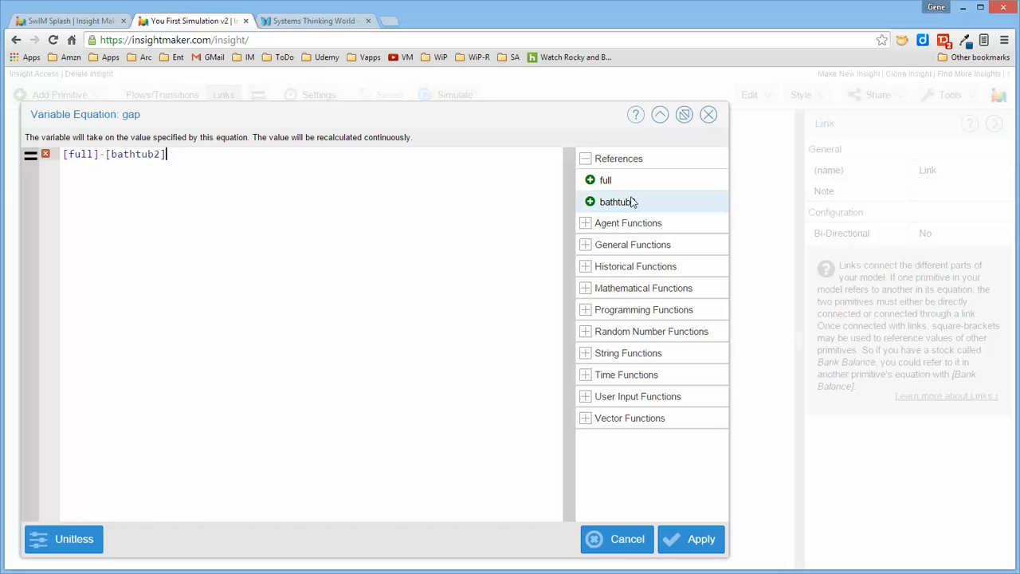
left_click(691, 540)
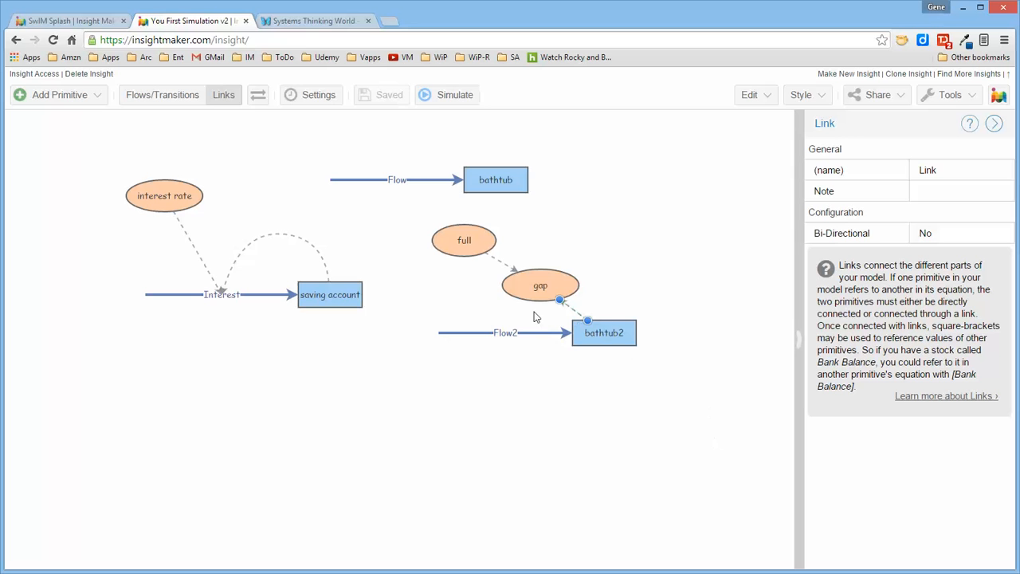
Step: Link gap to Flow2, replace the flow's rate equation with the gap reference, and save the model
left_click_drag(541, 287, 503, 332)
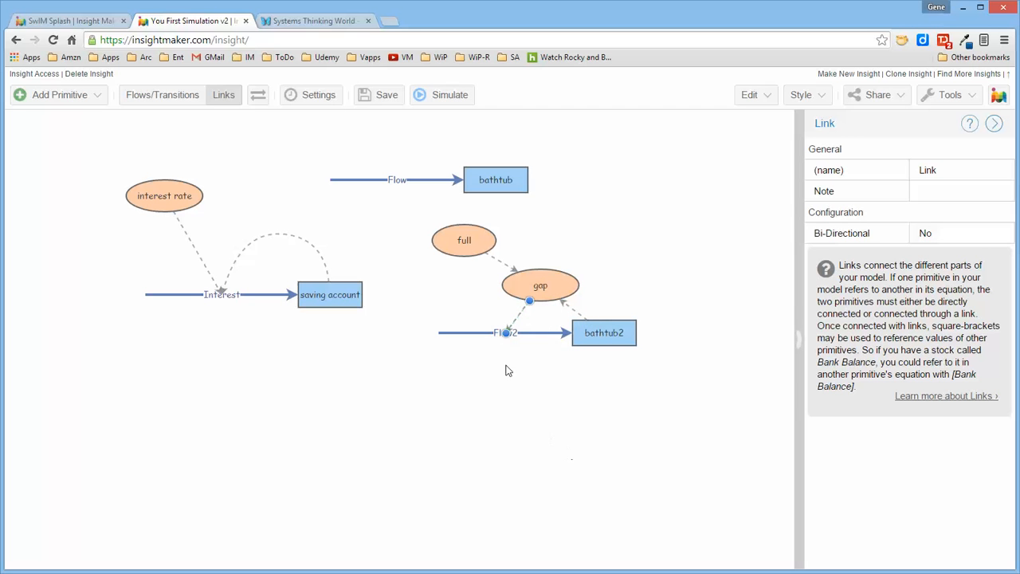
double_click(446, 334)
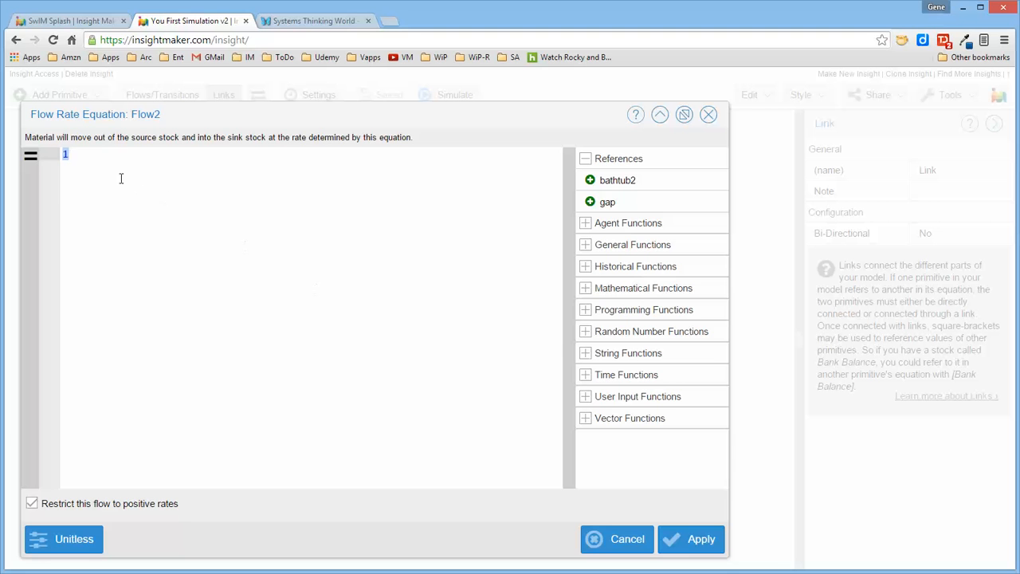
left_click(70, 156)
left_click(605, 201)
left_click(699, 540)
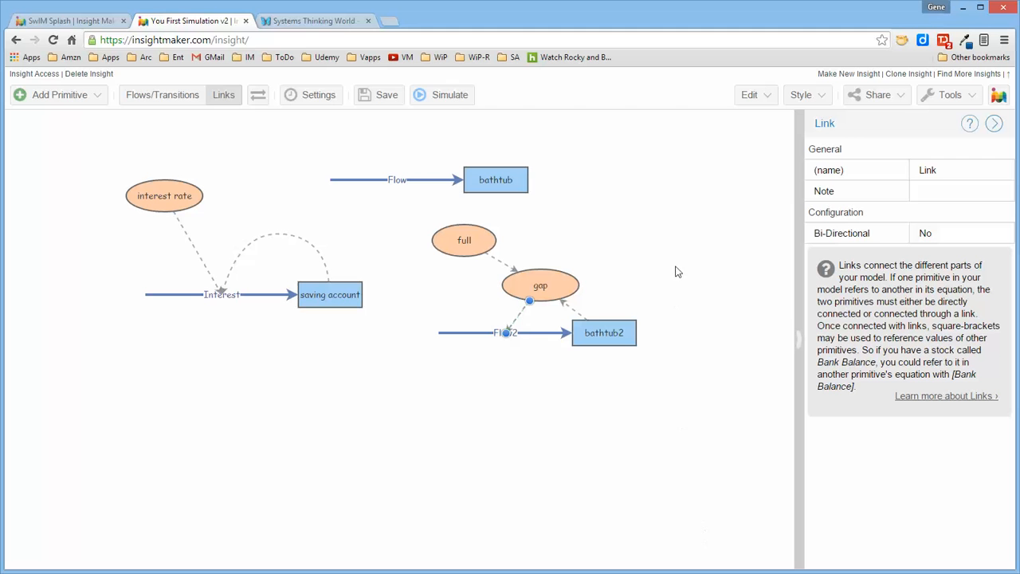
key("ctrl+s")
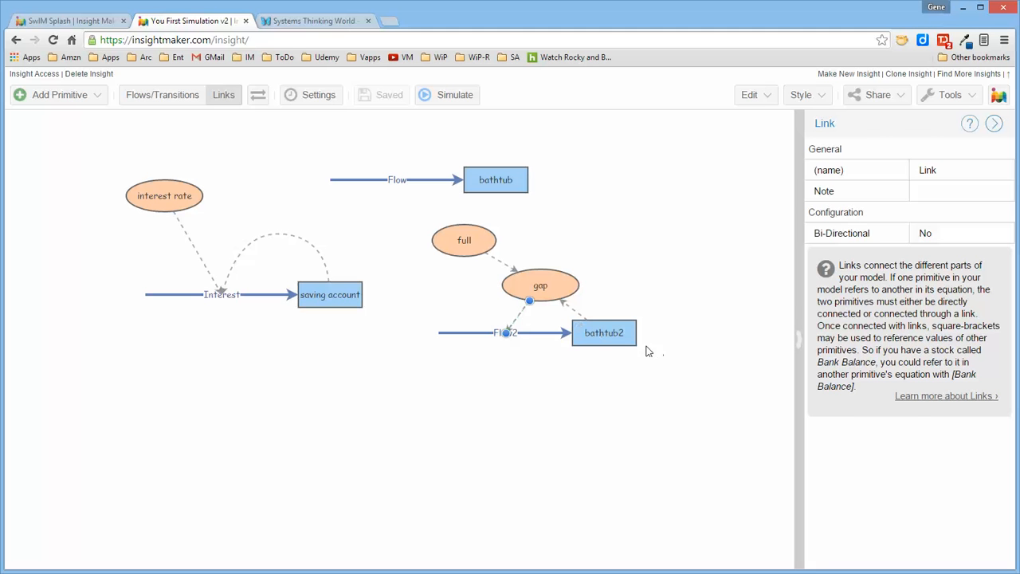
Step: Check the initial value equation of the bathtub2 stock and run the simulation
double_click(582, 329)
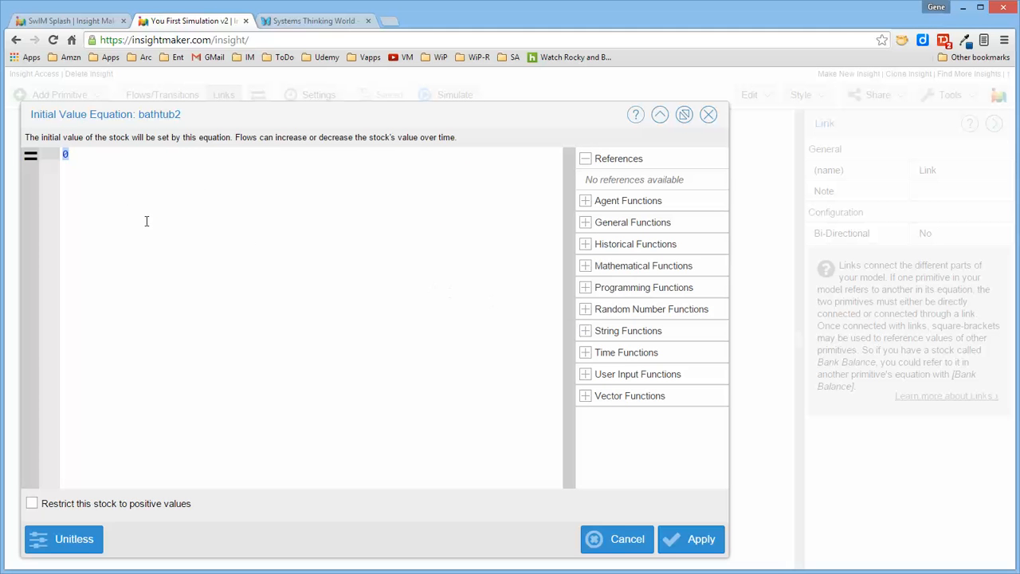
left_click(693, 541)
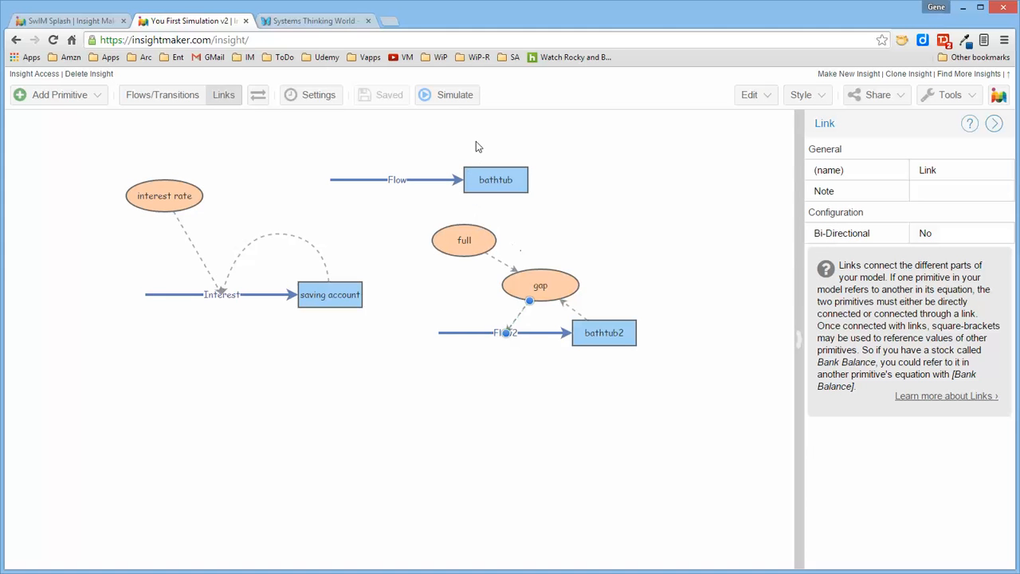
left_click(445, 93)
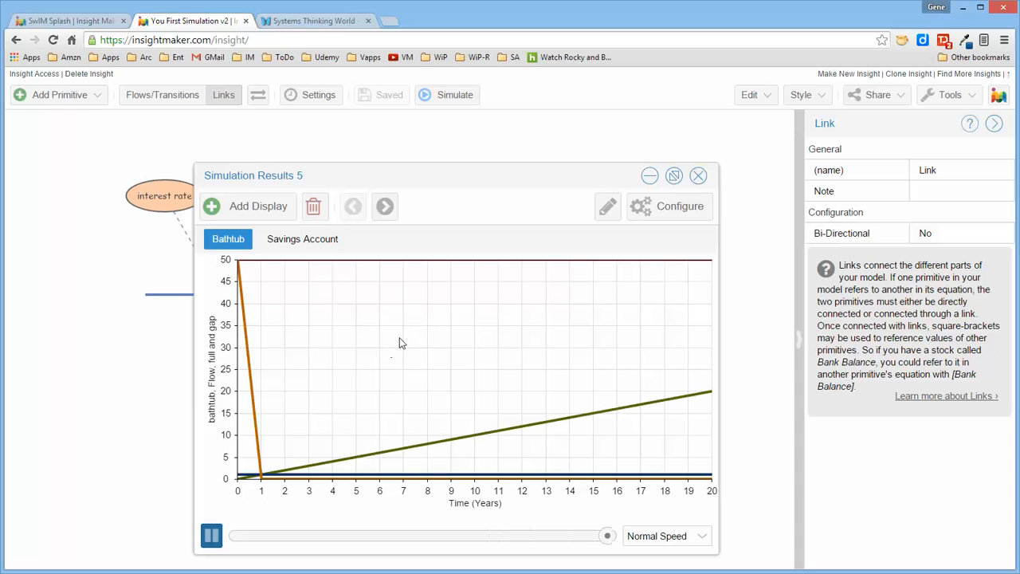
Step: Add a time series display titled Bathtub2 that plots bathtub2, Flow2, full and gap
left_click(257, 207)
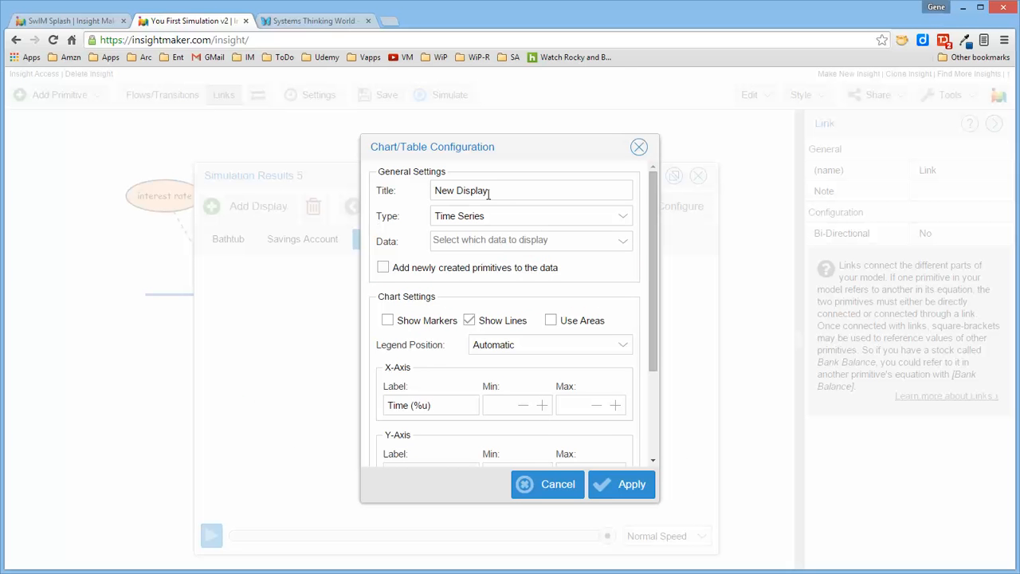
left_click_drag(481, 193, 412, 198)
type("Bathtub2")
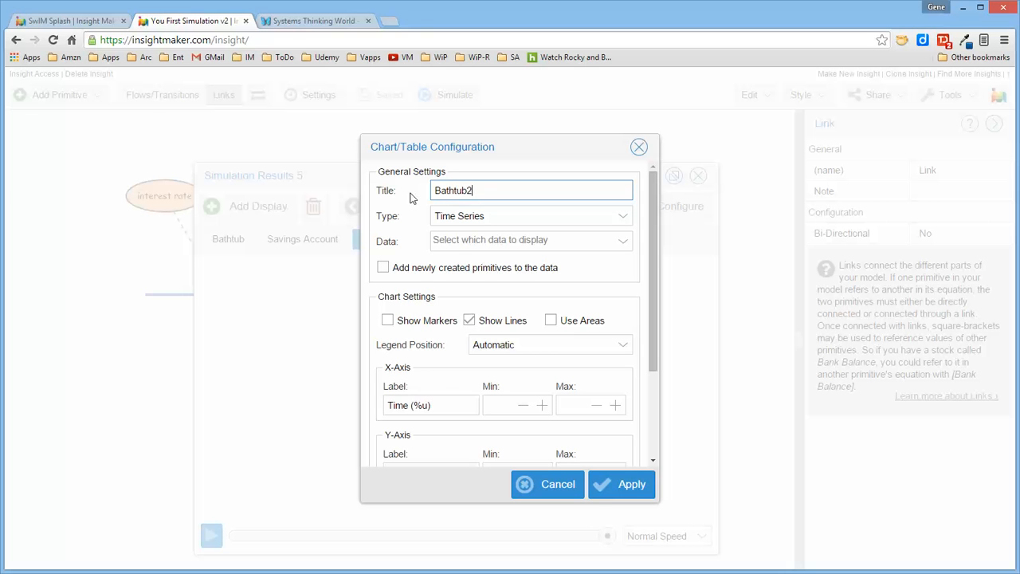
left_click(625, 241)
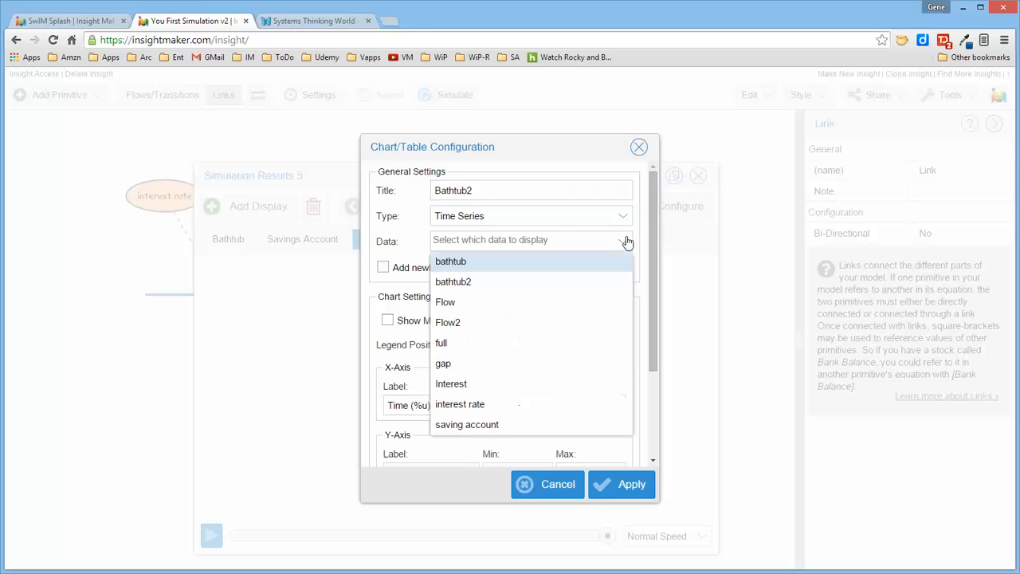
left_click(478, 284)
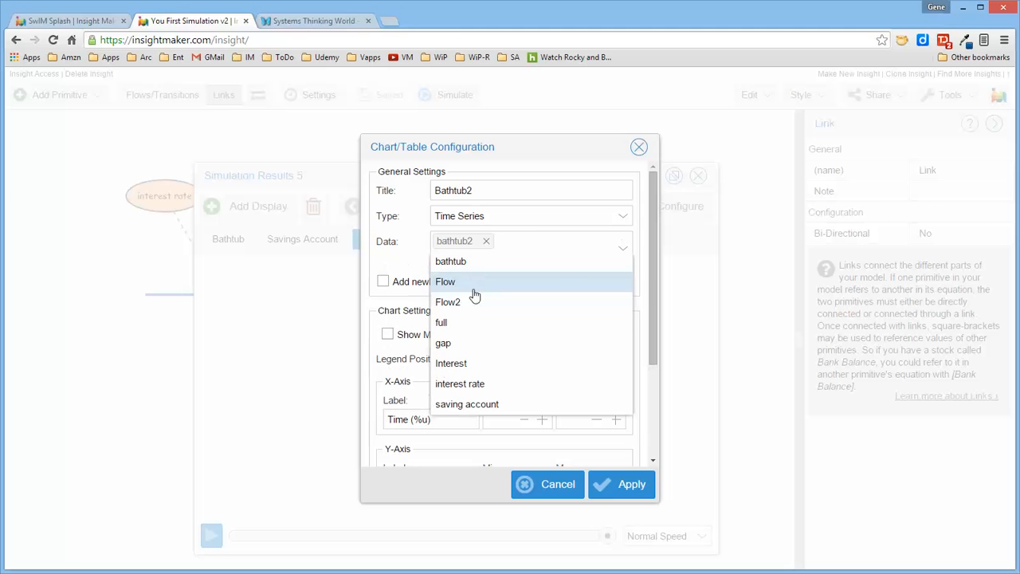
left_click(464, 302)
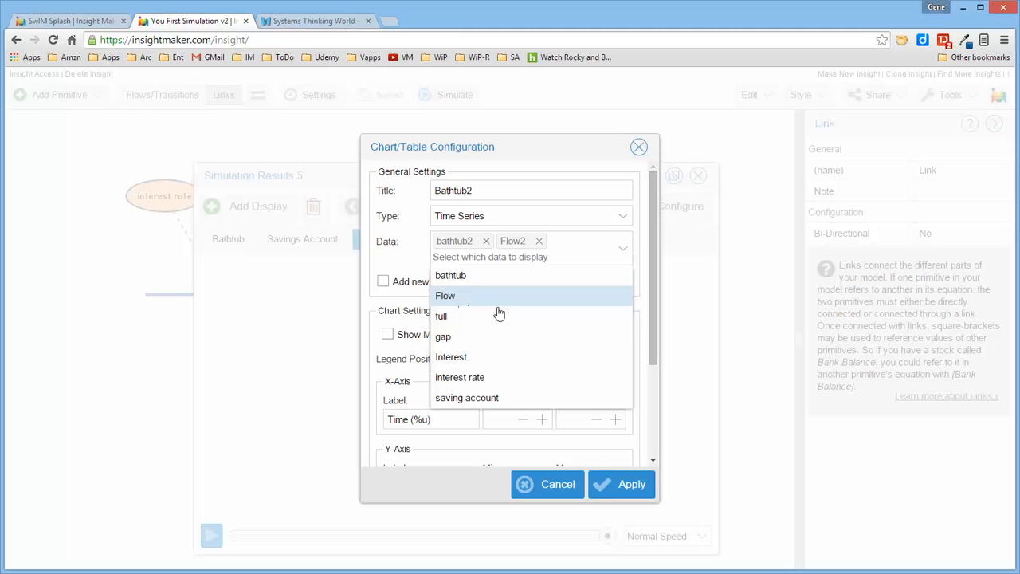
left_click(448, 322)
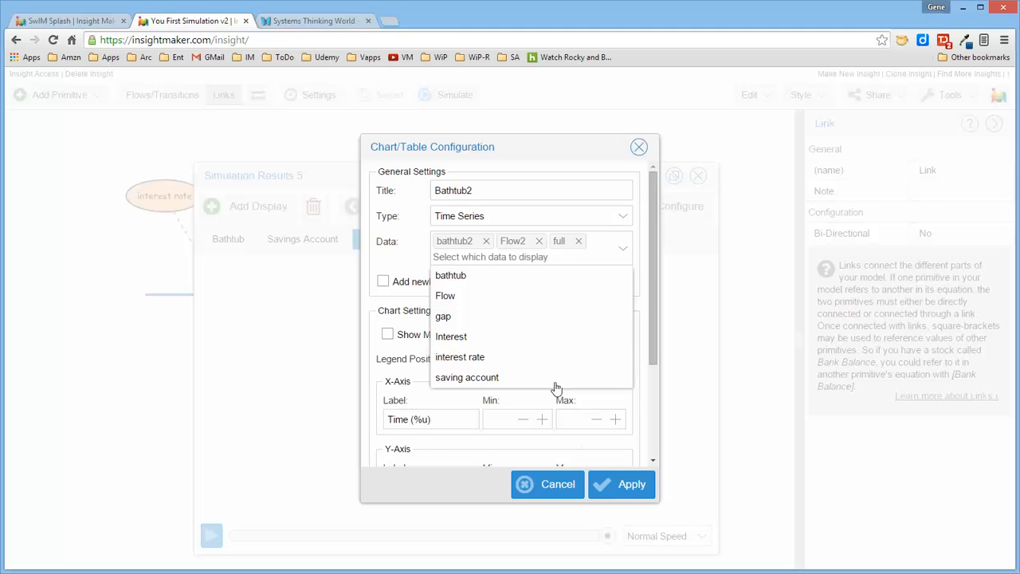
left_click(492, 317)
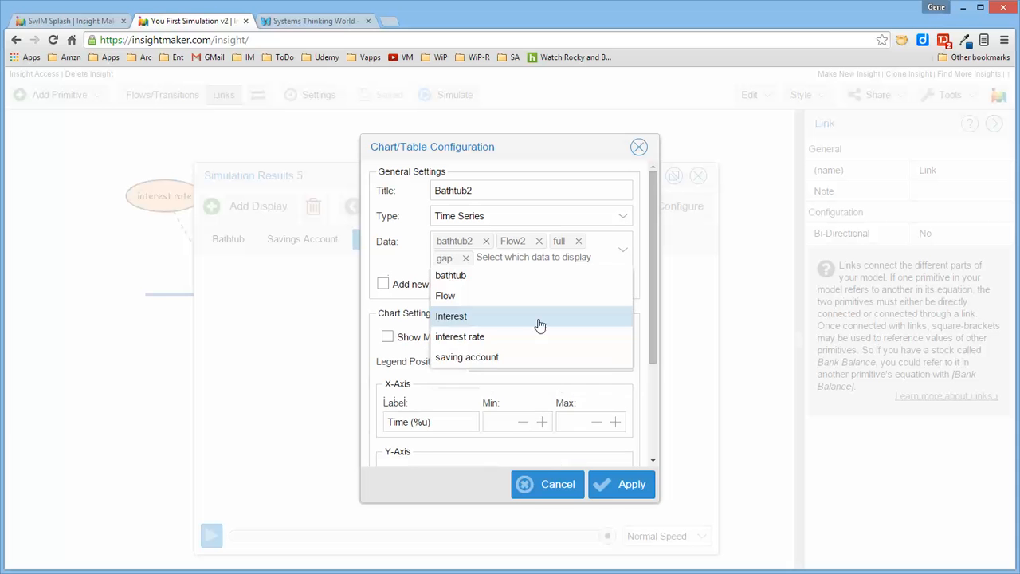
left_click(606, 484)
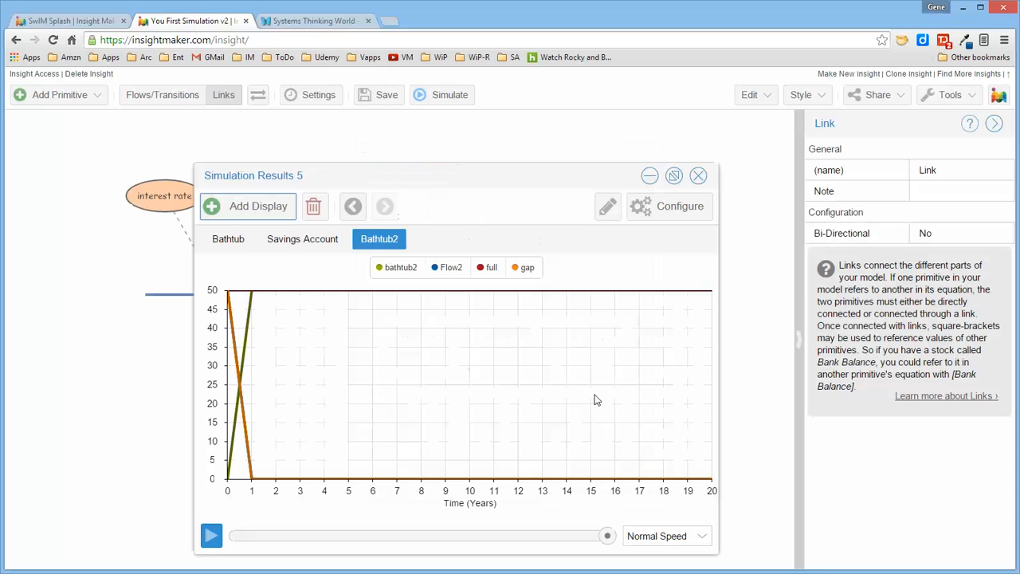
Step: Reconfigure the Bathtub display to leave out newly created primitives and remove gap and full from its data
left_click(237, 243)
left_click(683, 208)
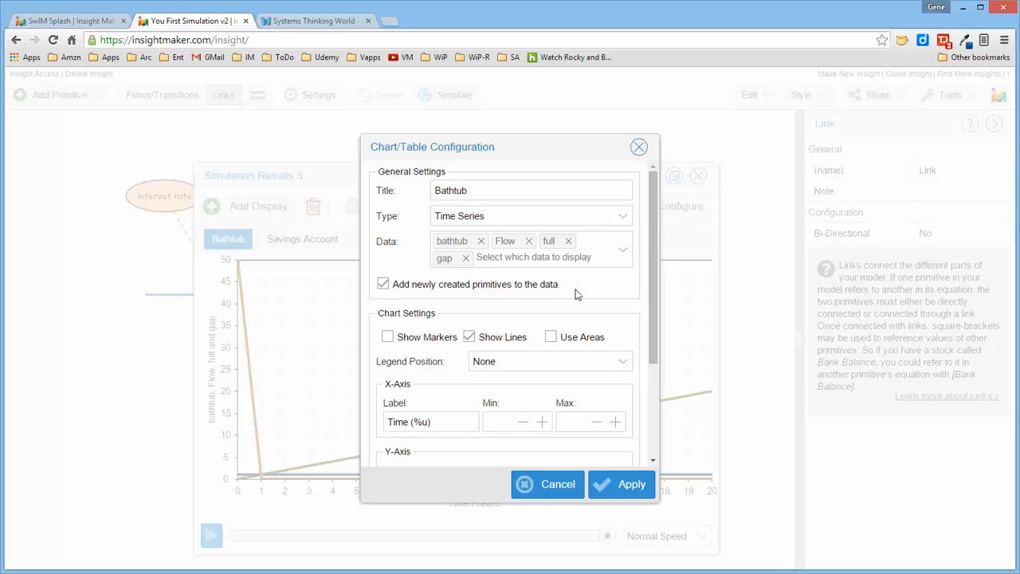
left_click(383, 284)
left_click(465, 258)
left_click(567, 240)
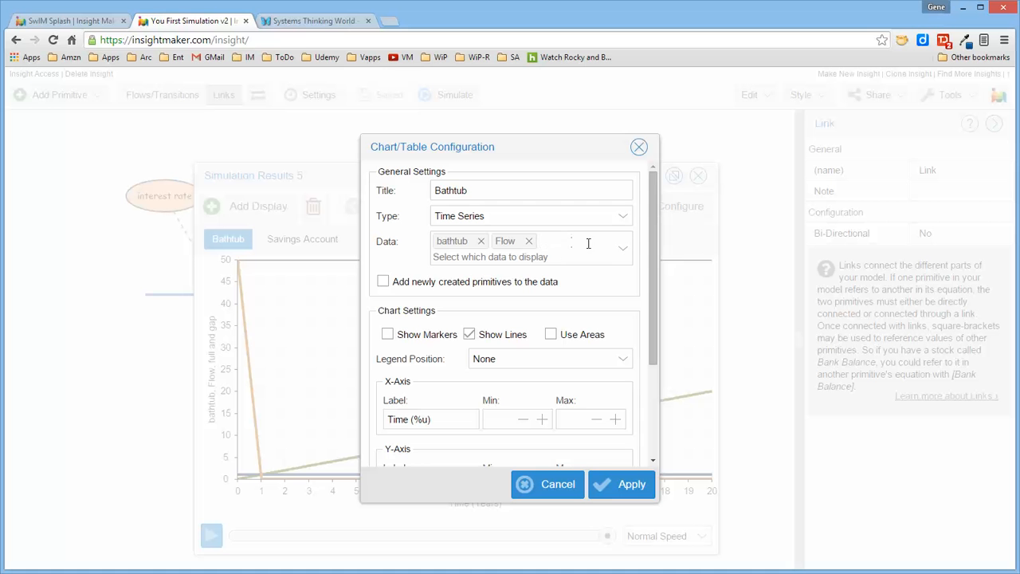
left_click(629, 486)
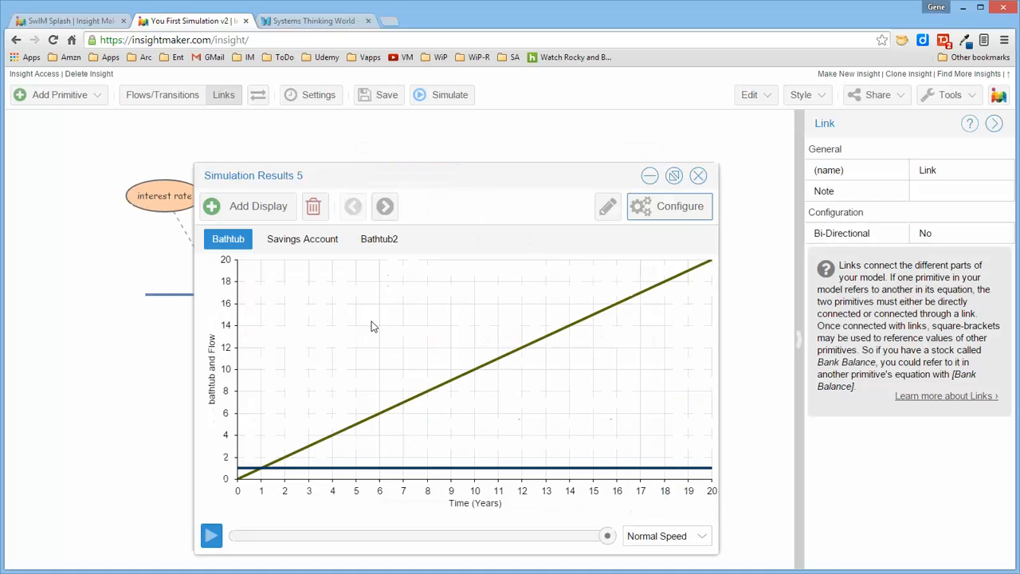
Step: Examine the Bathtub2 display's curves, then close the simulation results
left_click(381, 239)
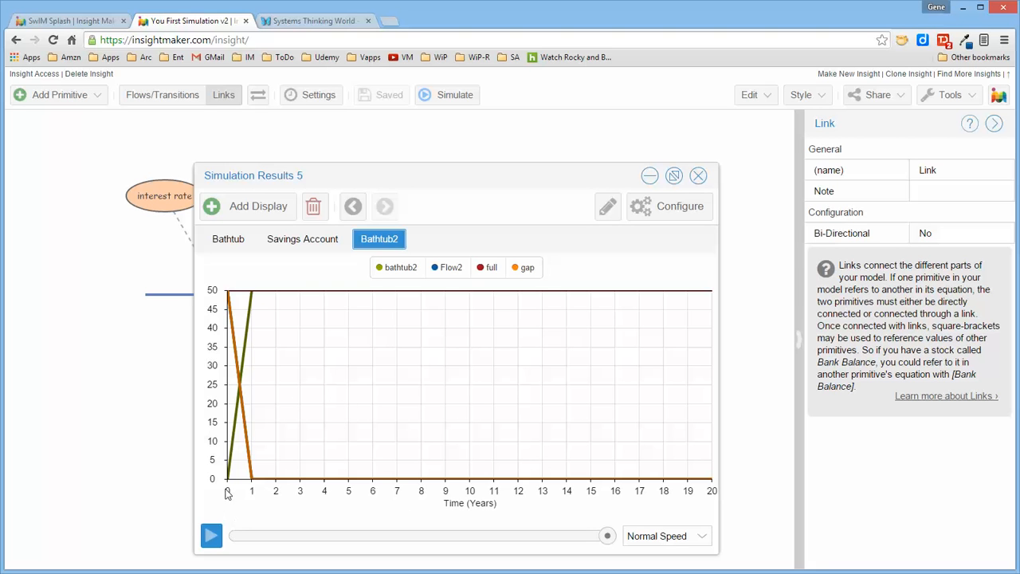
mouse_move(266, 292)
left_click(698, 176)
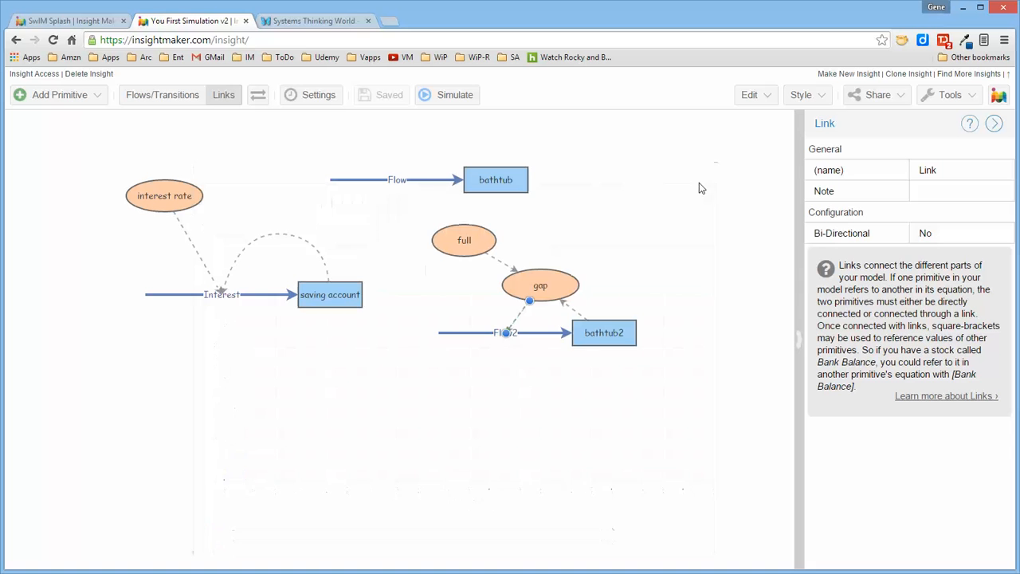
Step: Create a variable named max rate just below Flow2 and set its value to 5
right_click(444, 375)
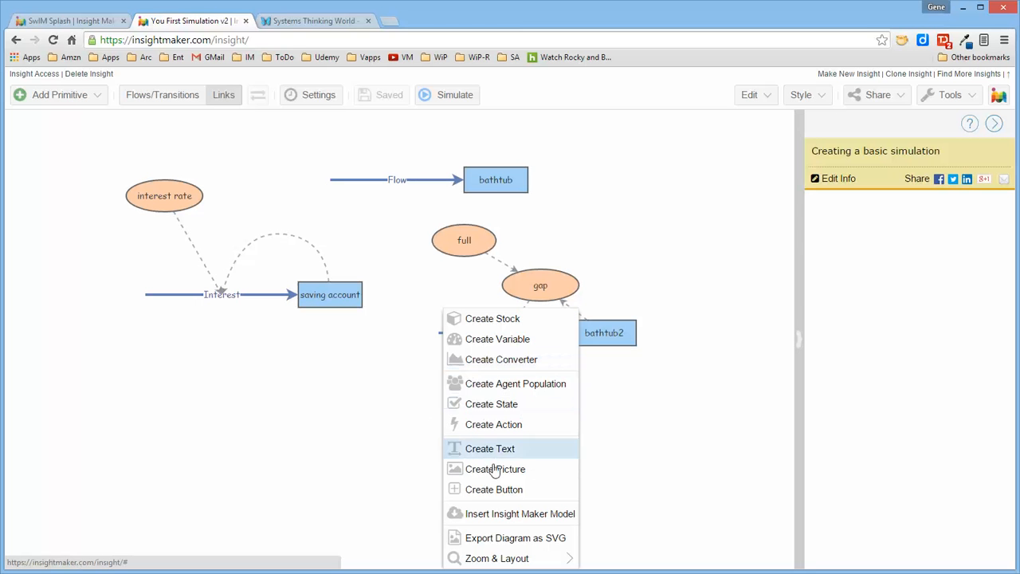
left_click(493, 340)
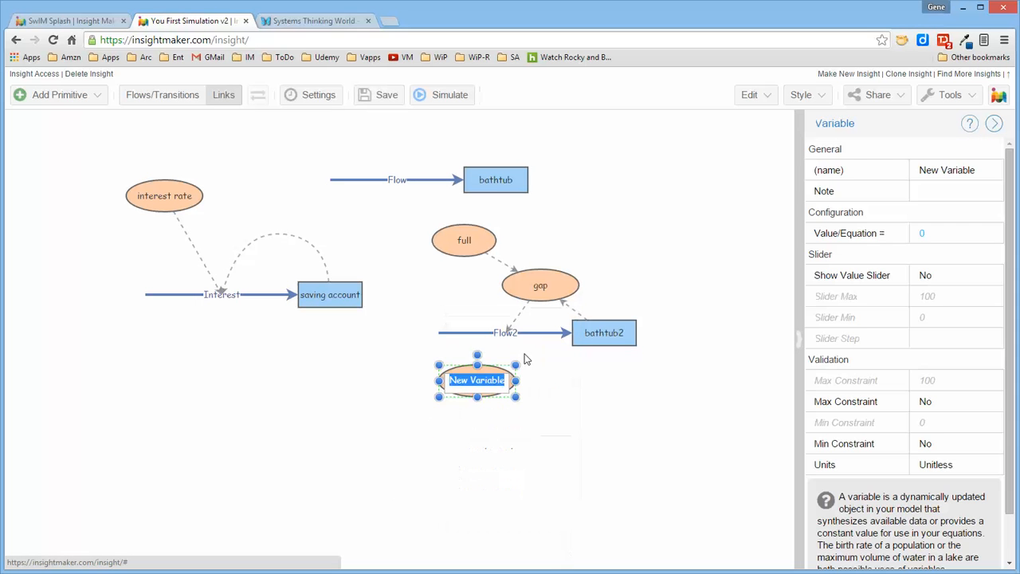
type("max")
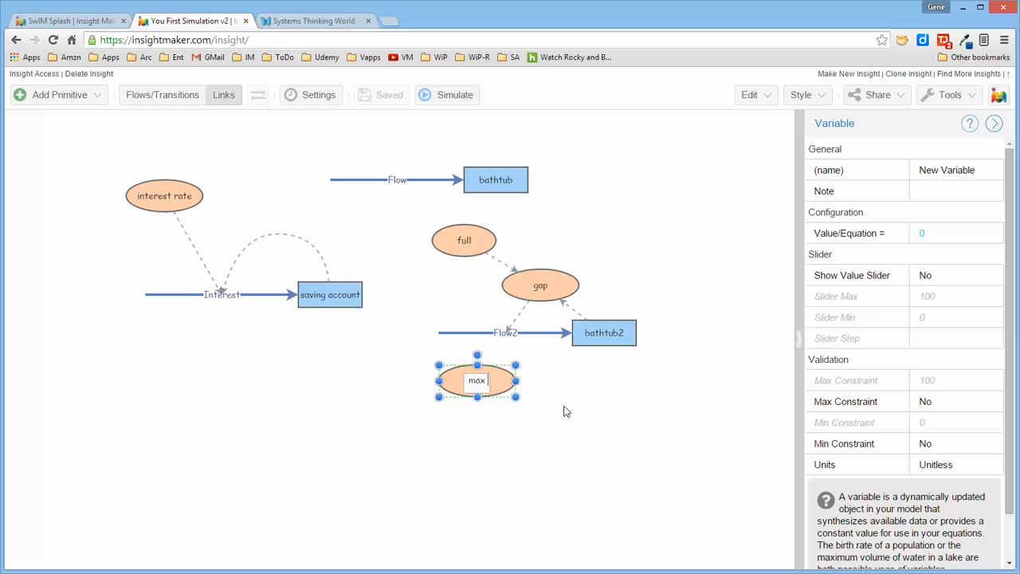
type(" rate")
left_click(613, 394)
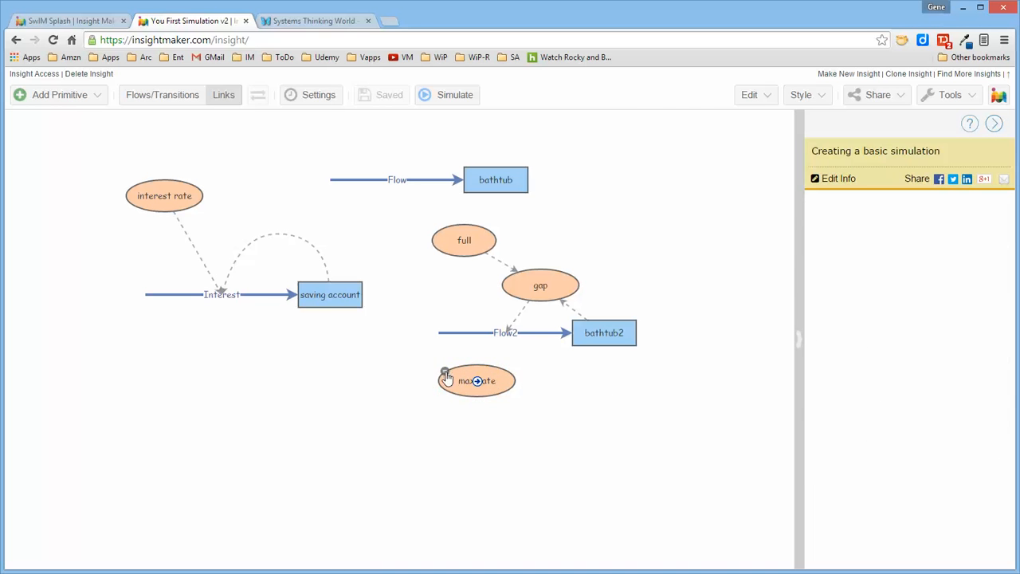
double_click(475, 380)
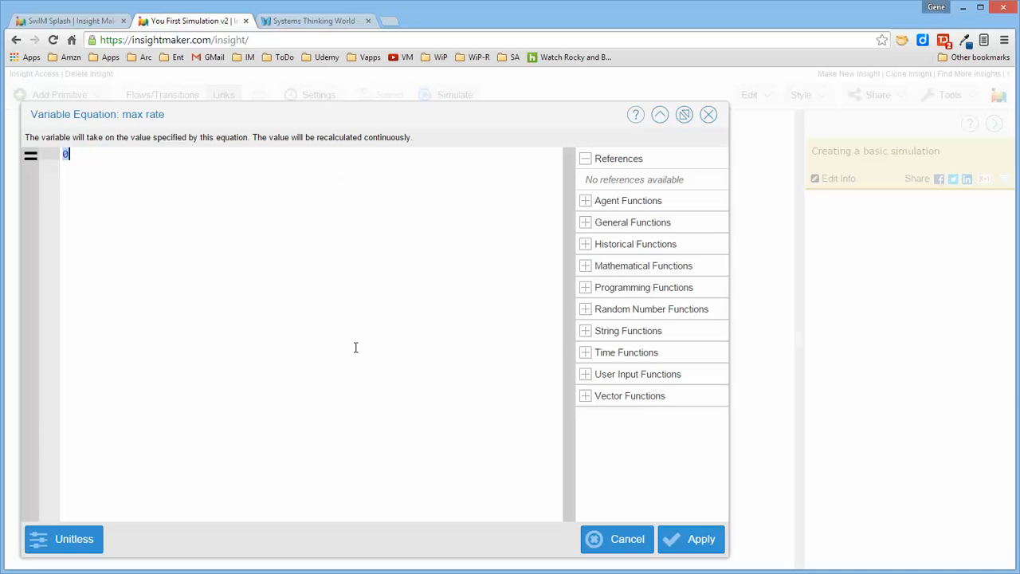
left_click(60, 161)
type("5")
left_click(716, 541)
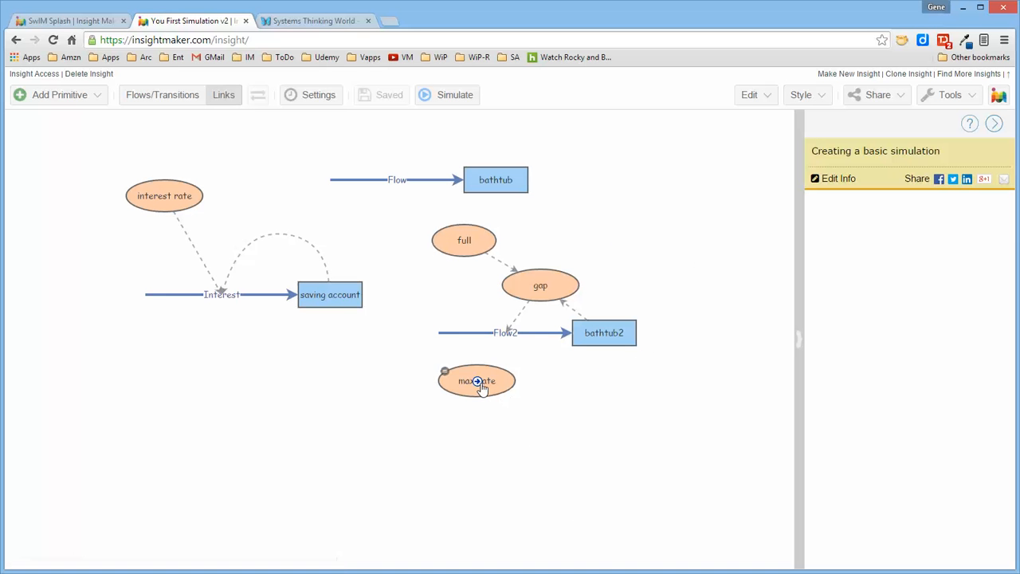
Step: Link max rate to Flow2 and replace the flow's rate equation with the If Then Else function template
left_click_drag(478, 380, 504, 333)
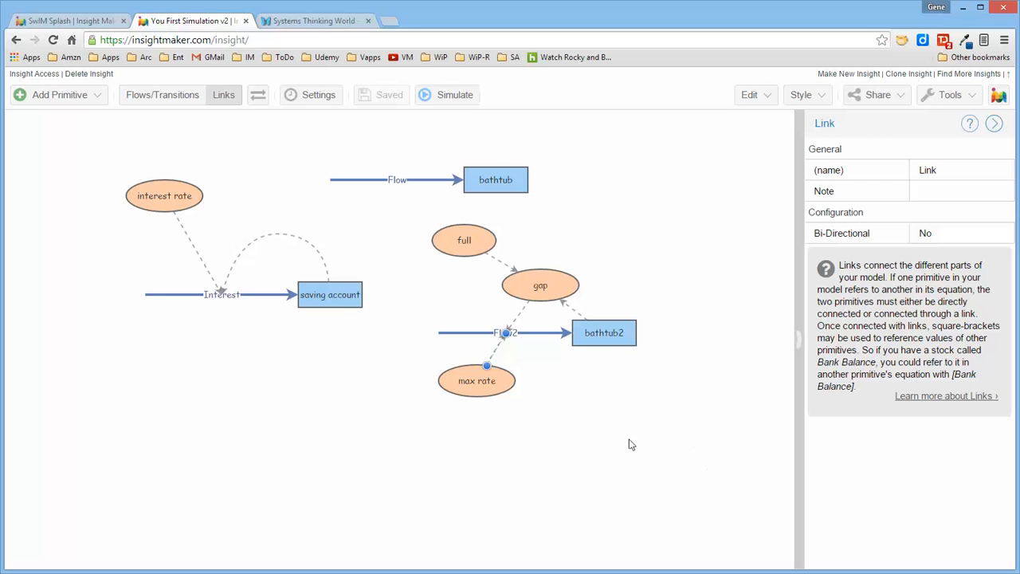
double_click(444, 345)
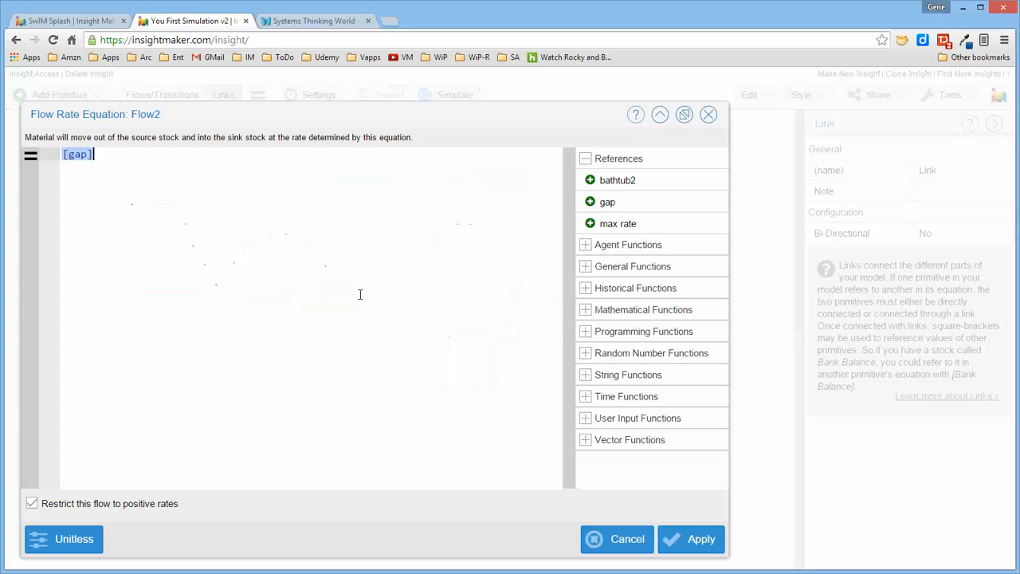
left_click(119, 161)
left_click_drag(118, 161, 54, 165)
left_click(590, 266)
left_click(601, 288)
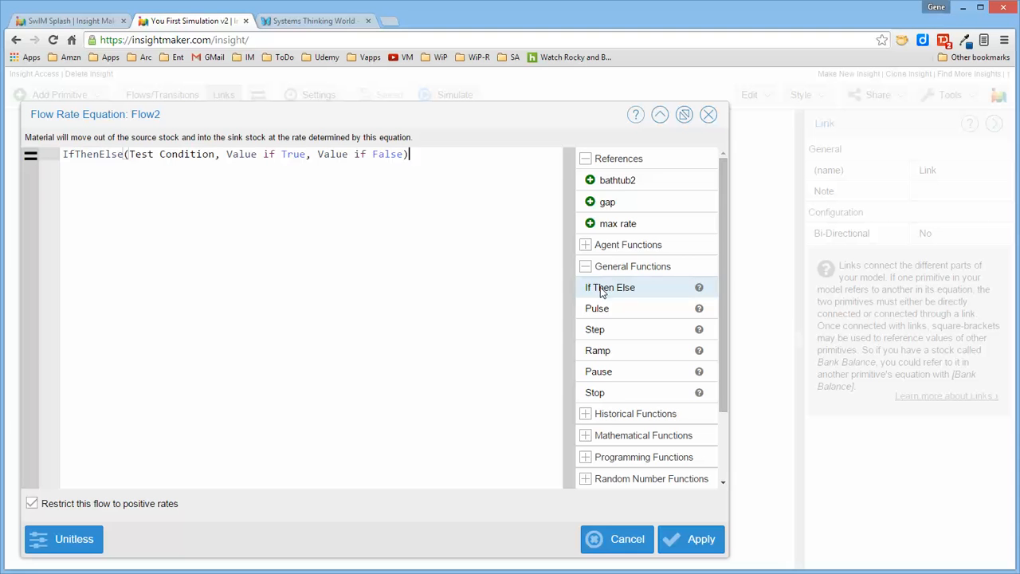
Step: Complete Flow2's equation as IfThenElse([gap]>[max rate], [max rate], [gap]) and apply it
left_click_drag(130, 154, 213, 156)
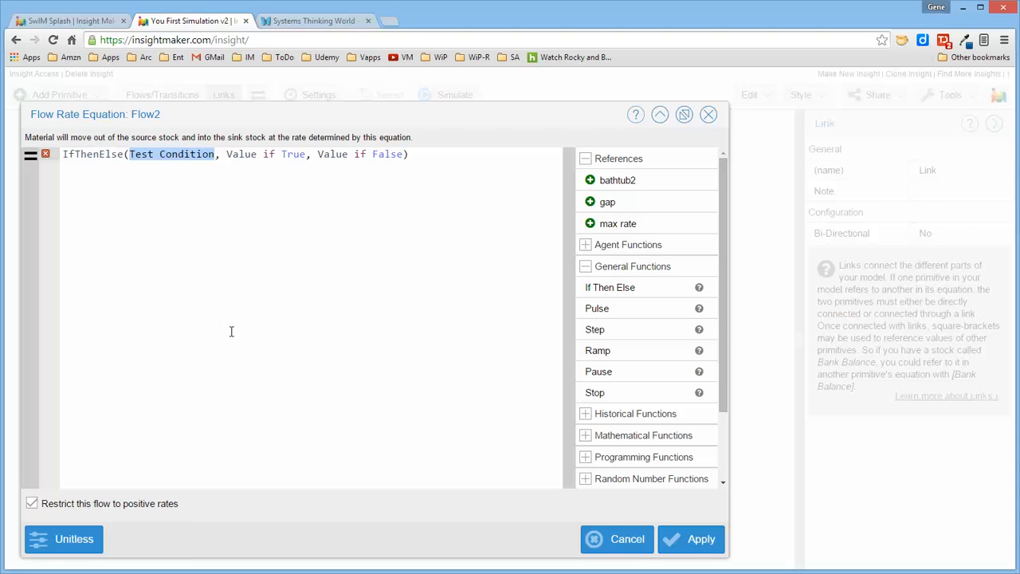
left_click(610, 205)
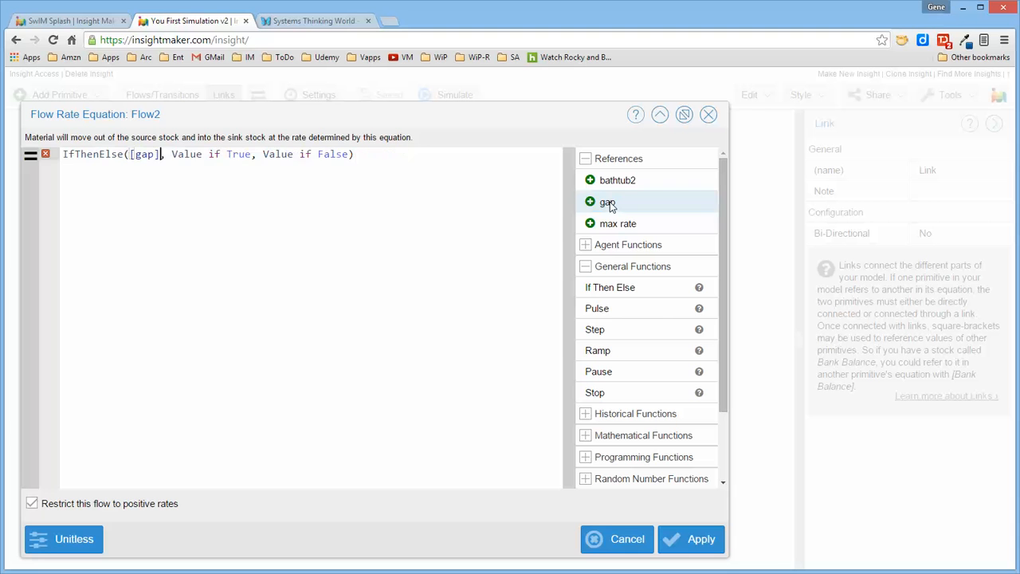
type(">")
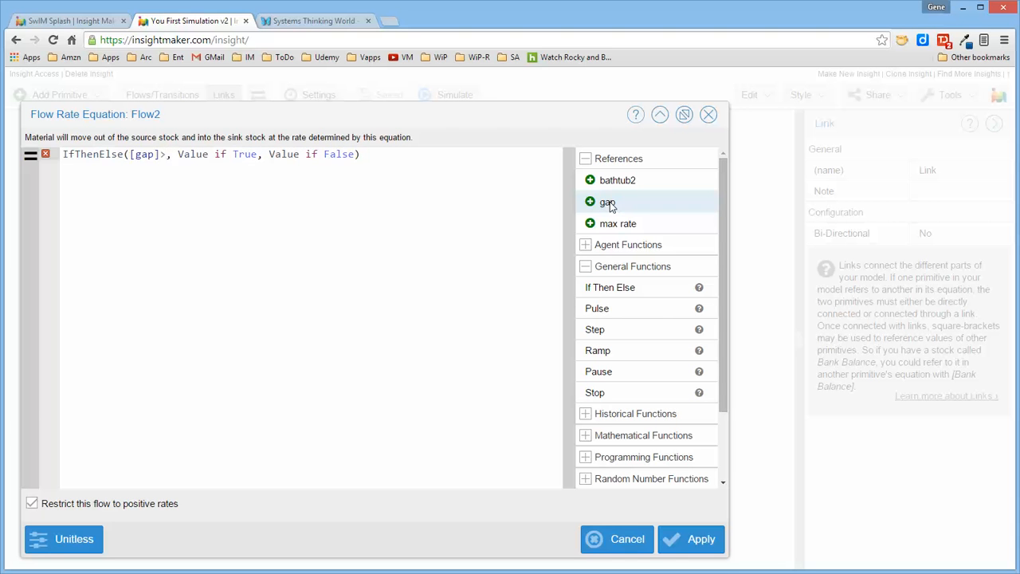
left_click(611, 227)
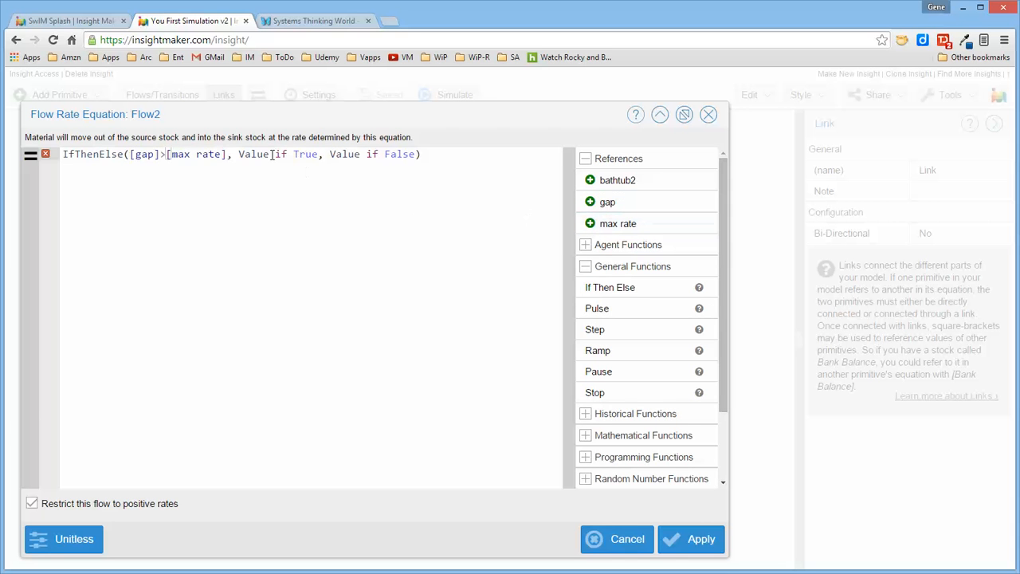
left_click_drag(238, 154, 320, 154)
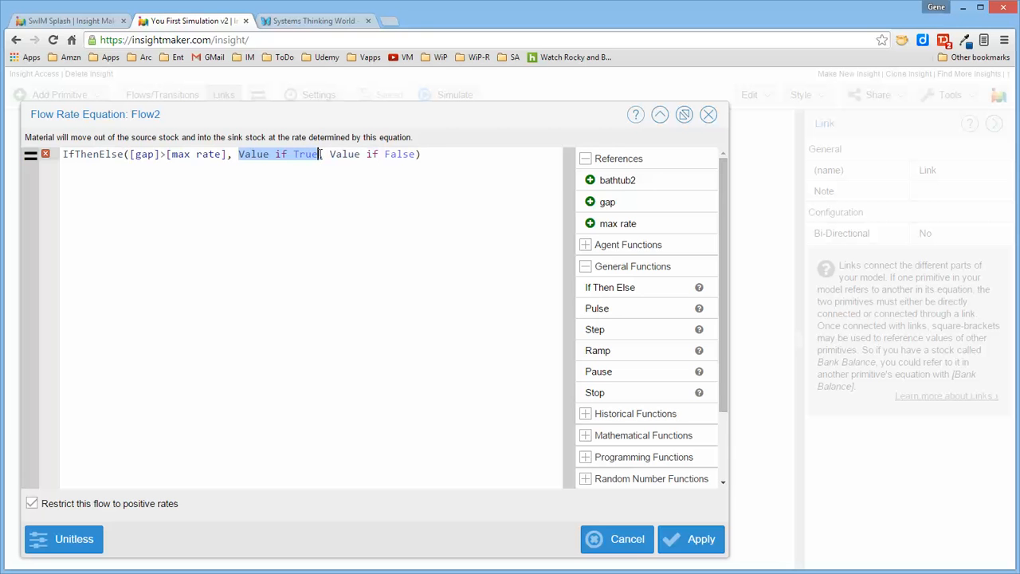
left_click(612, 224)
left_click_drag(311, 154, 398, 154)
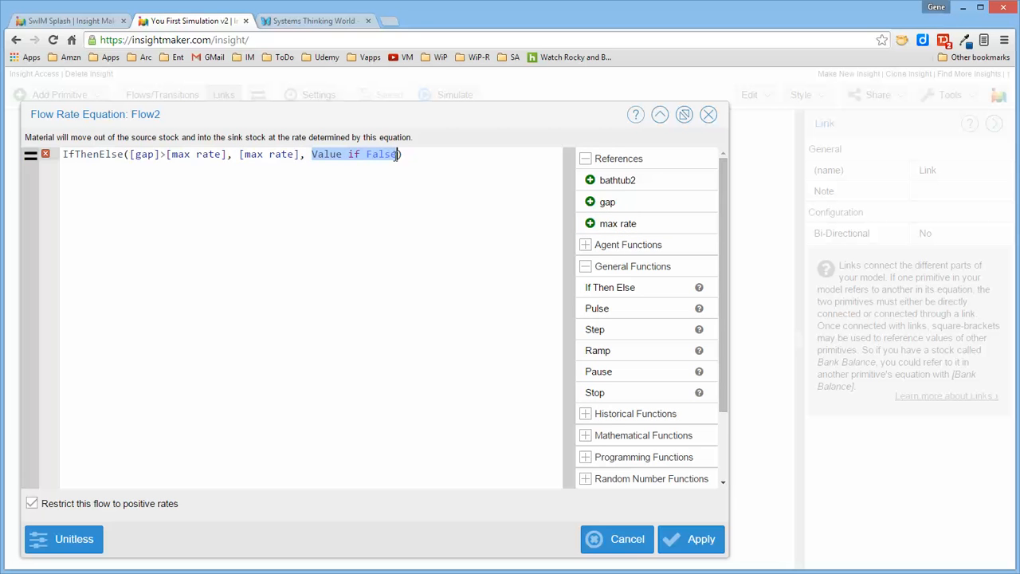
left_click(608, 201)
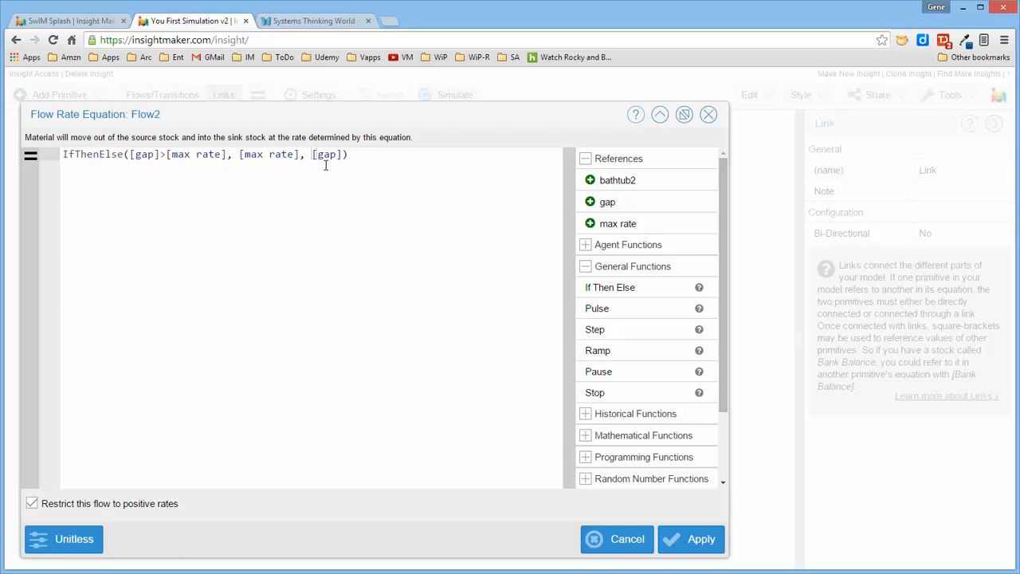
left_click(701, 538)
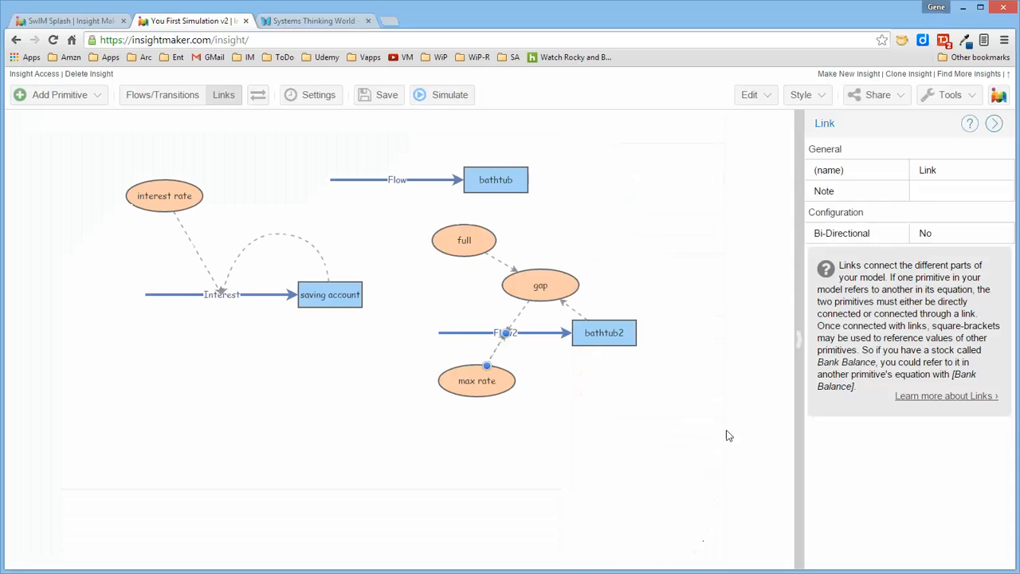
Step: Run the simulation, examine the Bathtub2 display and close the results
left_click(446, 95)
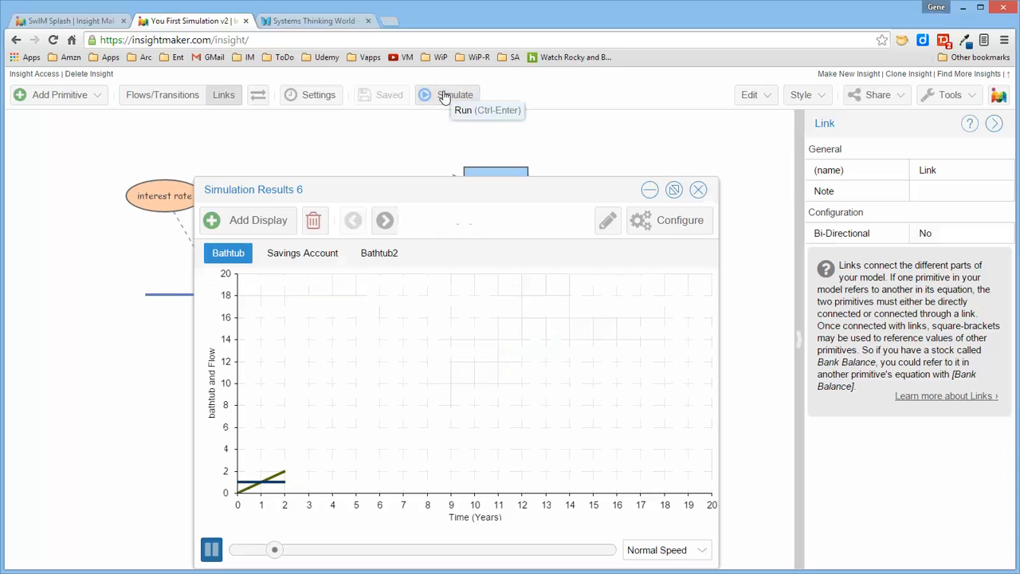
left_click(381, 255)
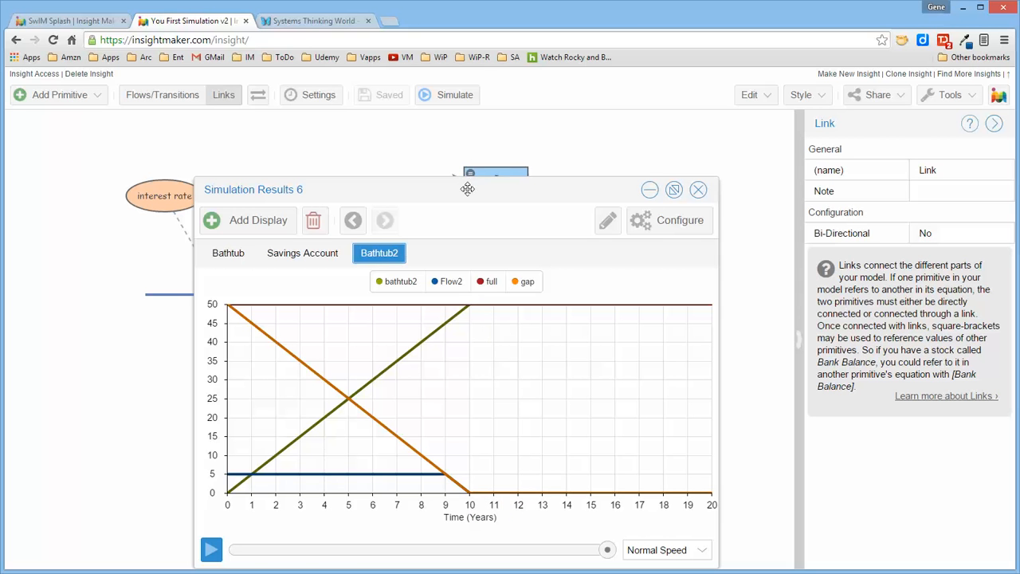
left_click_drag(466, 182, 449, 139)
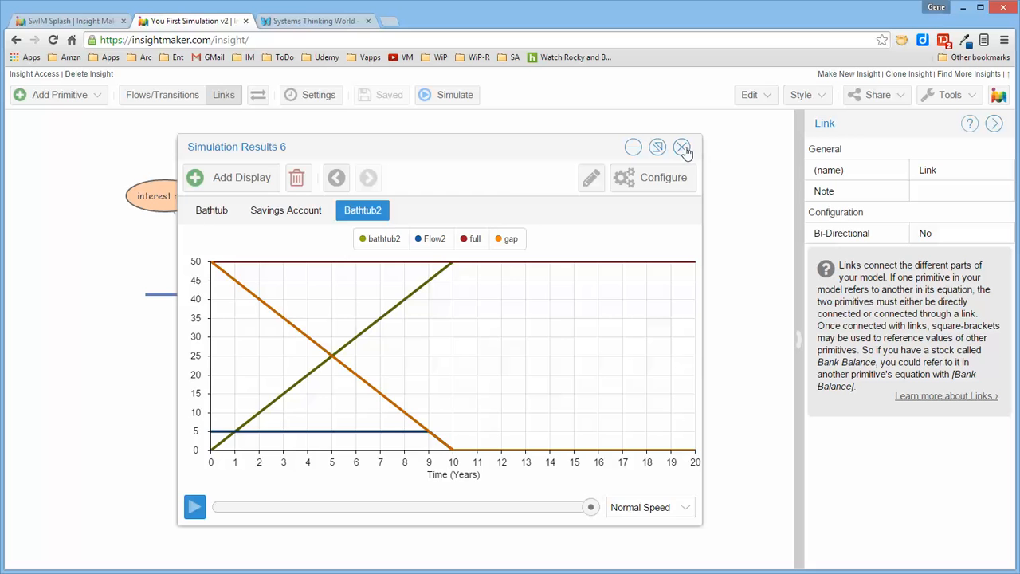
left_click(683, 148)
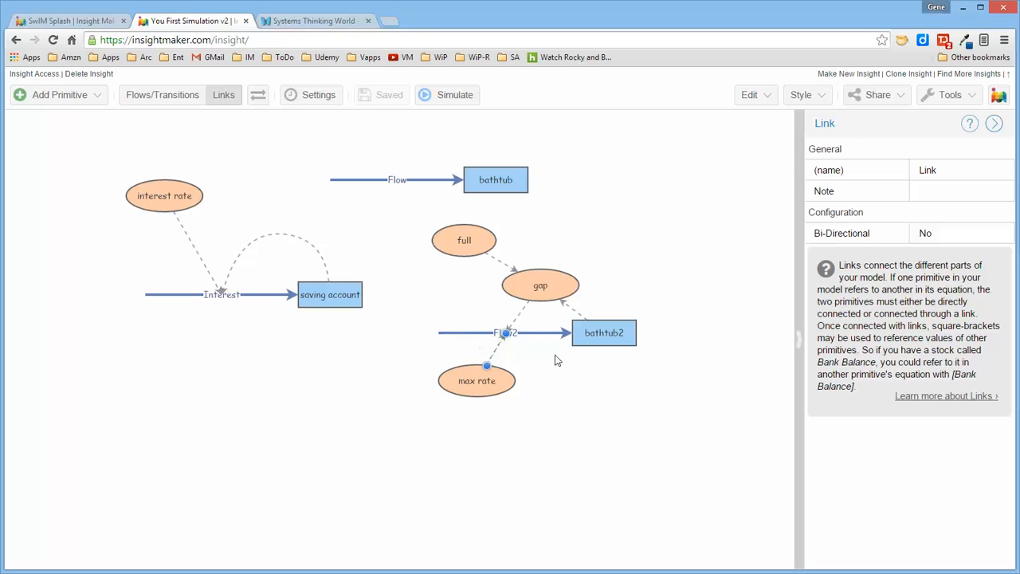
Step: Turn on the value slider for the full variable with a slider maximum of 100
mouse_move(630, 333)
mouse_move(549, 273)
left_click(486, 236)
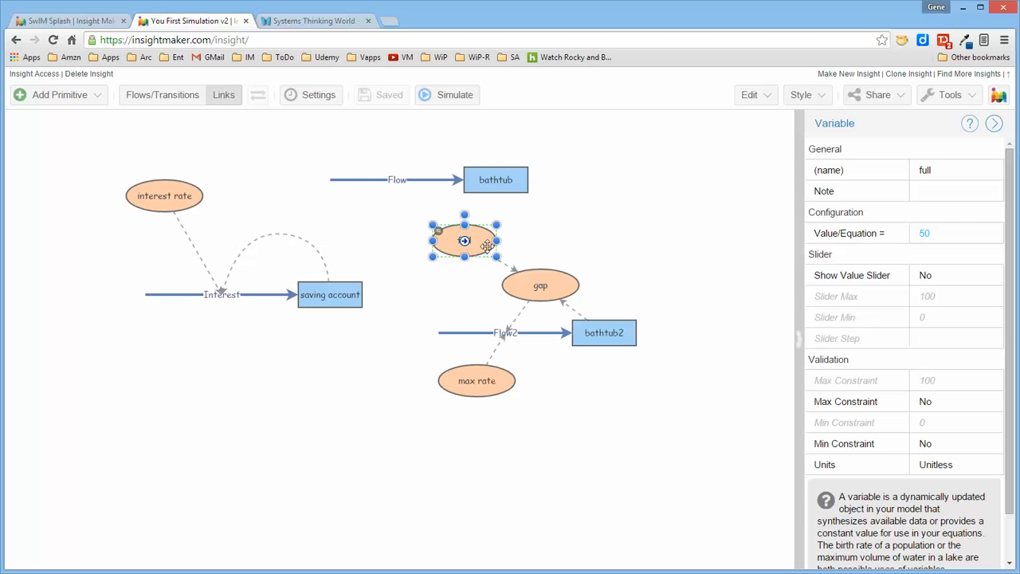
left_click(950, 279)
left_click(993, 279)
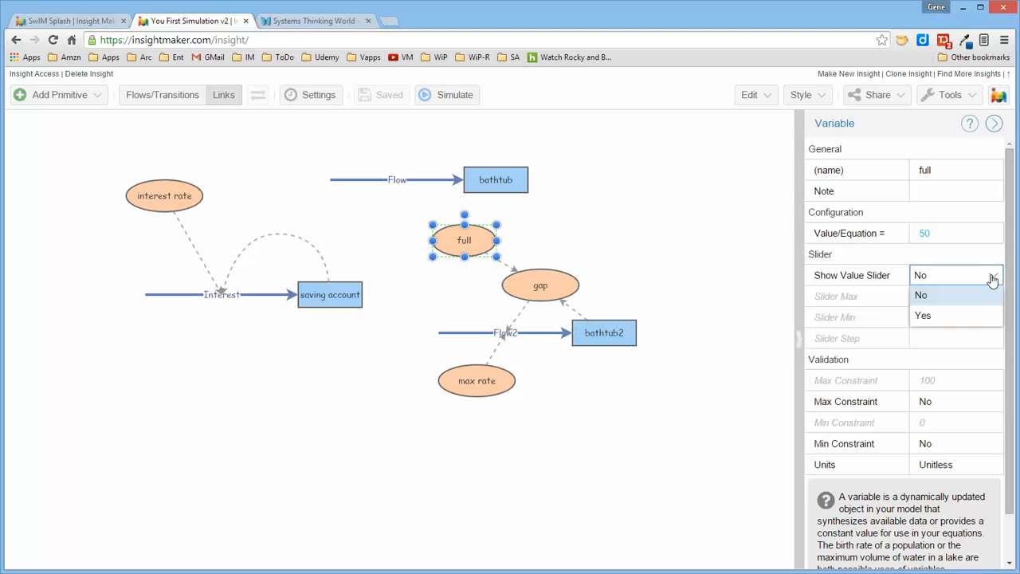
left_click(956, 319)
left_click(948, 298)
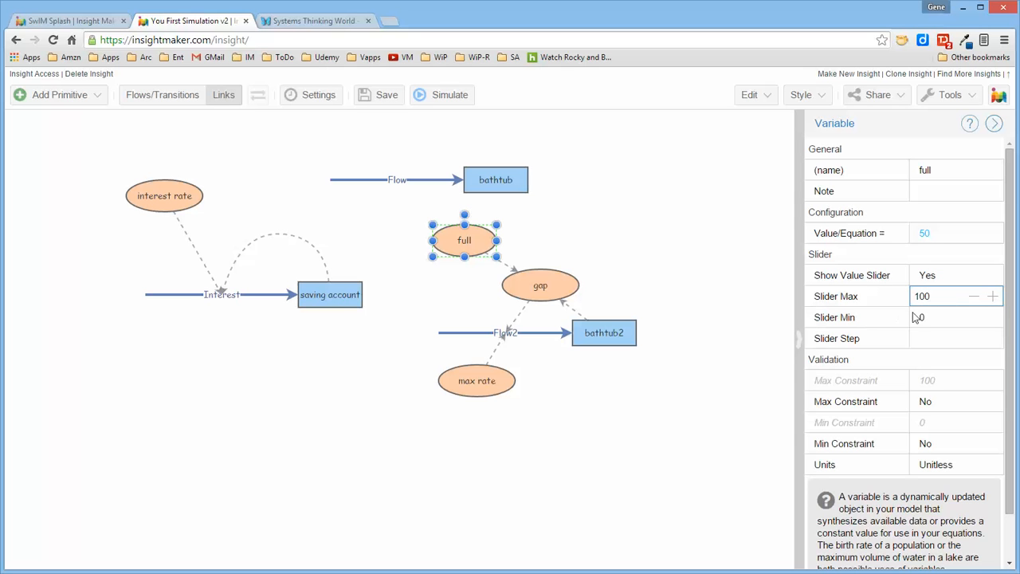
Step: Set the full variable's slider minimum to 50 and slider step to 5, and move its slider to 80
left_click(930, 317)
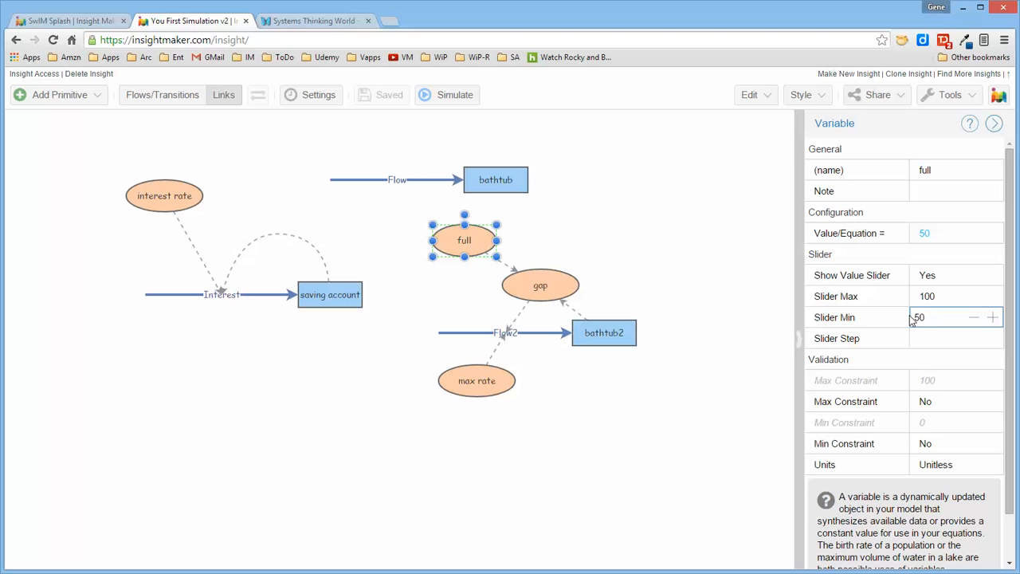
type("50")
left_click(929, 339)
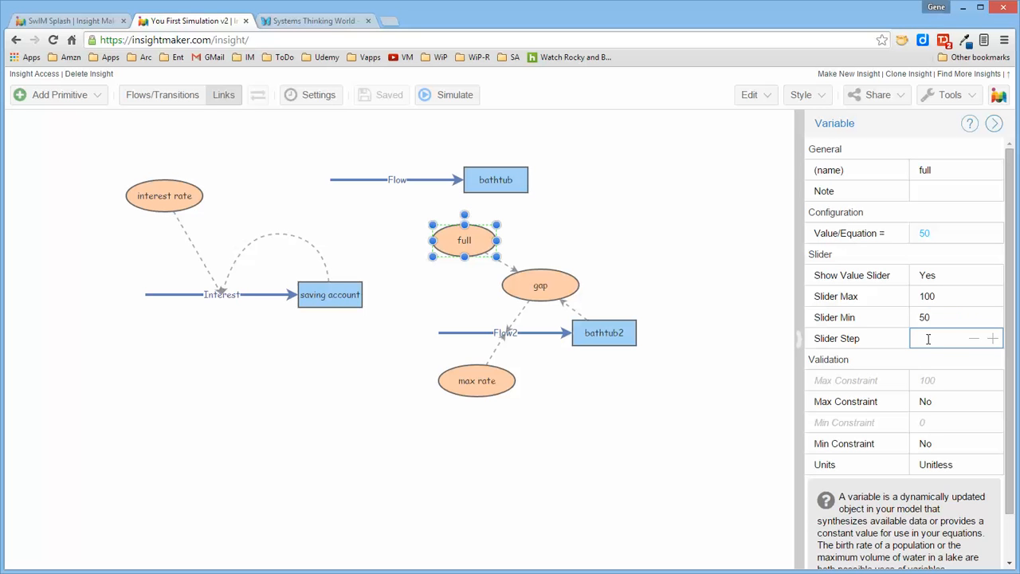
left_click(746, 379)
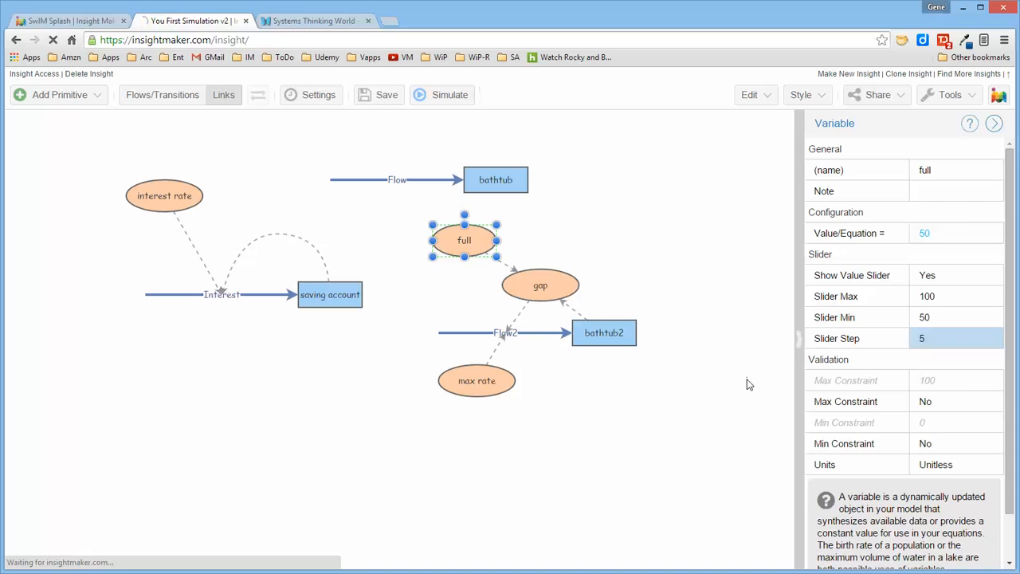
left_click_drag(821, 241, 904, 239)
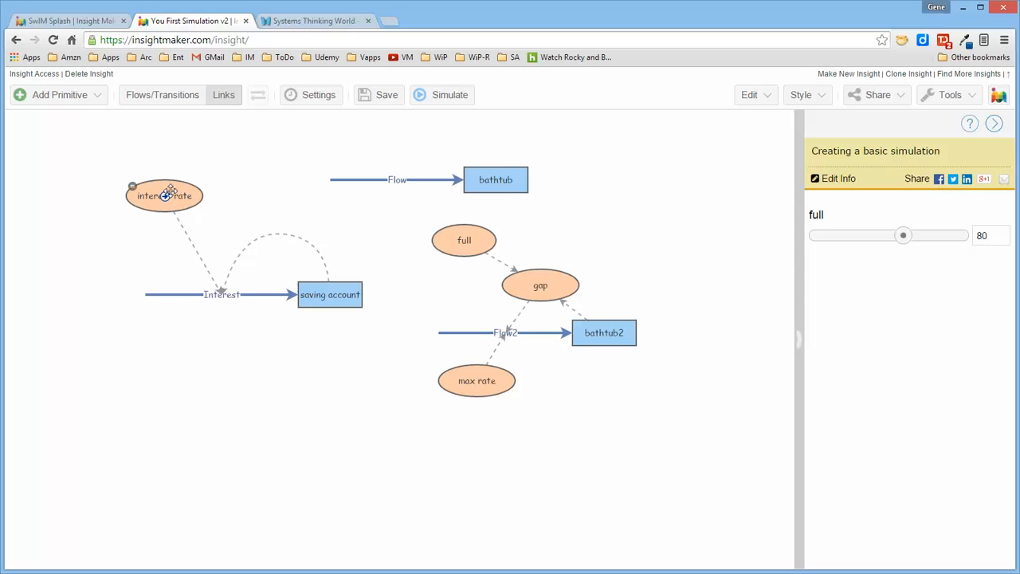
Step: Examine the Systems Thinking Courses diagram on the open Systems Thinking World page and return to the simulation model
mouse_move(475, 375)
left_click(323, 25)
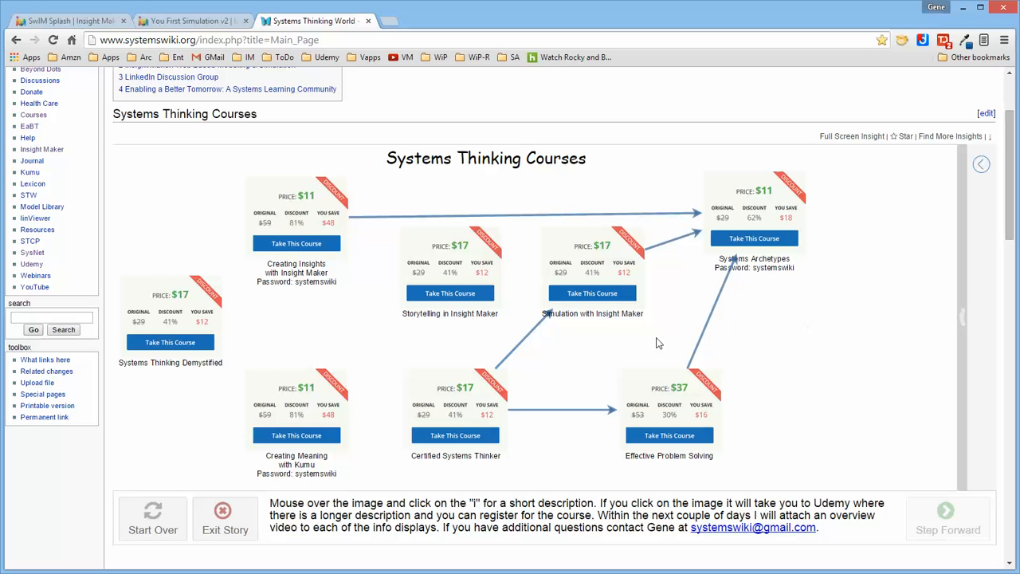
mouse_move(600, 313)
left_click(192, 23)
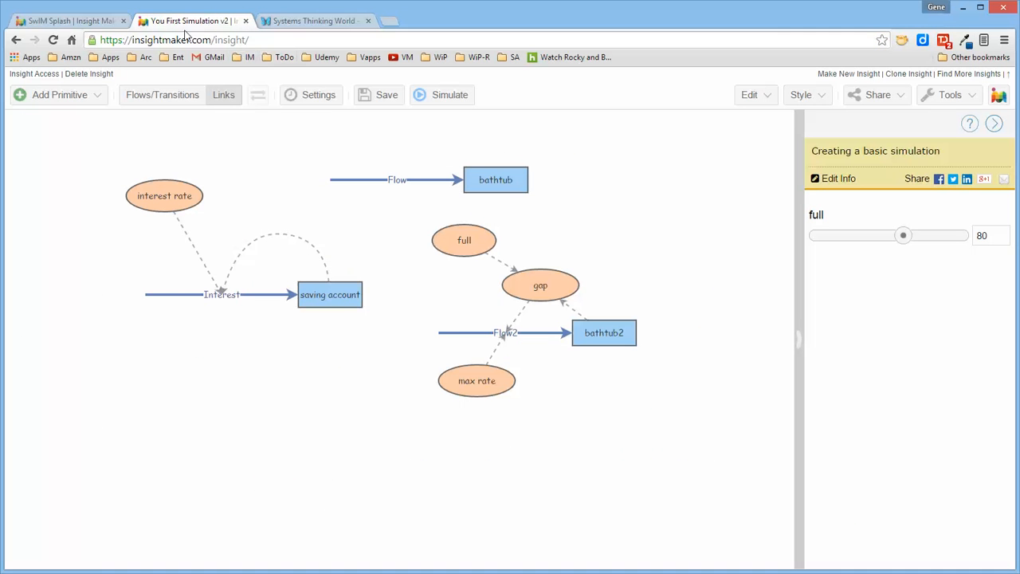